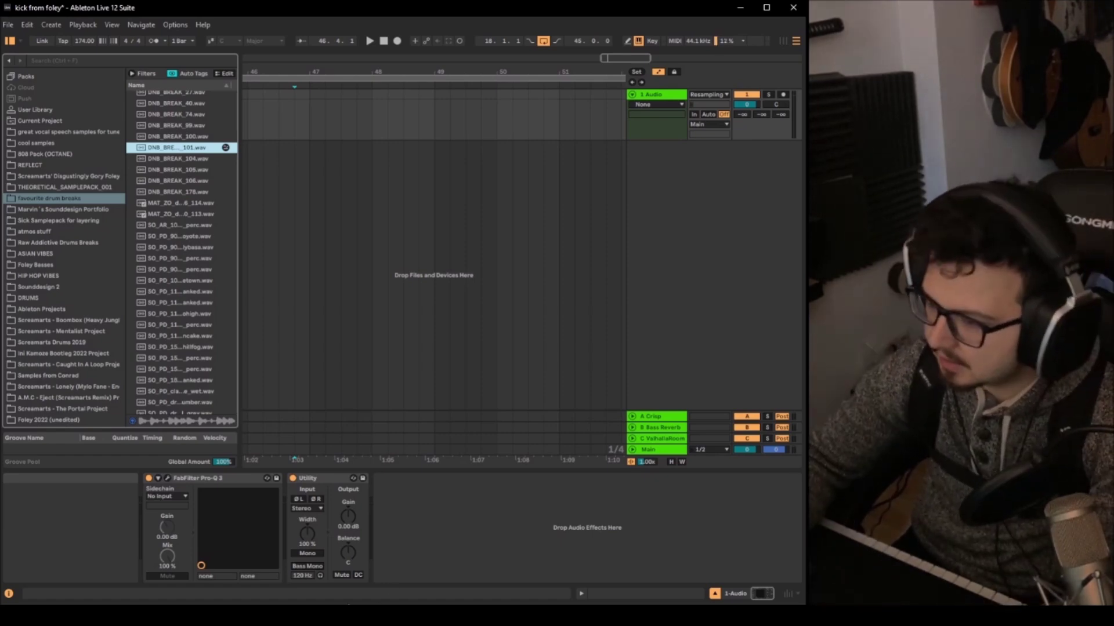
Step: Place the DNB_BREAK_101.wav sample on a new audio track and repeat it four times starting at bar 33
left_click_drag(191, 147, 309, 169)
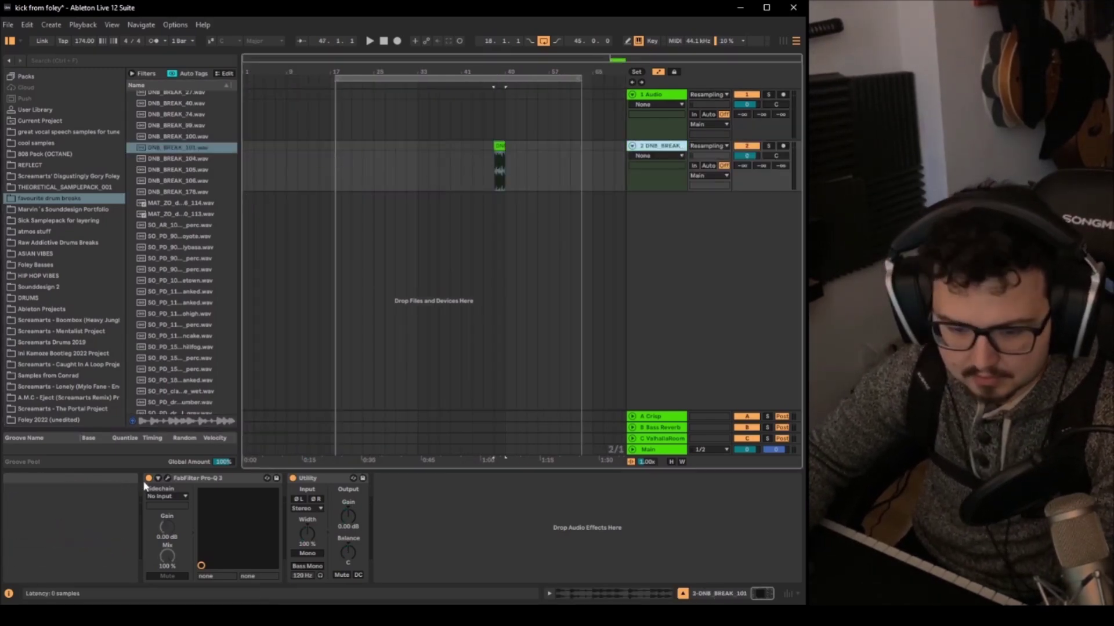
key("space")
scroll(497, 146, "up", 5)
scroll(498, 145, "up", 4)
scroll(498, 146, "down", 7)
key("space")
left_click_drag(492, 146, 374, 148)
scroll(315, 147, "up", 6)
scroll(358, 146, "down", 6)
scroll(350, 145, "up", 5)
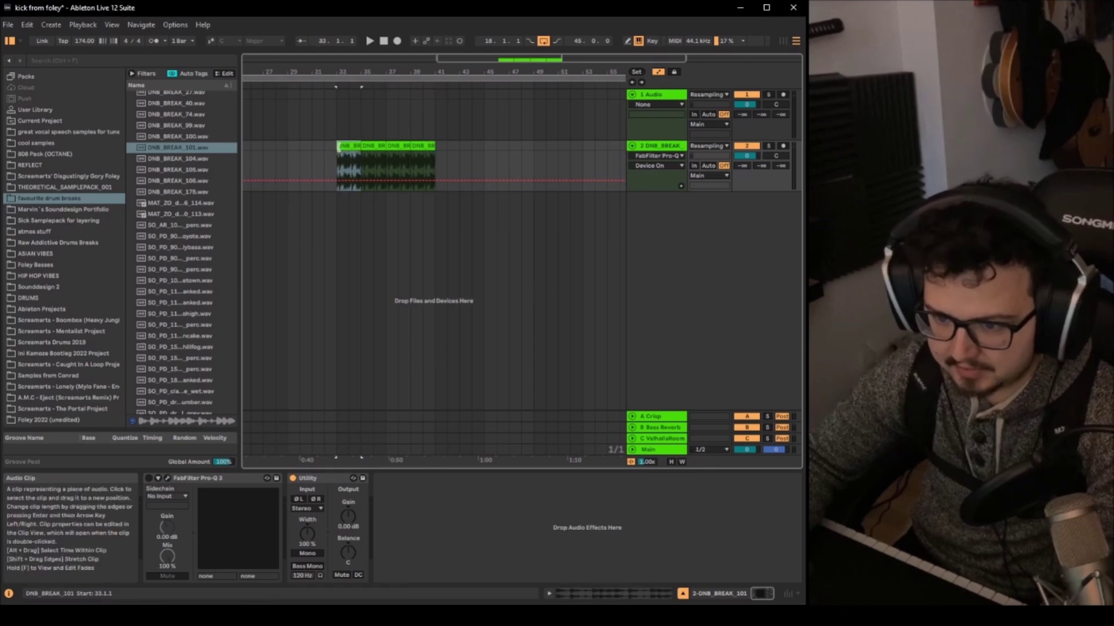
Step: Duplicate the slice starting at 33.2.1 of the first break clip and play the result from bar 33
left_click(365, 162)
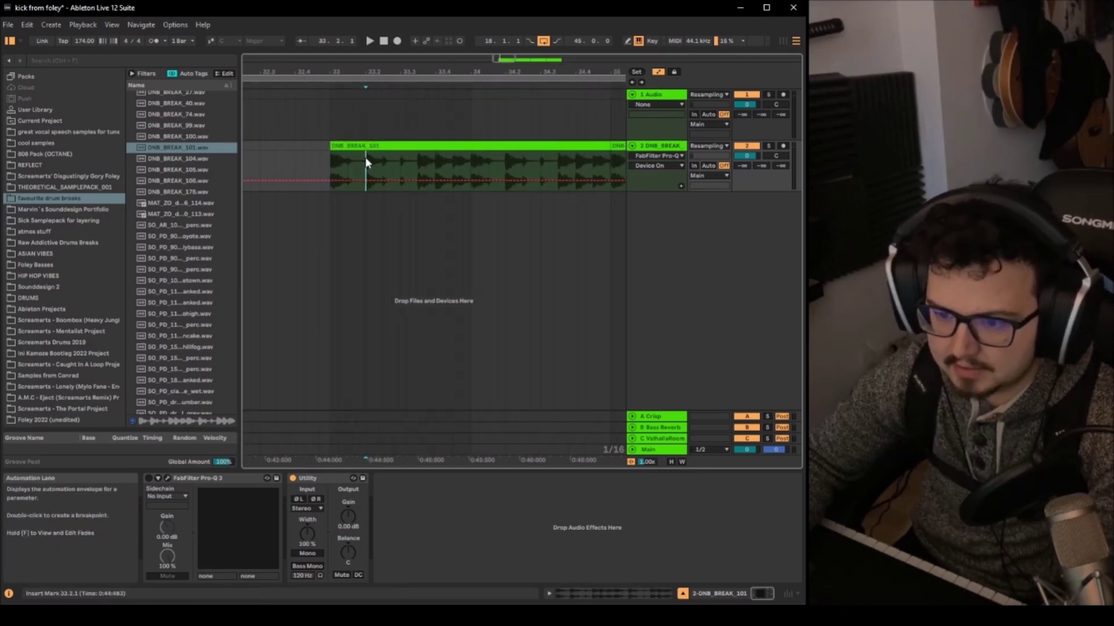
left_click_drag(366, 161, 415, 150)
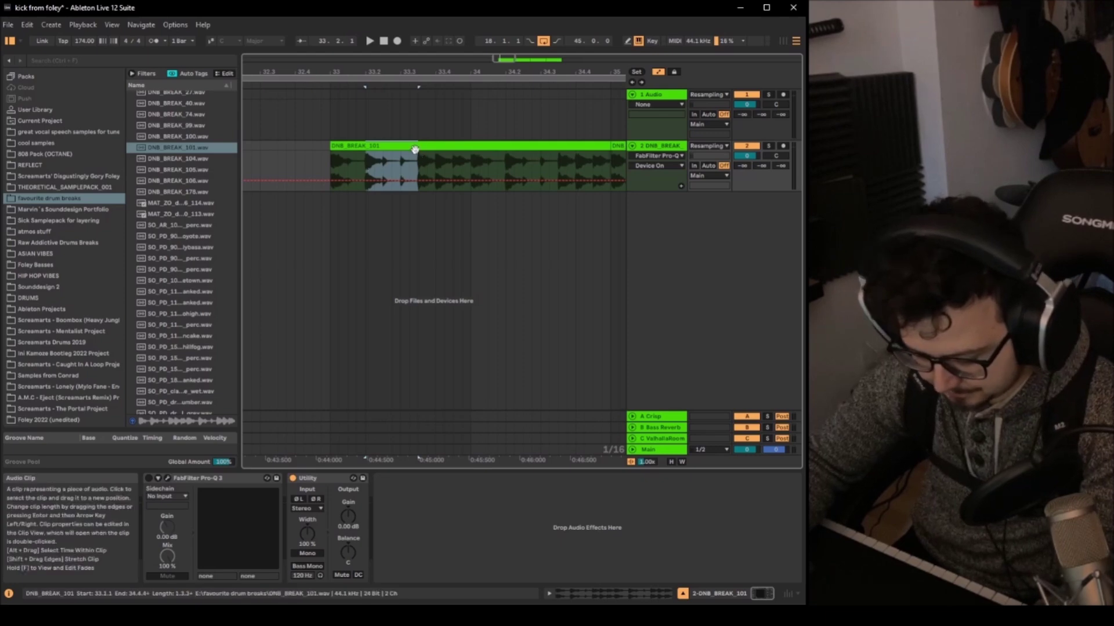
key("ctrl+d")
scroll(406, 145, "down", 3)
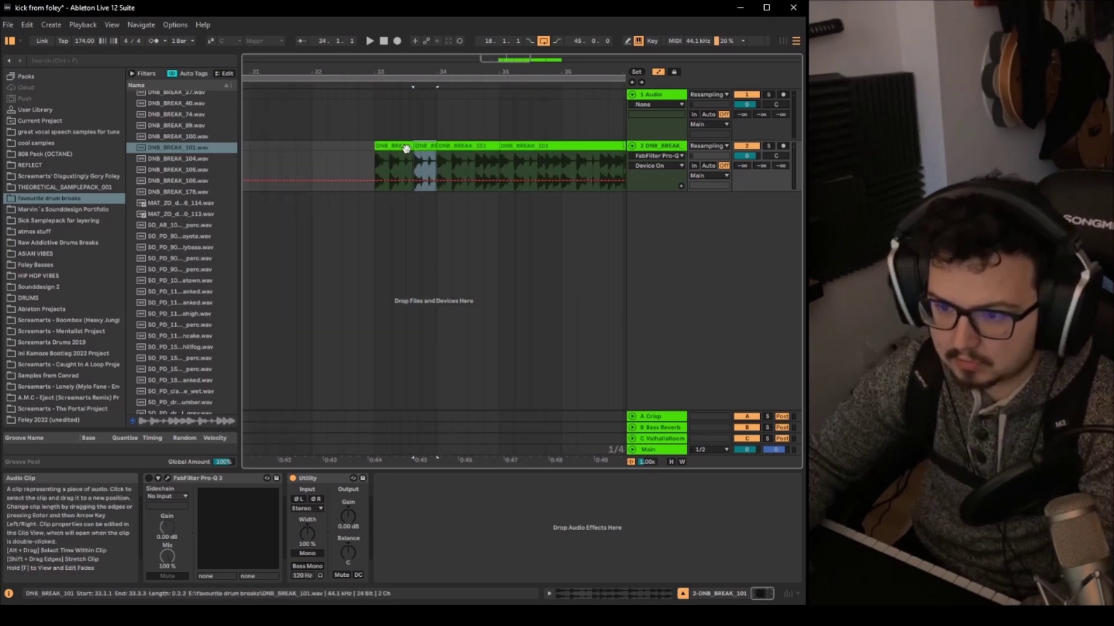
left_click(377, 167)
key("space")
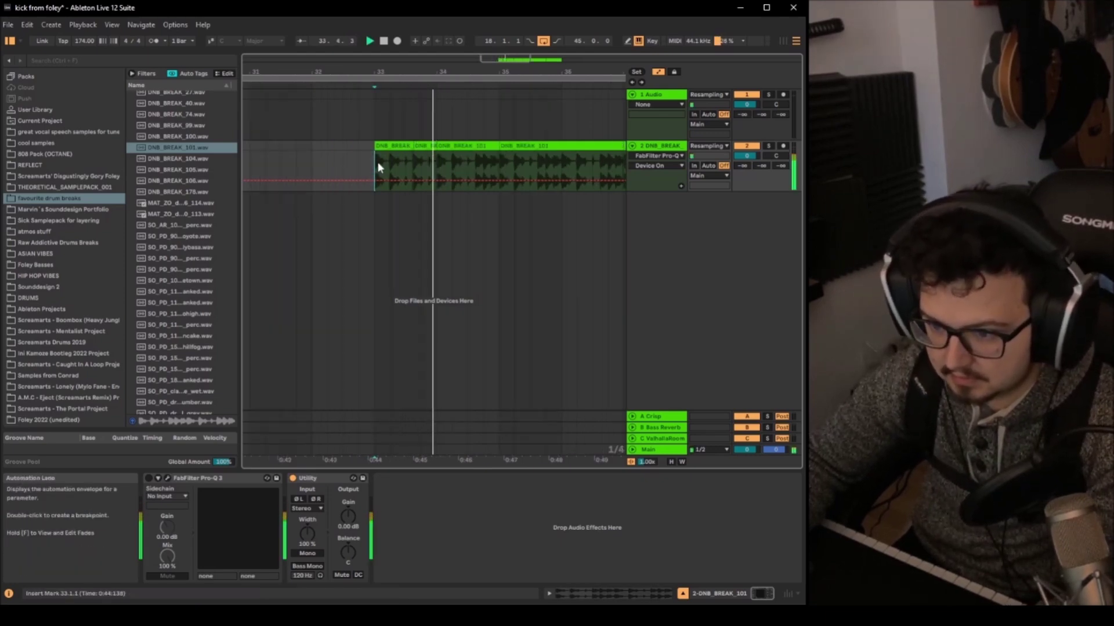
key("minus")
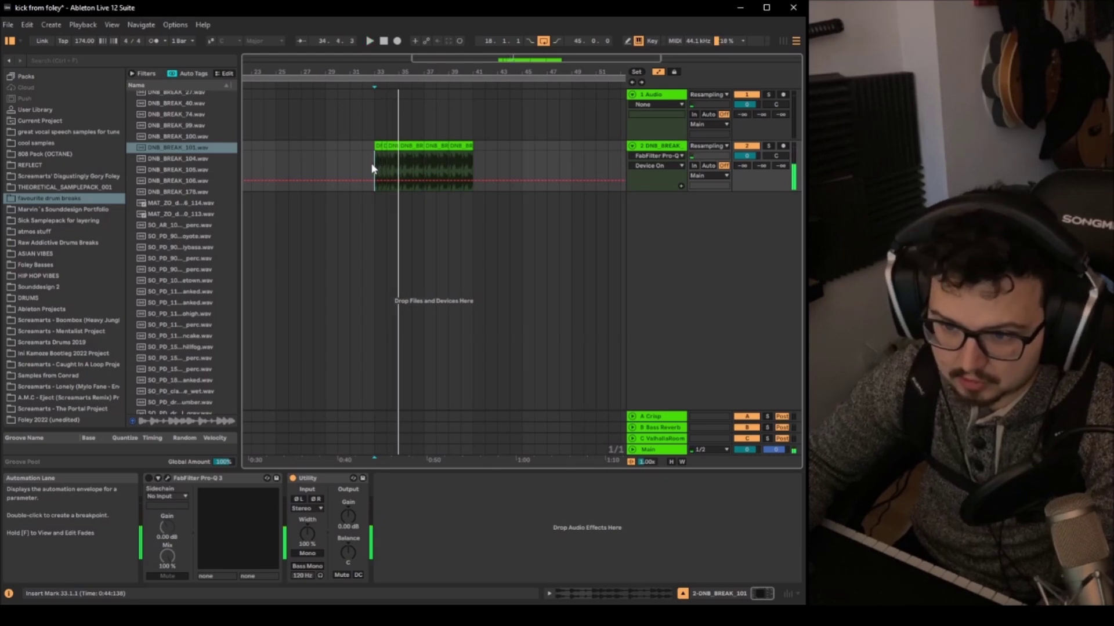
key("plus")
Step: Copy the break's second half from bar 34 over bar 33
left_click_drag(421, 147, 393, 151, "ctrl")
left_click(662, 146)
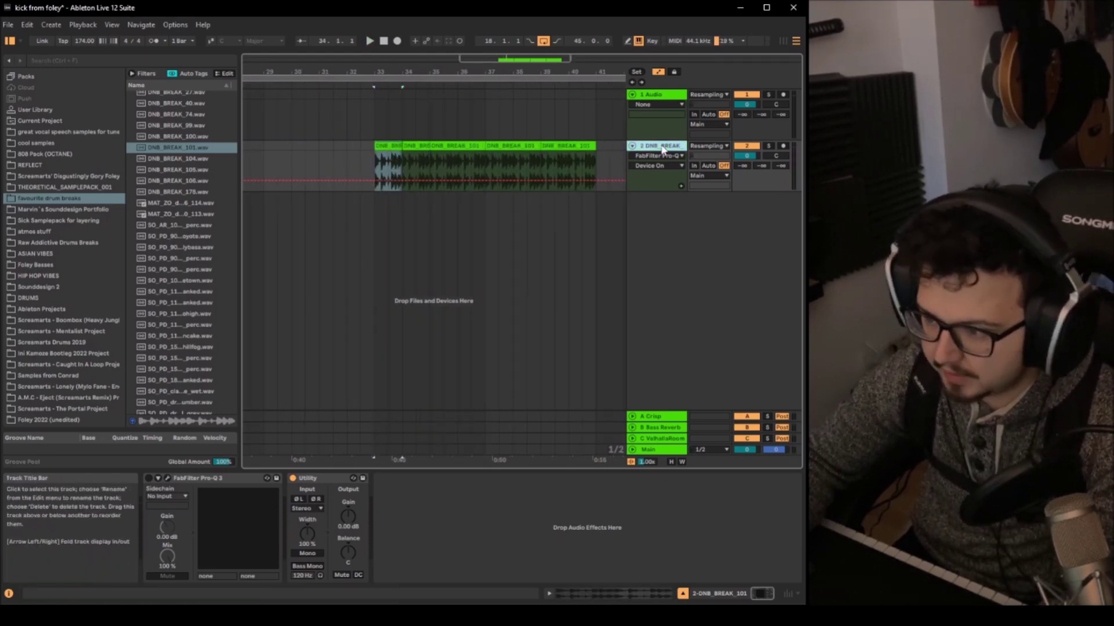
left_click(404, 145)
Step: Enable Warp on the clip in bar 33 and turn off its transient loop mode
double_click(394, 145)
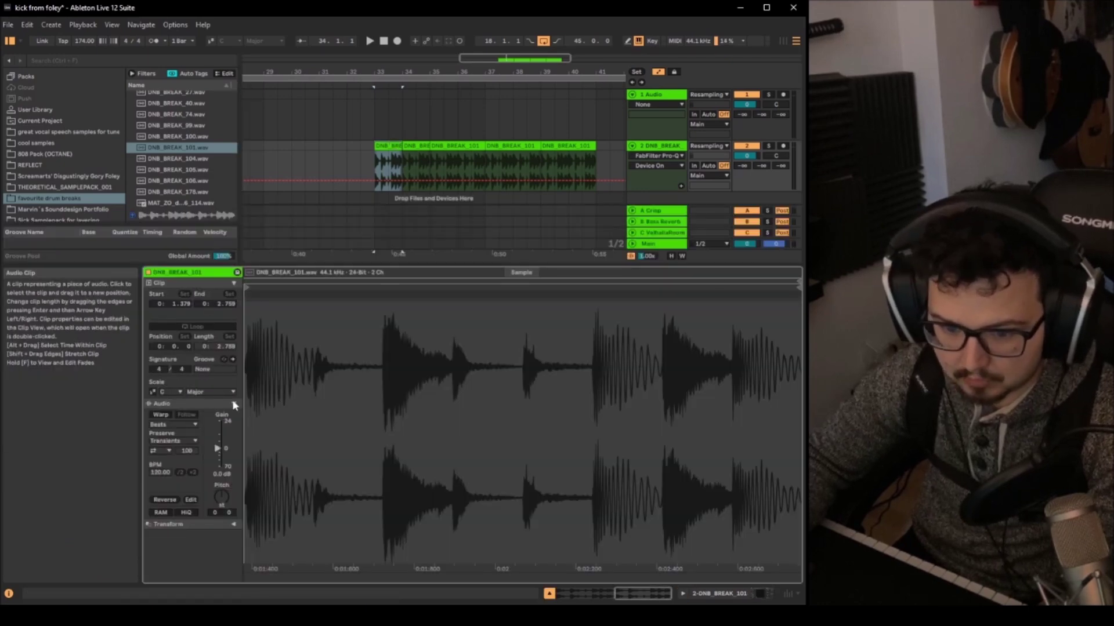
left_click(161, 414)
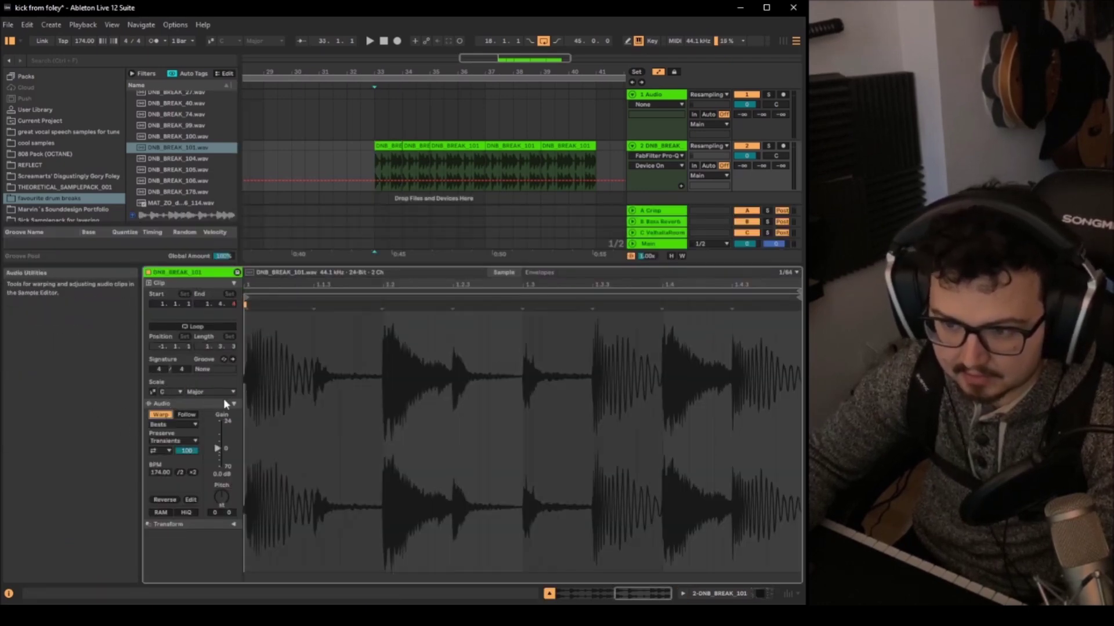
left_click(163, 451)
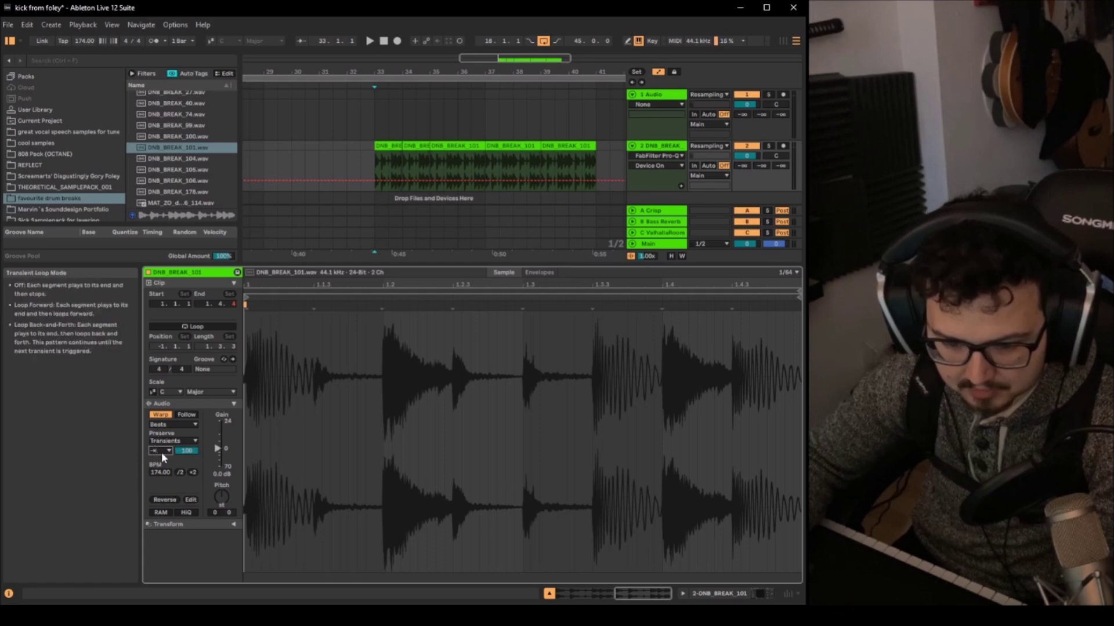
left_click(160, 455)
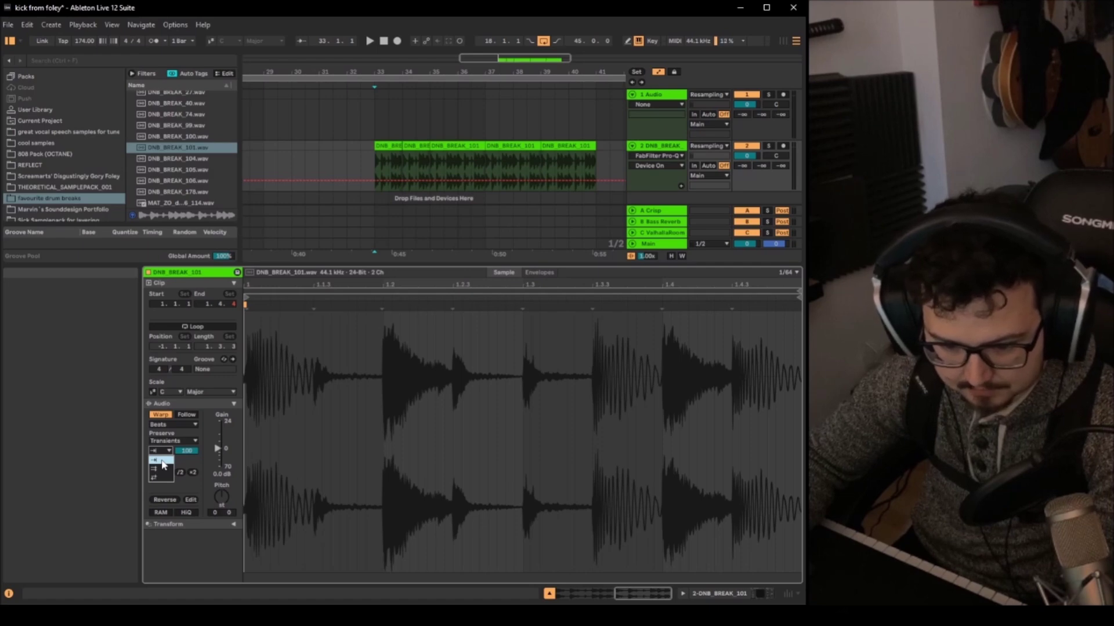
Step: Lower the bar 33 clip's transient envelope while listening, so each hit decays faster
left_click_drag(177, 451, 177, 459)
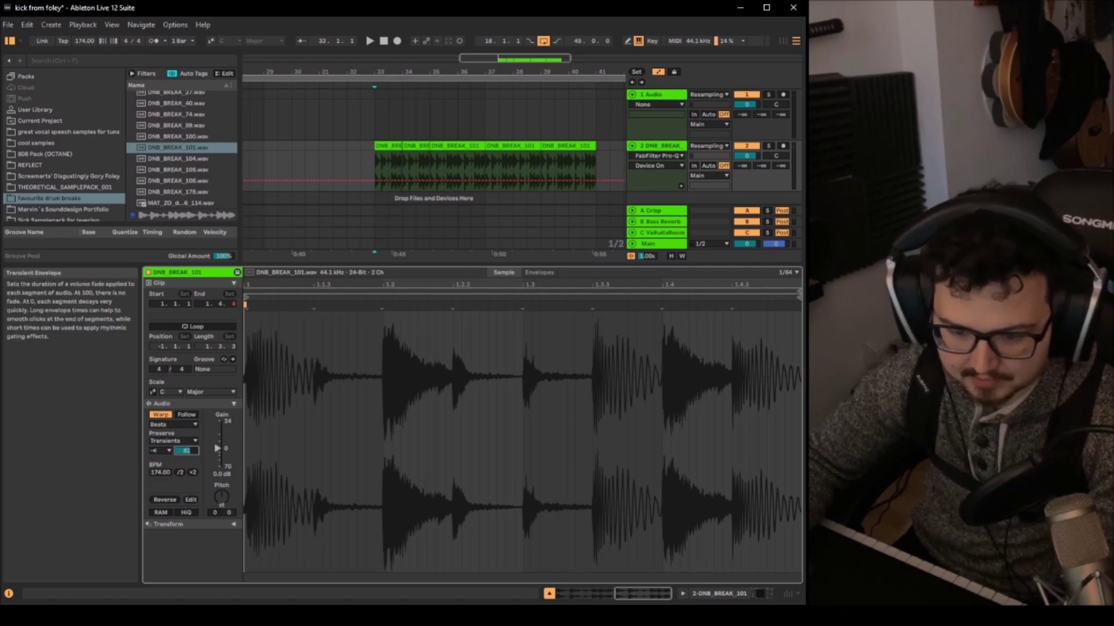
key("space")
left_click_drag(187, 451, 186, 464)
key("space")
key("shift+Tab")
Step: Move the remaining break clips away from the edited one-bar clip to start at bar 51
left_click(384, 146)
key("w")
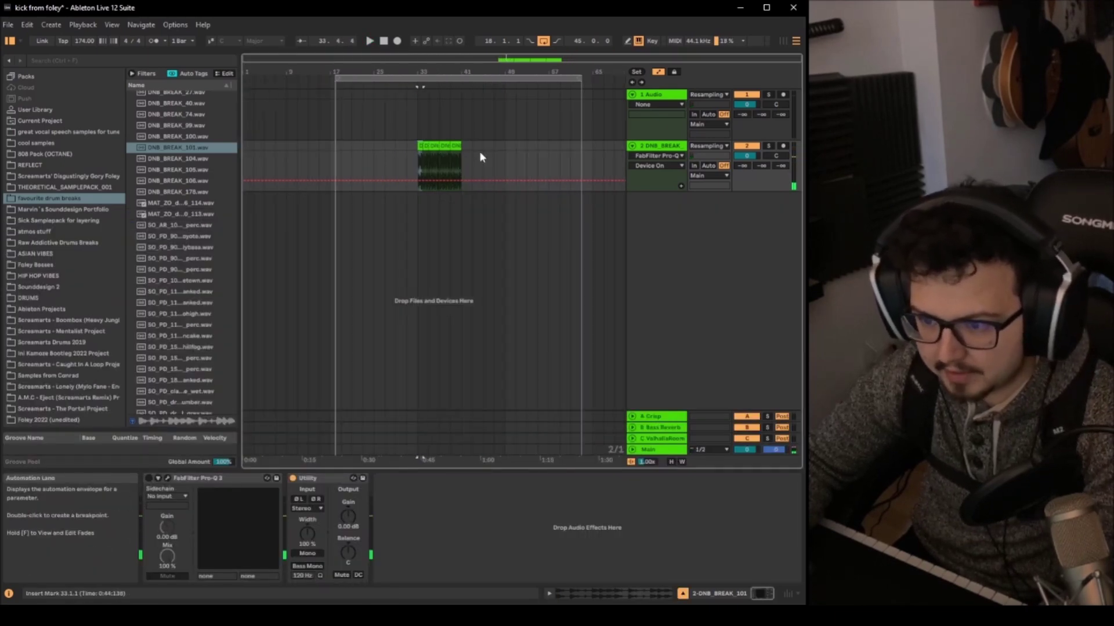
left_click_drag(426, 146, 521, 145)
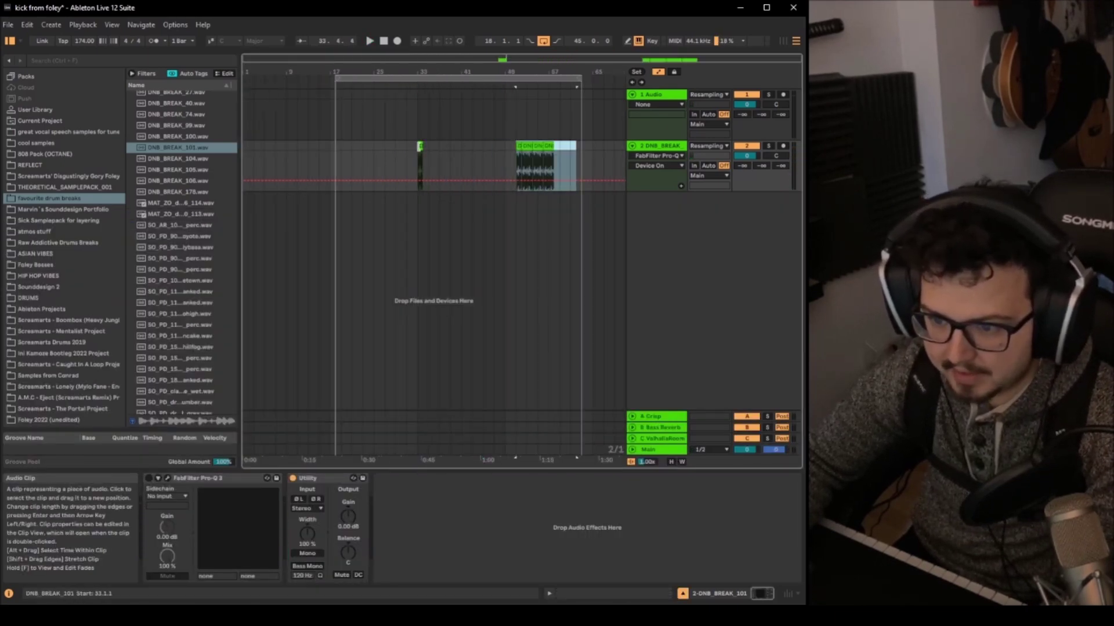
Step: Duplicate the edited one-bar clip until it fills four bars from bar 33
scroll(419, 150, "up", 3)
left_click(428, 147)
scroll(429, 158, "down", 3)
key("ctrl+d")
scroll(419, 152, "up", 3)
left_click(460, 146)
scroll(460, 151, "down", 2)
key("ctrl+d")
key("ctrl+d")
key("ctrl+shift+z")
key("minus")
key("minus")
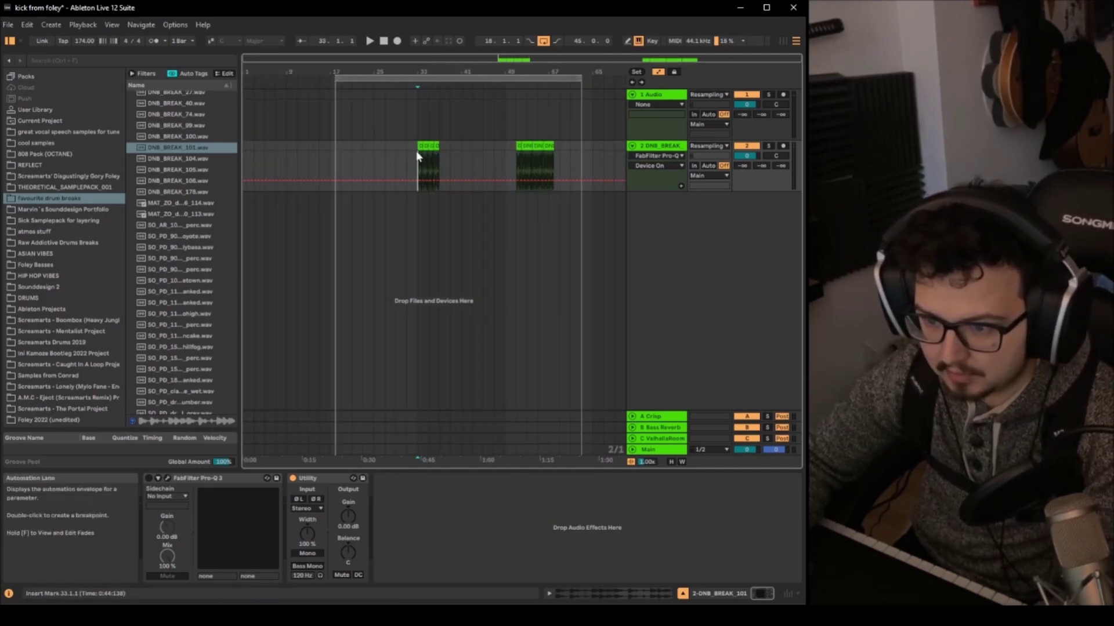
Step: Consolidate the four one-bar clips starting at bar 33 into a single clip
left_click(431, 145)
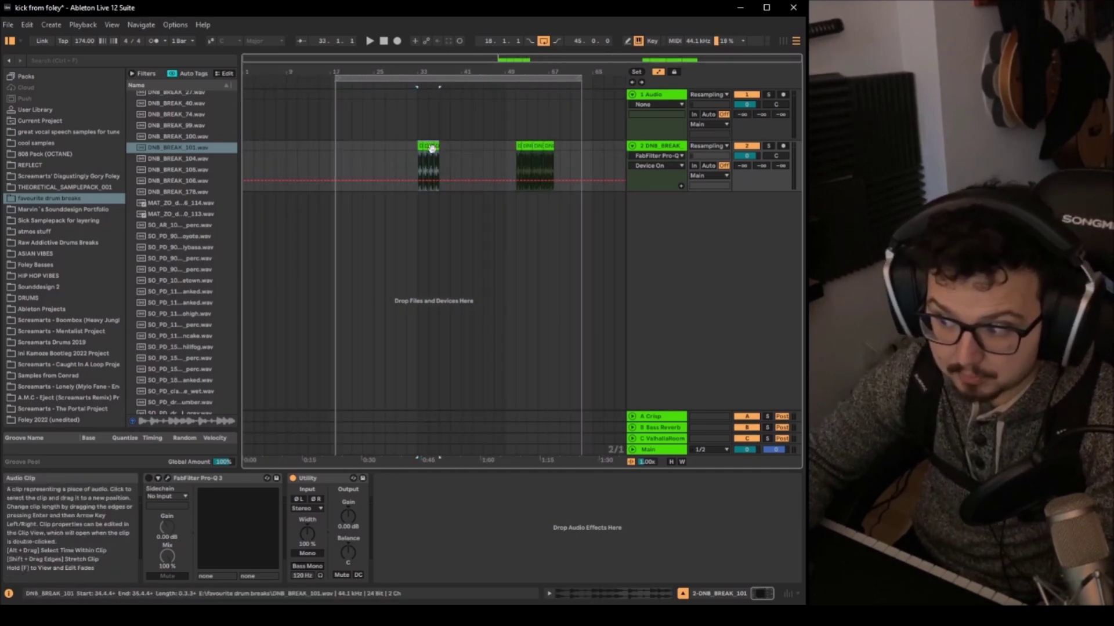
right_click(431, 148)
left_click(464, 247)
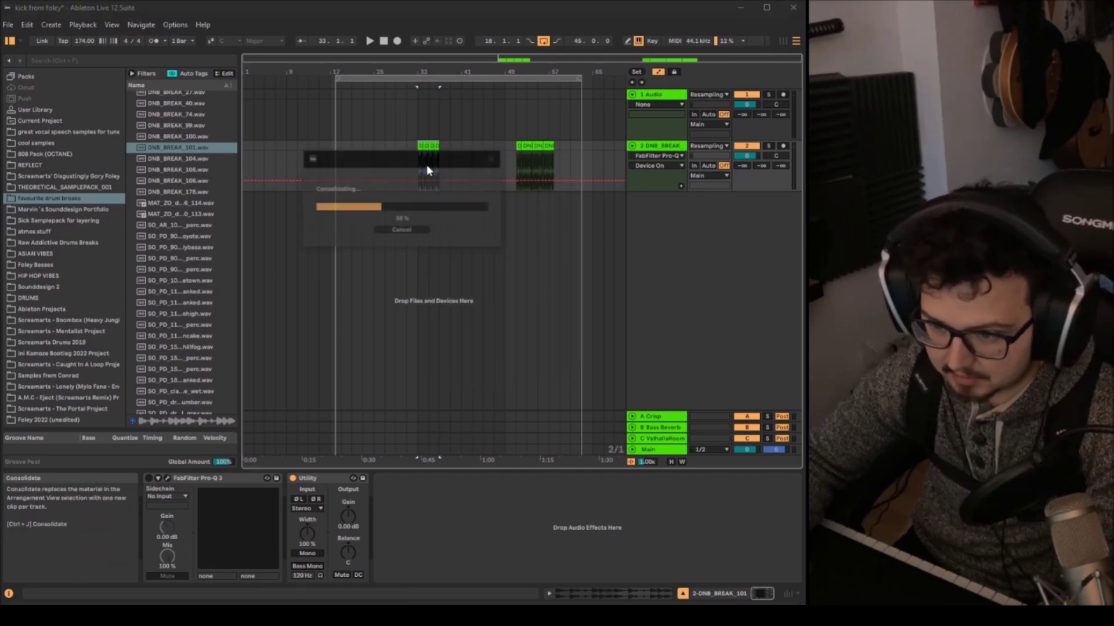
Step: Raise the consolidated clip's gain to 2.8 dB and play it back
key("space")
key("plus")
key("plus")
double_click(430, 146)
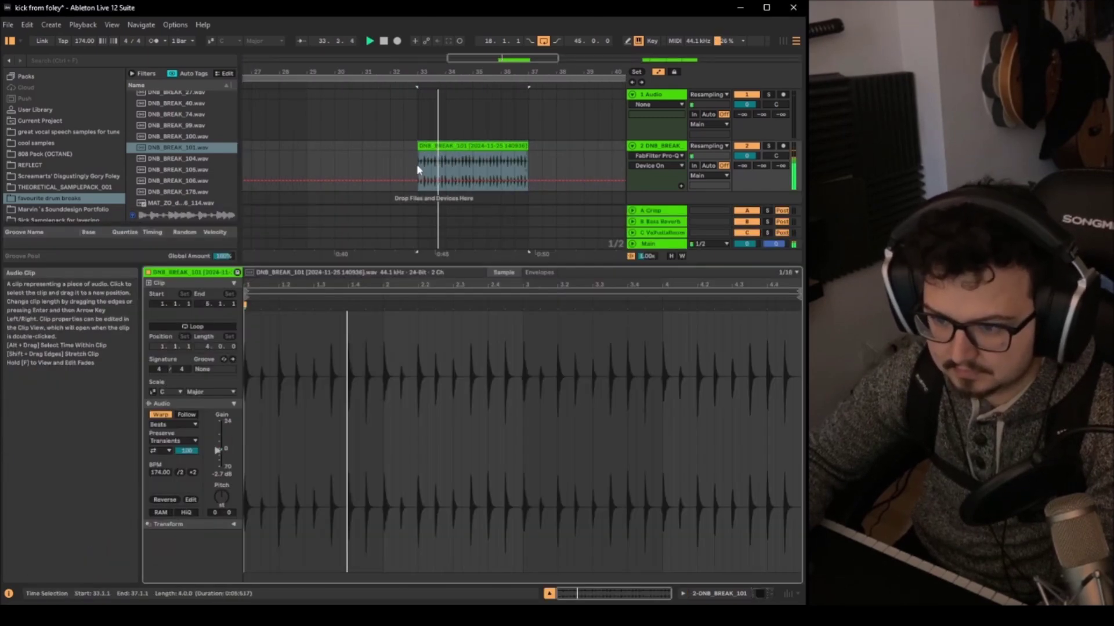
key("space")
left_click_drag(218, 450, 218, 445)
key("space")
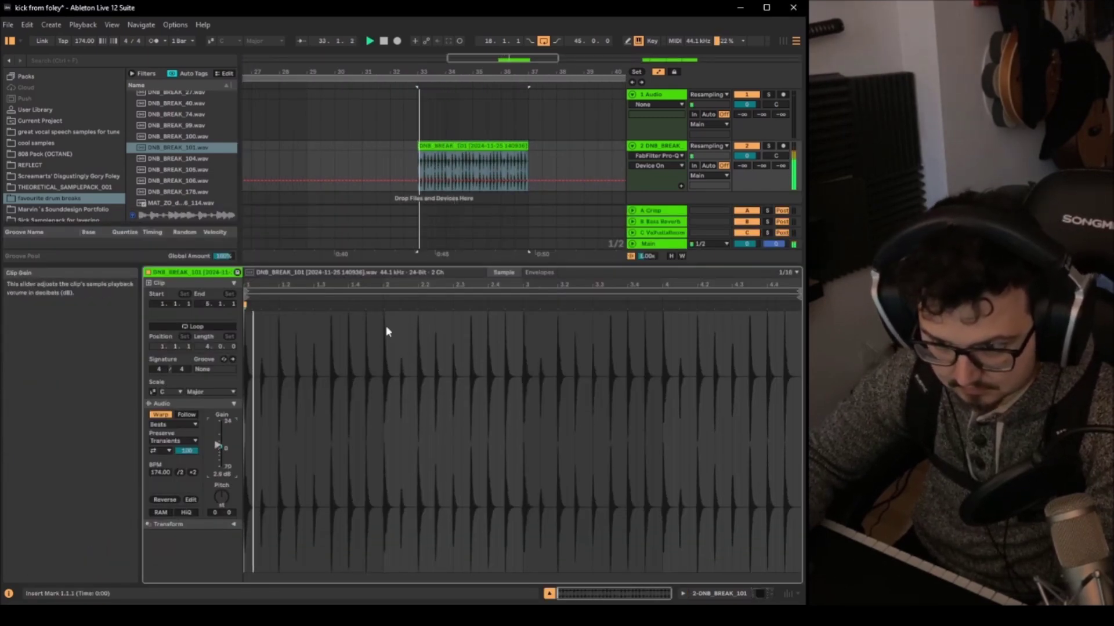
key("shift+Tab")
scroll(418, 181, "down", 5)
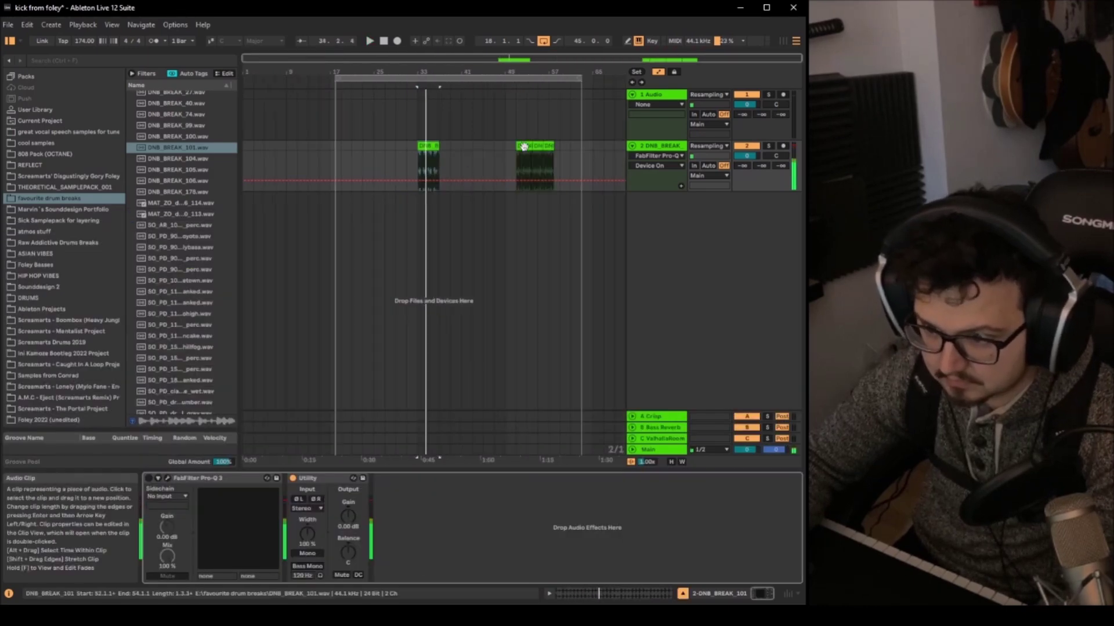
key("space")
Step: Copy the one-bar break clip at bar 51 onto a new track below, aligned to bar 33
mouse_move(517, 146)
left_mouse_down("ctrl")
mouse_move(422, 226)
mouse_move(418, 216)
left_mouse_up("ctrl")
scroll(426, 179, "up", 6)
scroll(426, 163, "down", 2)
left_click(426, 162)
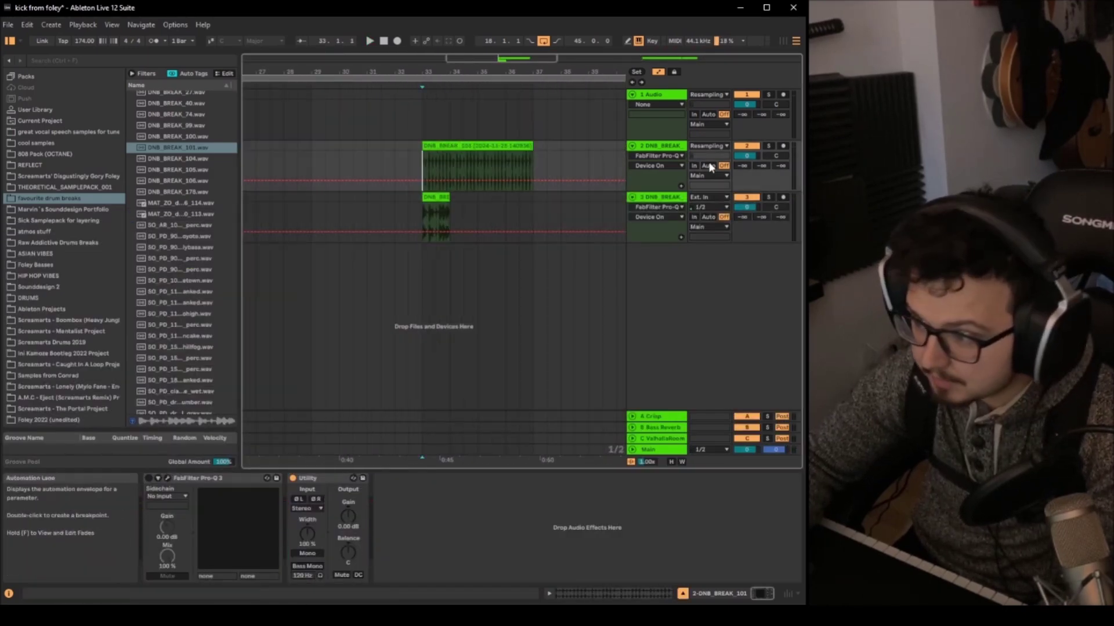
Step: Solo the track with the consolidated break and play it from bar 33
left_click(768, 147)
scroll(431, 165, "up", 4)
key("space")
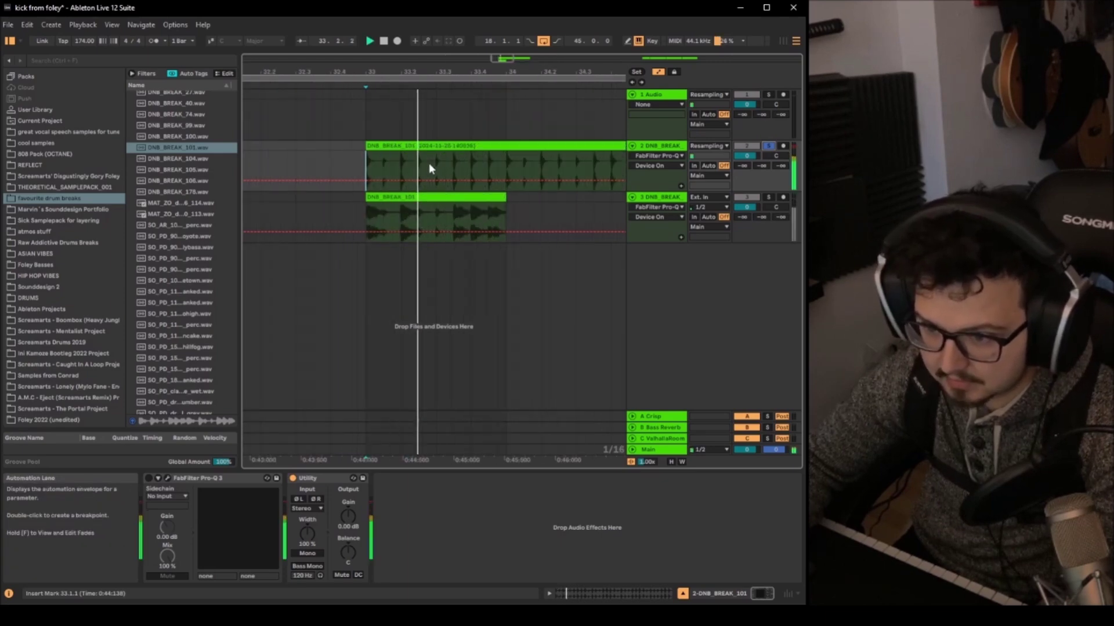
key("space")
Step: Place a short slice from bar 34 of the consolidated break at 33.4.3 to replace the last hit of bar 33
left_click_drag(489, 166, 568, 142)
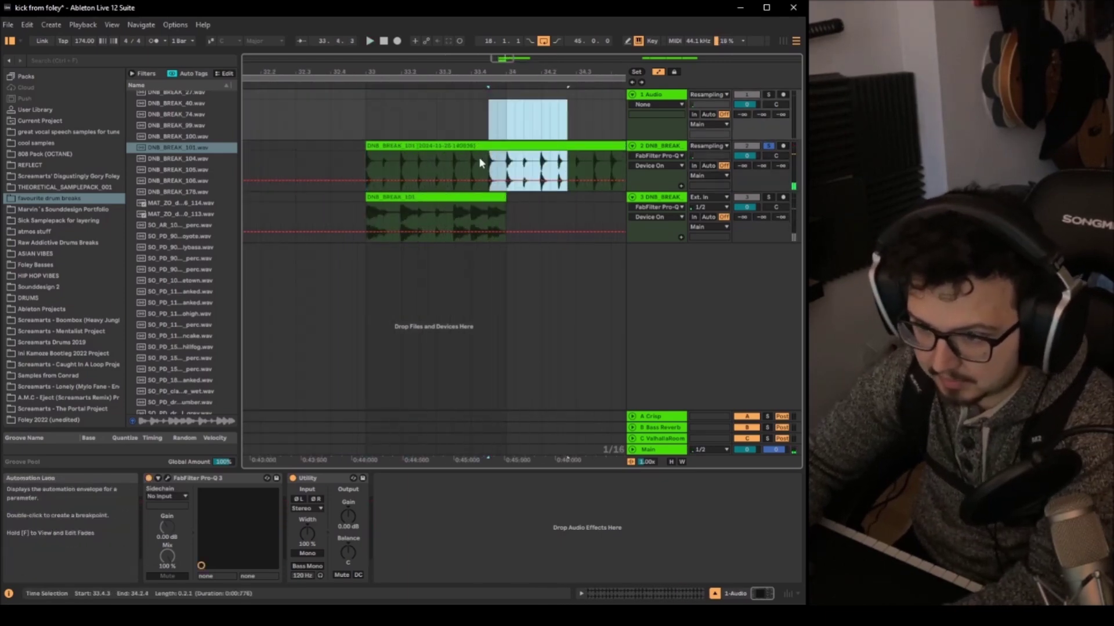
left_click_drag(523, 166, 493, 155)
scroll(496, 148, "up", 3)
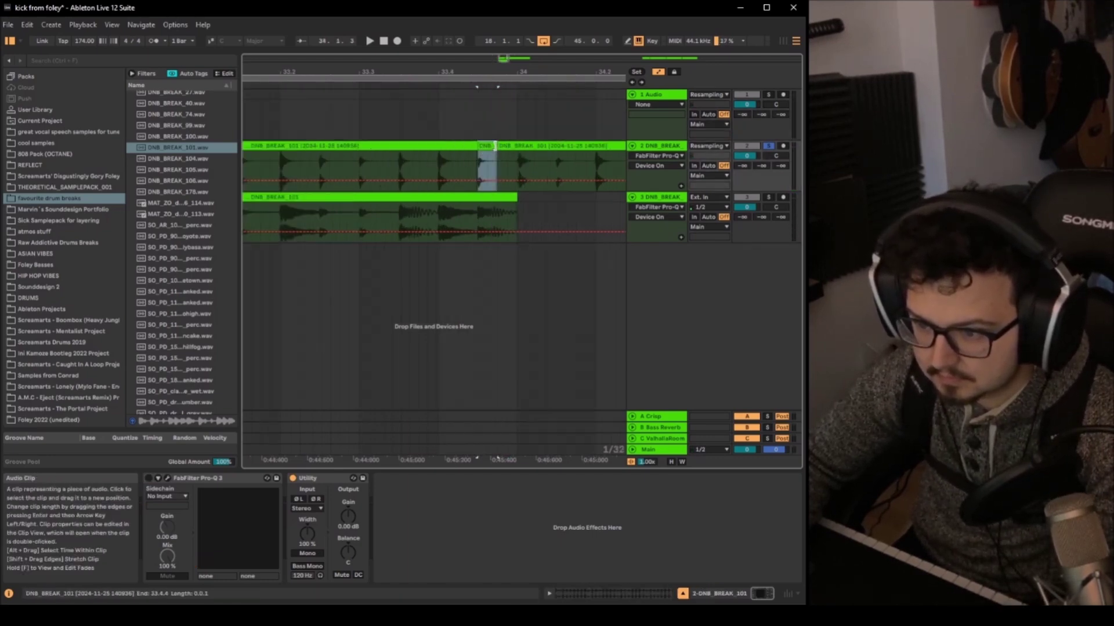
scroll(482, 165, "down", 5)
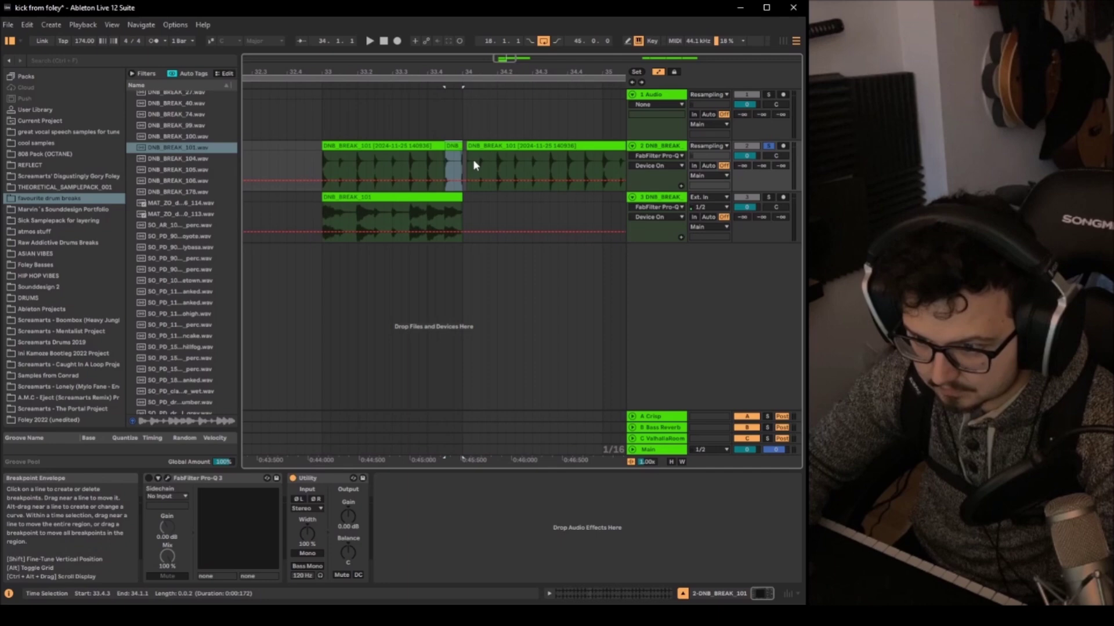
Step: Delete the rest of the consolidated break after bar 33 and play the remaining bar
left_click(458, 146)
key("Delete")
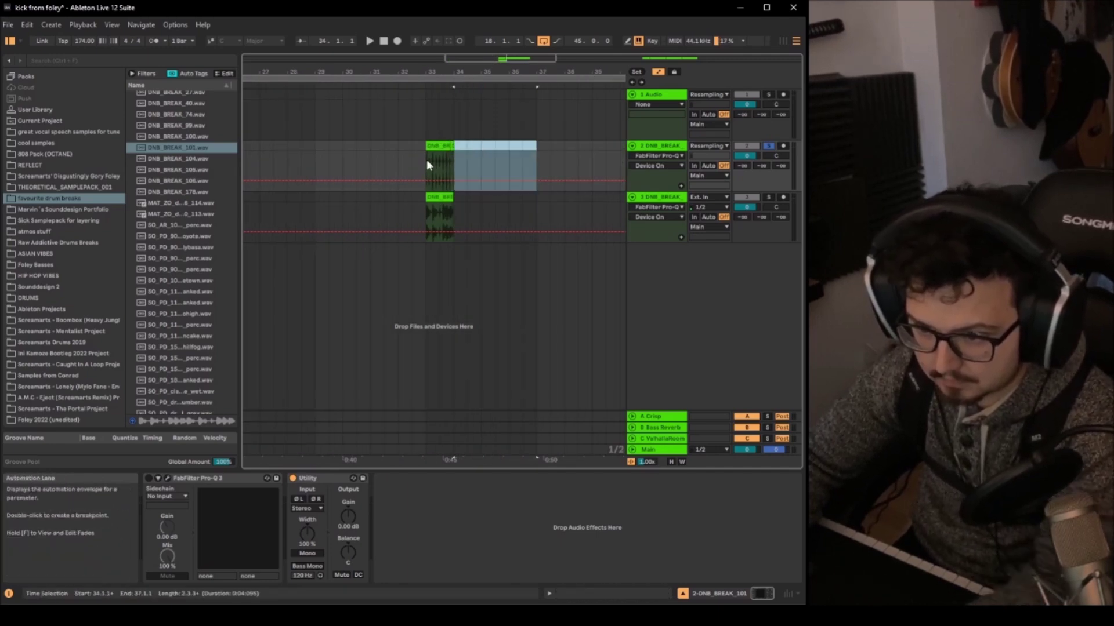
left_click(427, 159)
key("space")
scroll(437, 171, "up", 4)
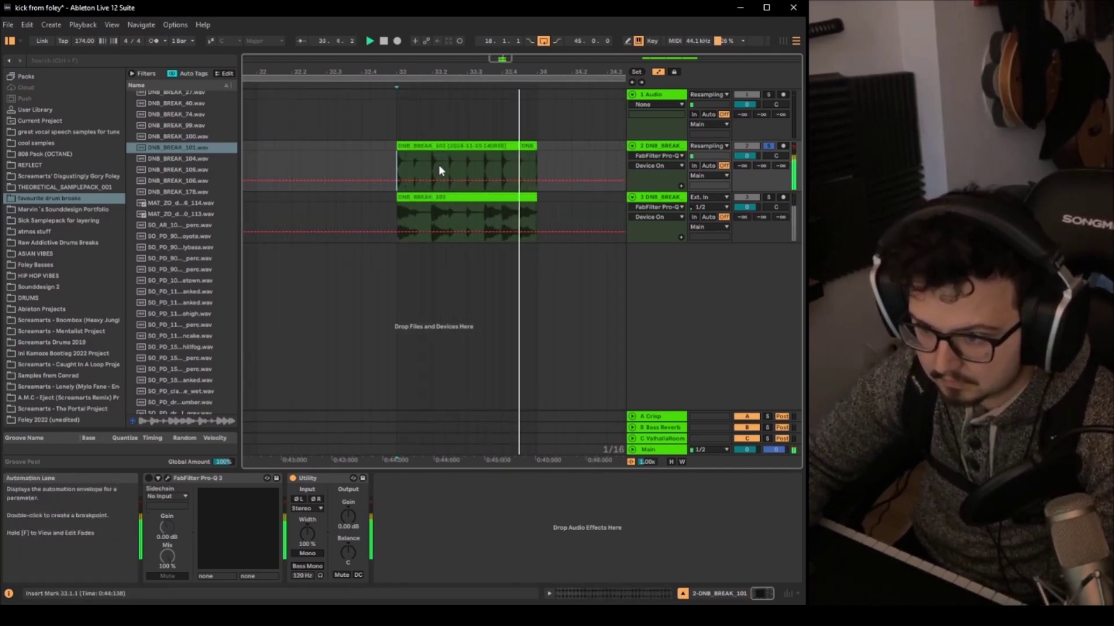
scroll(522, 157, "up", 3)
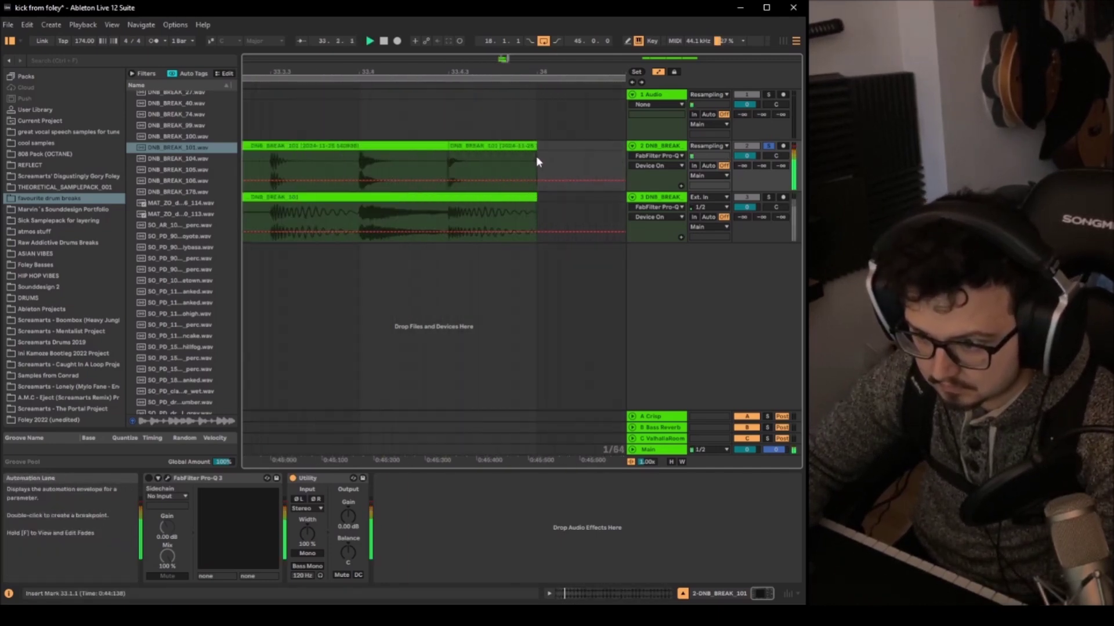
Step: Switch from automation to clip fades, add a fade-out to the consolidated break's last slice and play it
left_click(659, 71)
key("ctrl+a")
scroll(456, 156, "up", 2)
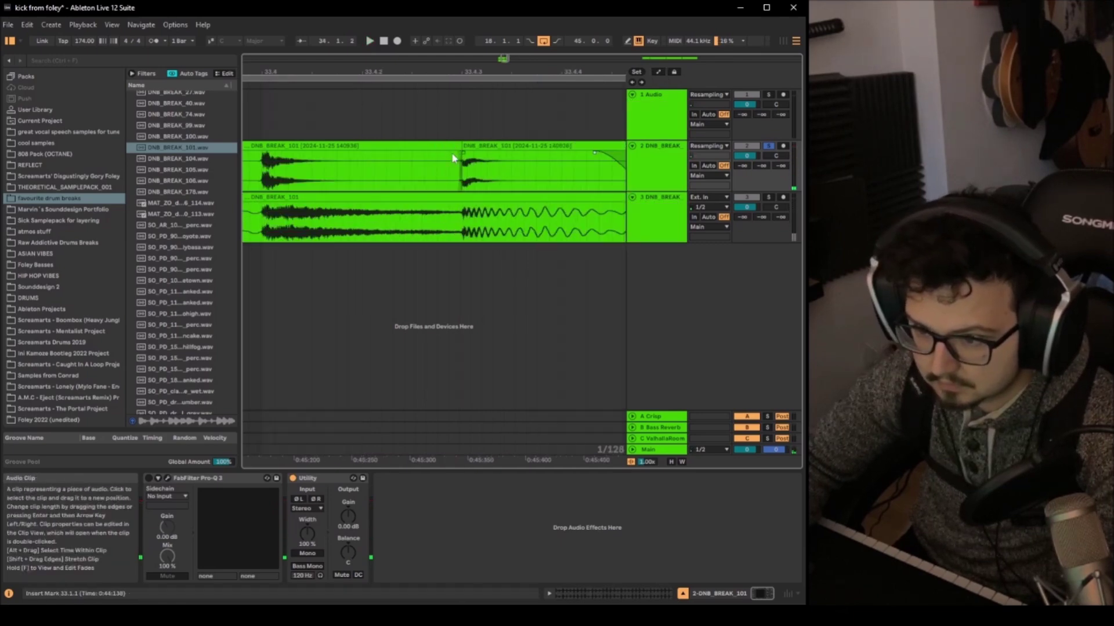
scroll(498, 174, "down", 4)
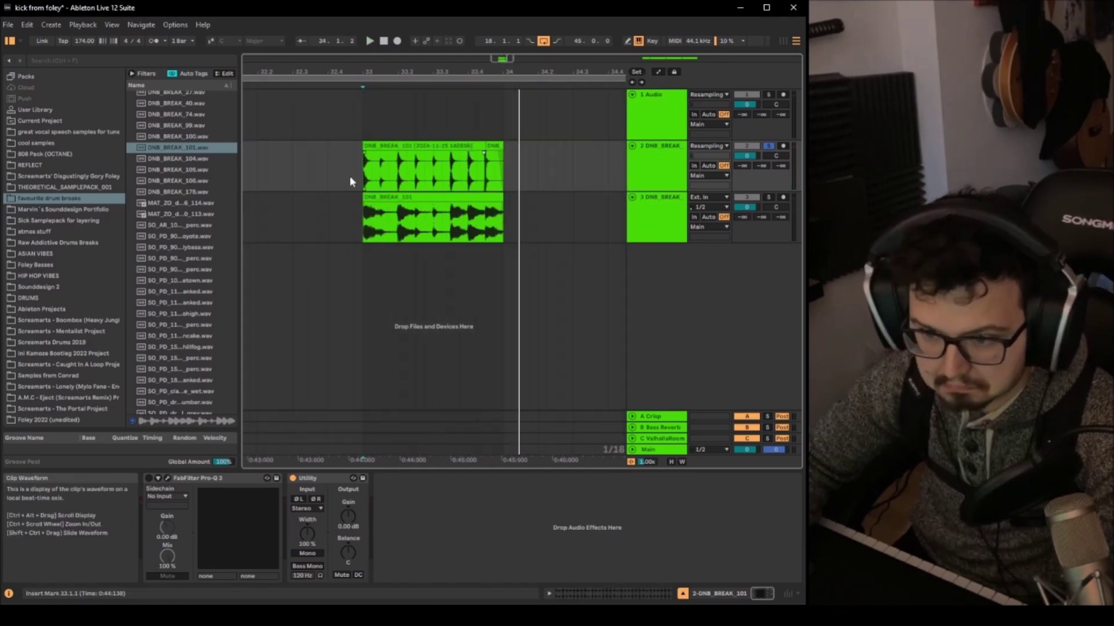
key("space")
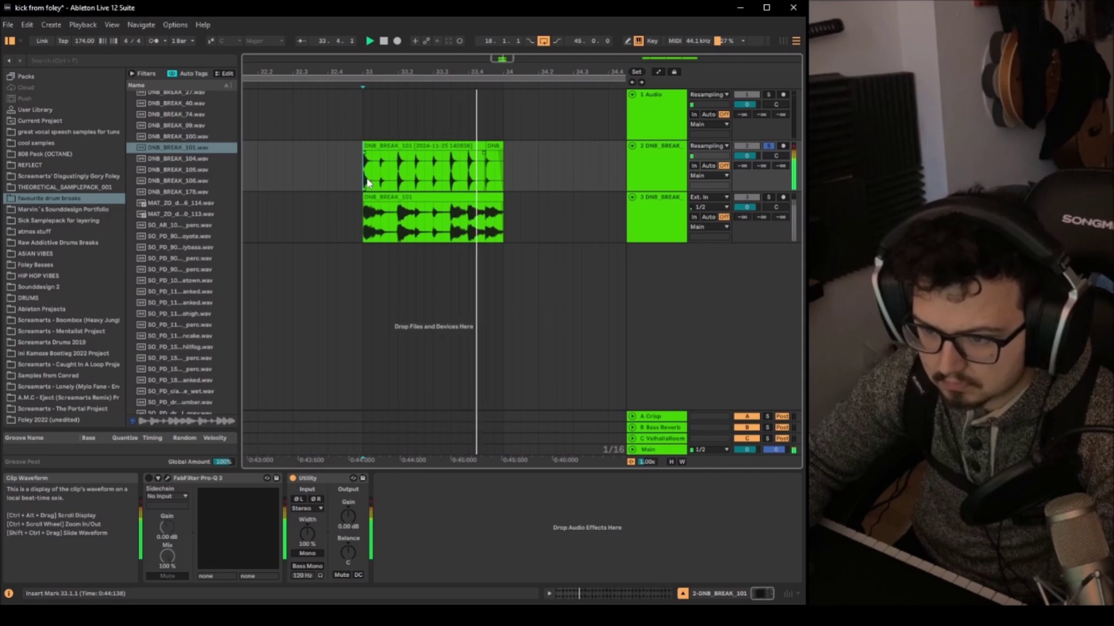
Step: Solo the copied break's track and trim its clip to the first kick, ending at 33.1.3
left_click(768, 197)
left_click(492, 201)
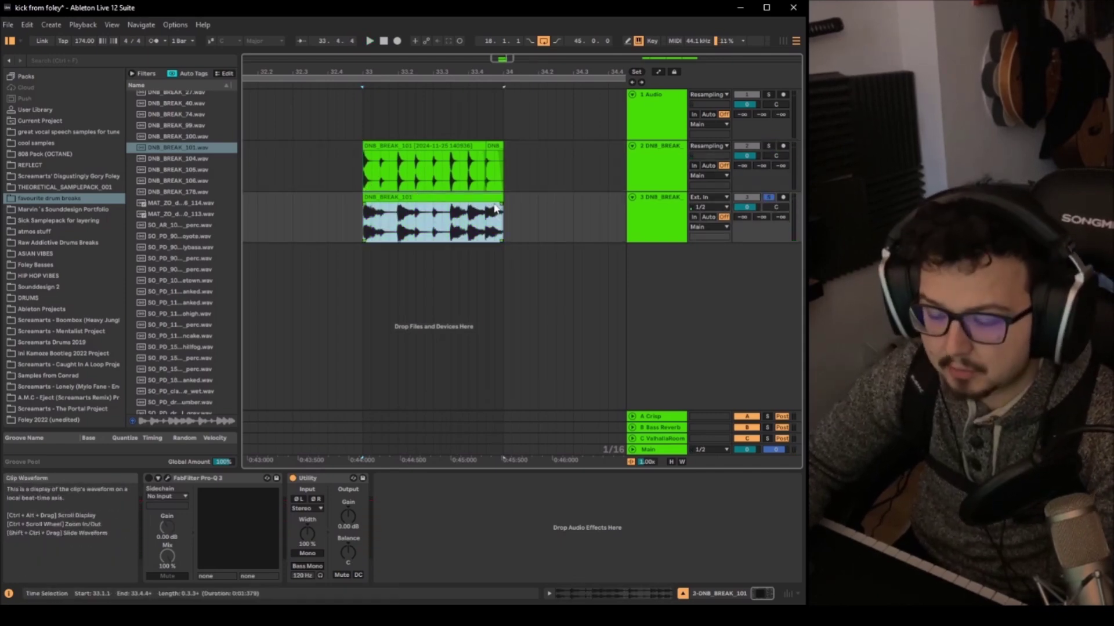
left_click_drag(503, 208, 277, 210)
scroll(380, 212, "up", 5, "ctrl")
left_click(407, 208)
left_click_drag(413, 205, 238, 212)
Step: Play the isolated kick several times to check its sound and length
left_click(367, 198)
key("space")
key("space")
key("space")
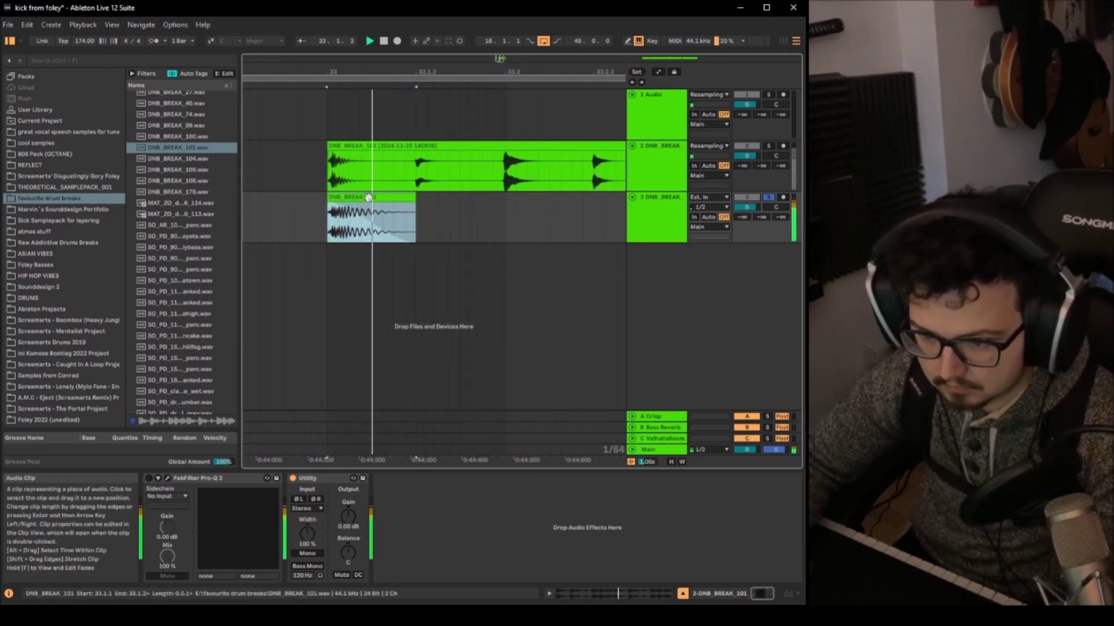
scroll(372, 200, "down", 5, "ctrl")
key("space")
key("space")
scroll(379, 200, "up", 5, "ctrl")
key("space")
Step: Try a shorter trim of the kick clip, listen to it and undo the change
left_click_drag(377, 197, 347, 199)
key("space")
key("space")
key("ctrl+z")
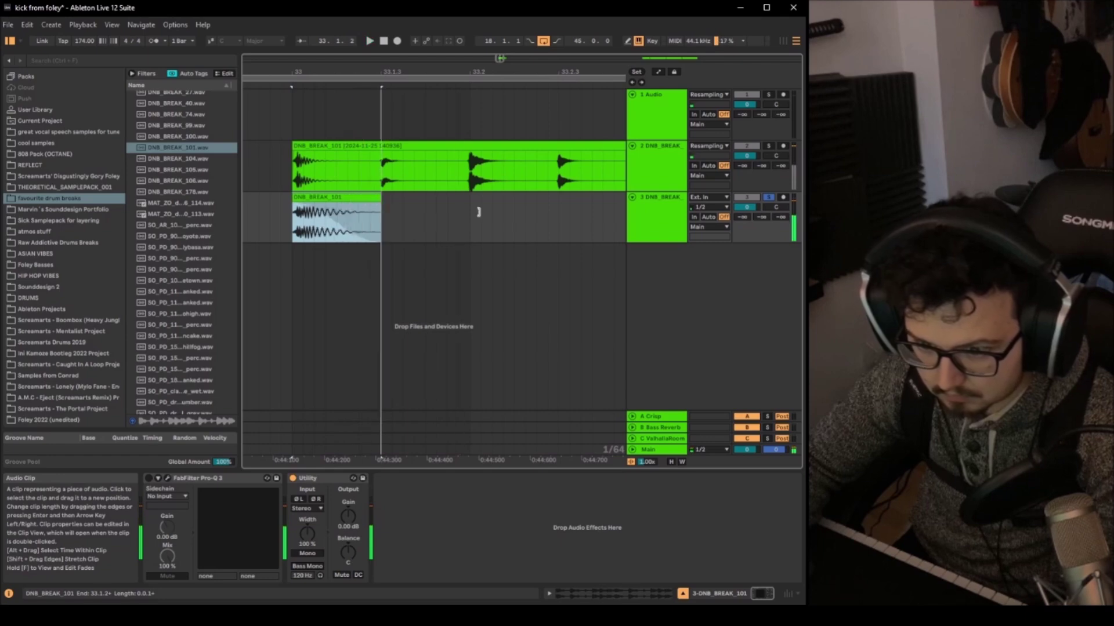
Step: Undo the last kick trim and extend the clip on the kick track back to the full break length
key("ctrl+z")
key("space")
scroll(448, 203, "down", 5, "ctrl")
left_click_drag(488, 197, 575, 214)
scroll(513, 216, "down", 4, "ctrl")
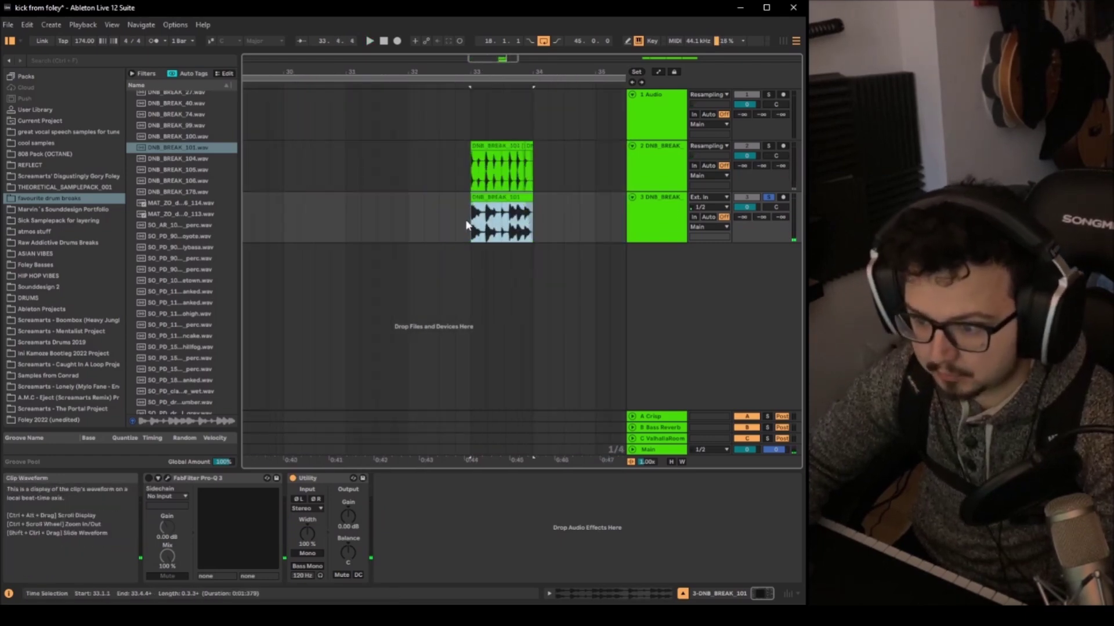
Step: Play the restored break, isolate a single kick from it and place it from 33.1.1 to 33.1.2
left_click(465, 218)
key("space")
scroll(513, 228, "up", 4, "ctrl")
key("space")
left_click_drag(473, 218, 402, 204)
Step: Play the newly isolated kick repeatedly to judge its sound and length
key("space")
key("space")
key("space")
key("space")
key("space")
key("space")
key("space")
key("space")
key("plus")
key("plus")
key("space")
key("space")
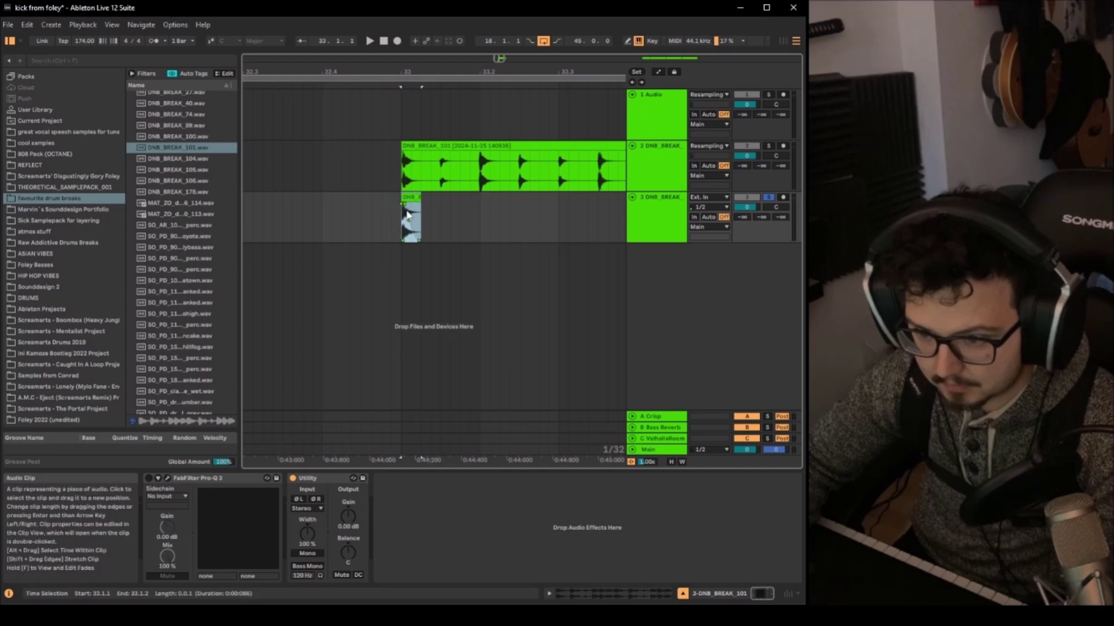
key("space")
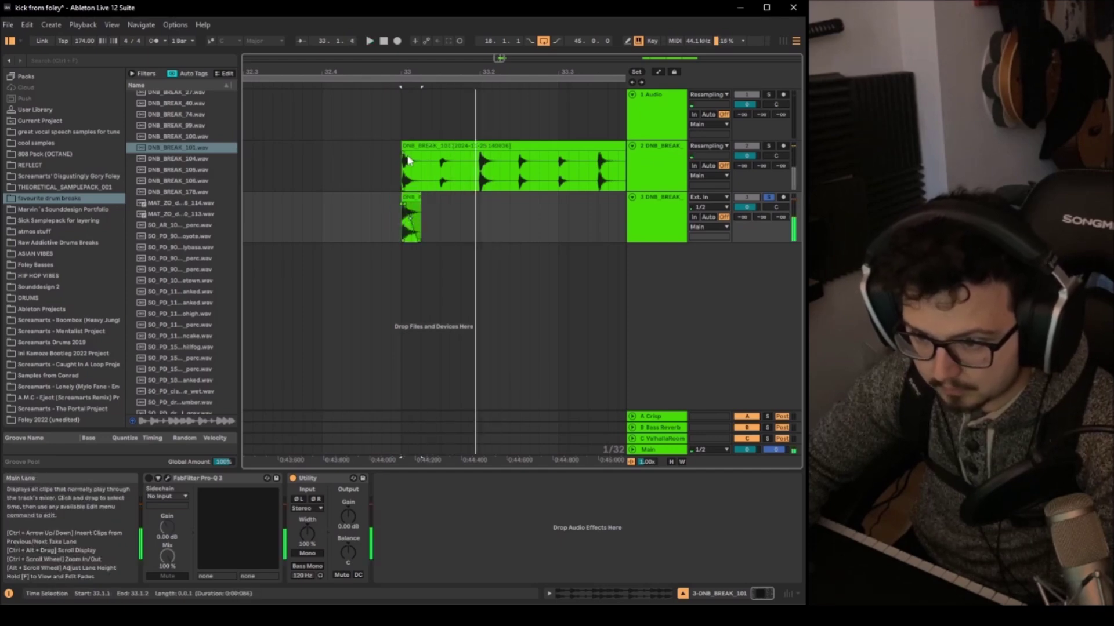
Step: Add a fade-in over the first hit of the consolidated break on track 2, play it and solo that track
left_click_drag(403, 153, 416, 154)
left_click(398, 167)
key("space")
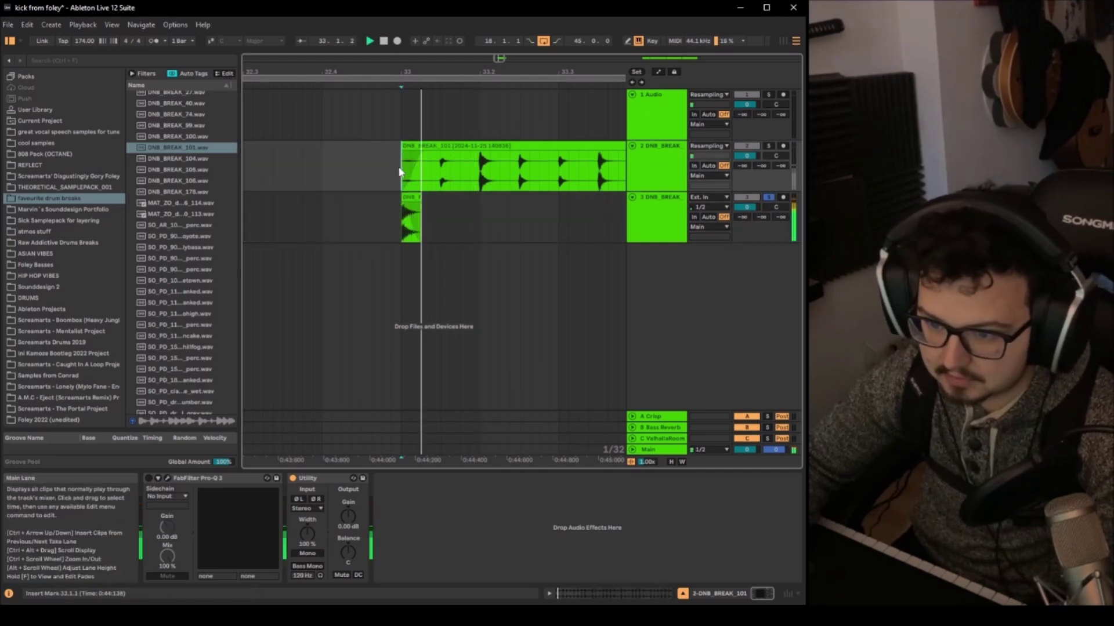
key("space")
key("space")
key("space")
left_click(769, 146)
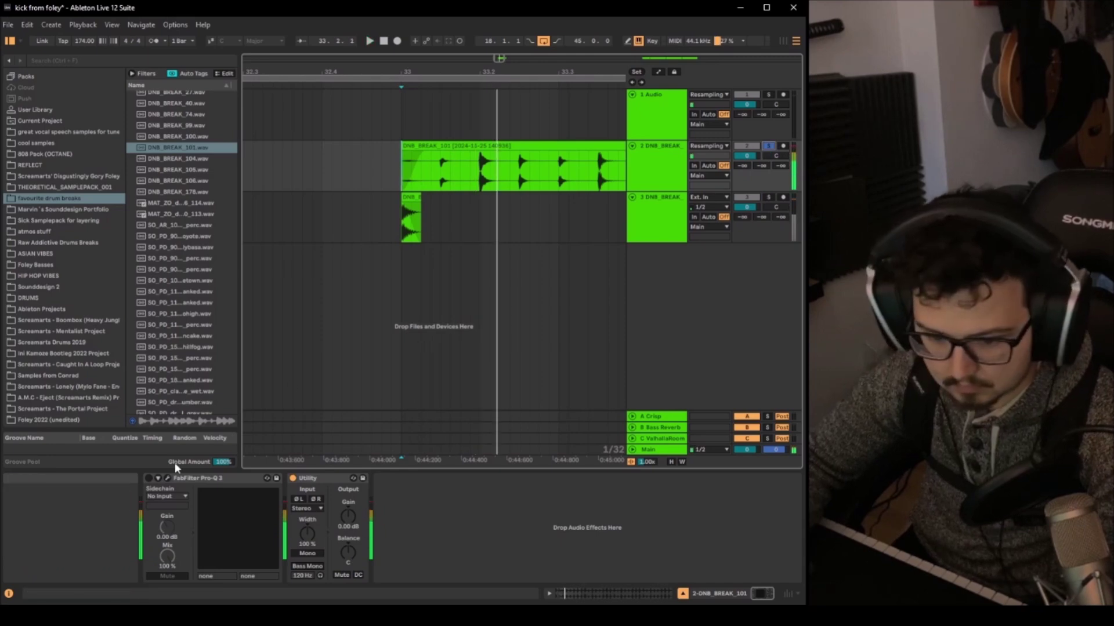
Step: Enable Pro-Q 3 on the break track and raise its low-cut frequency to thin out the low end
left_click(167, 478)
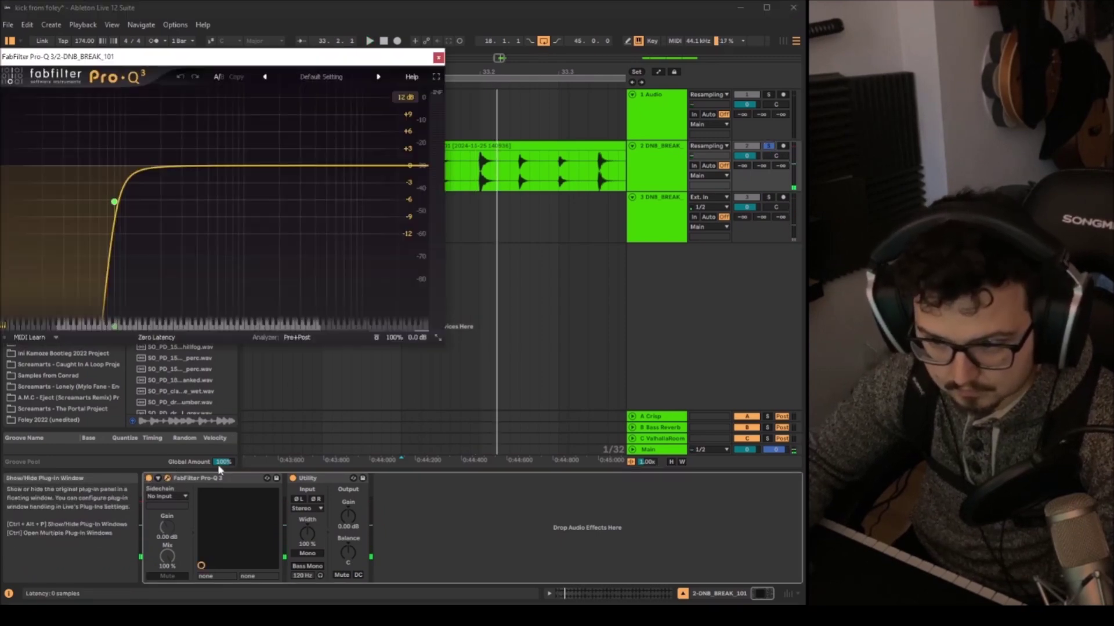
left_click_drag(114, 203, 177, 243)
mouse_move(176, 197)
left_mouse_down()
mouse_move(155, 182)
mouse_move(163, 189)
left_mouse_up()
left_click(438, 57)
scroll(389, 119, "down", 3)
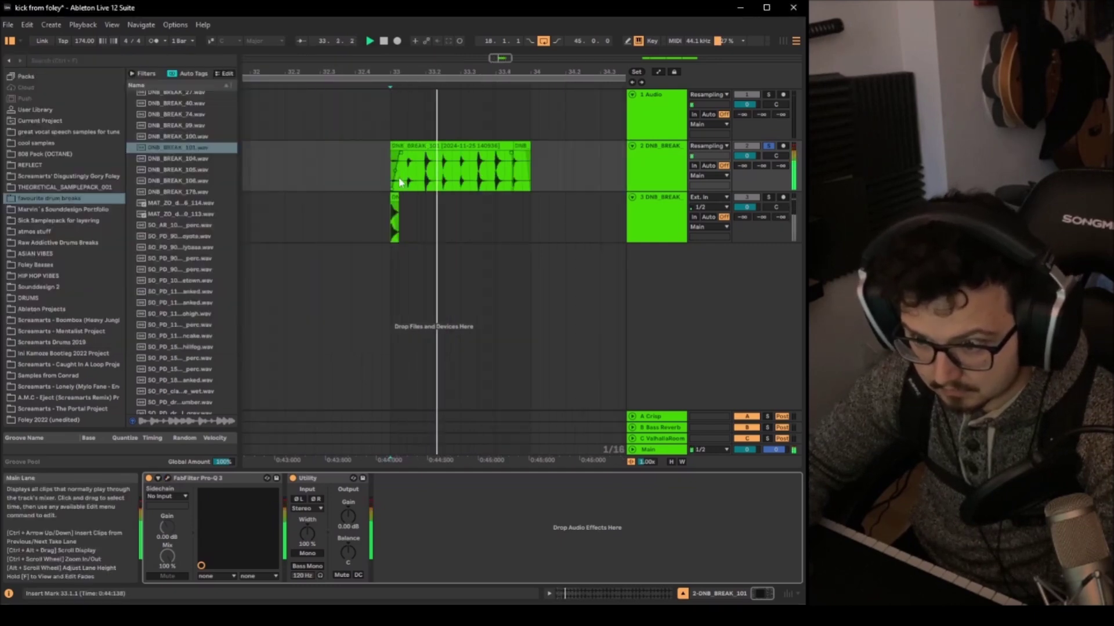
Step: Unsolo the break track and play the filtered break together with the kick layer
left_click(769, 147)
left_click(768, 148)
key("space")
scroll(381, 197, "up", 3)
key("space")
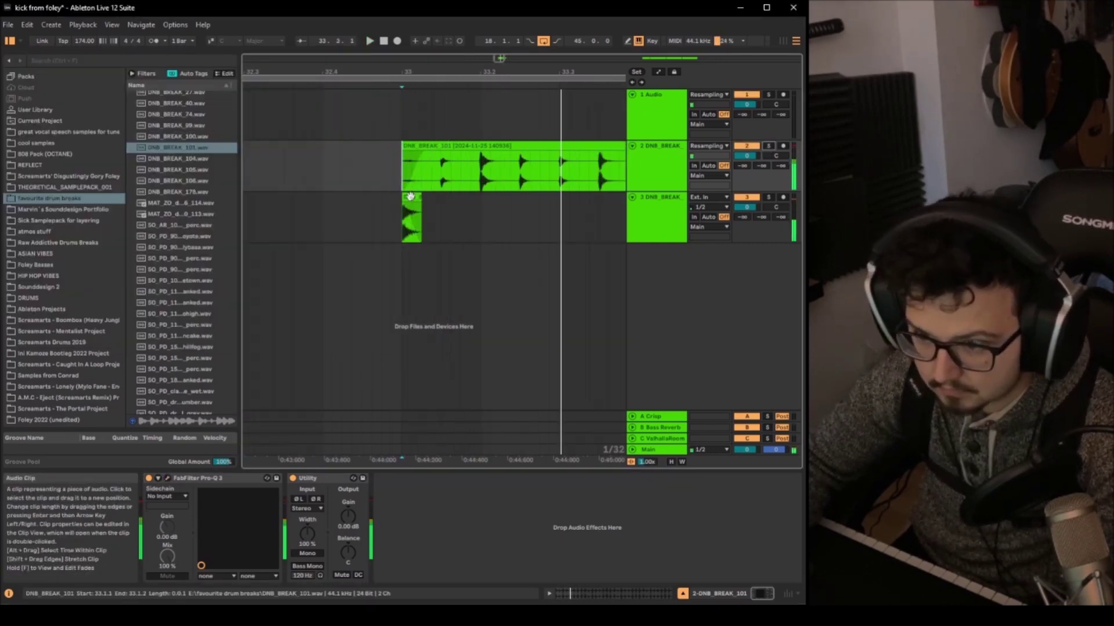
Step: Copy the short kick clip on track 3 to the second kick position at 33.3.3
scroll(413, 196, "down", 3)
left_click(411, 197)
key("space")
left_click_drag(463, 209, 498, 220)
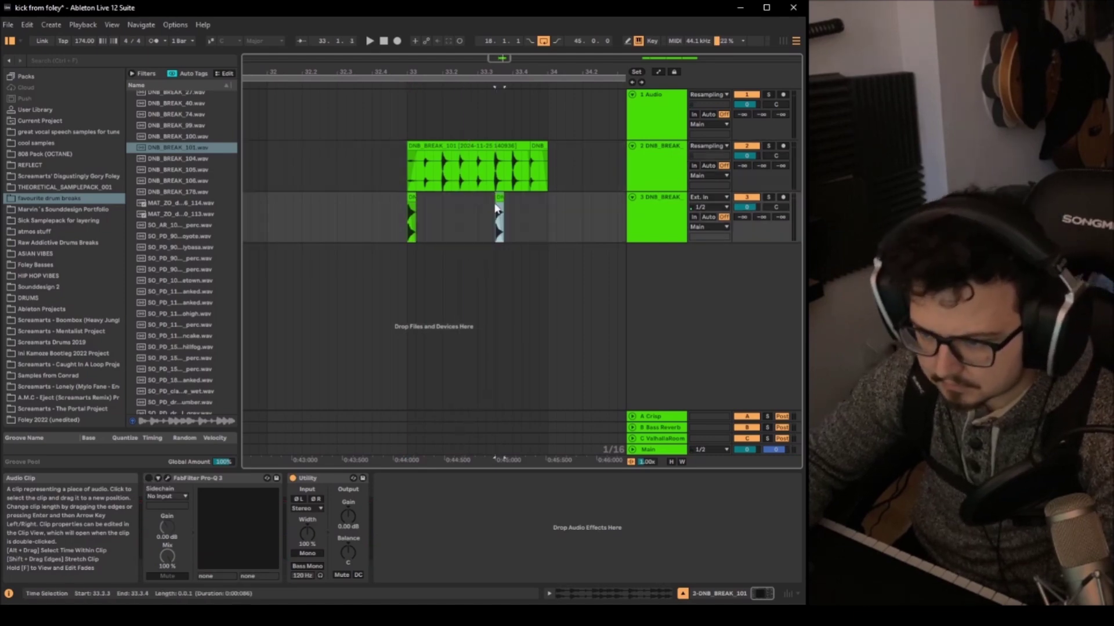
Step: Adjust the fade-in on the break's first hit, solo the break track and play it
scroll(417, 168, "up", 2)
left_click(404, 171)
left_click_drag(402, 173, 410, 155)
left_click(435, 177)
key("space")
left_click(767, 146)
key("space")
key("space")
key("space")
Step: Copy the faded first slice of the break to 33.3.3, ending at 33.4.1, and play the break from 33.1.1
left_click_drag(436, 173, 501, 146)
scroll(416, 152, "down", 2)
left_click(412, 146)
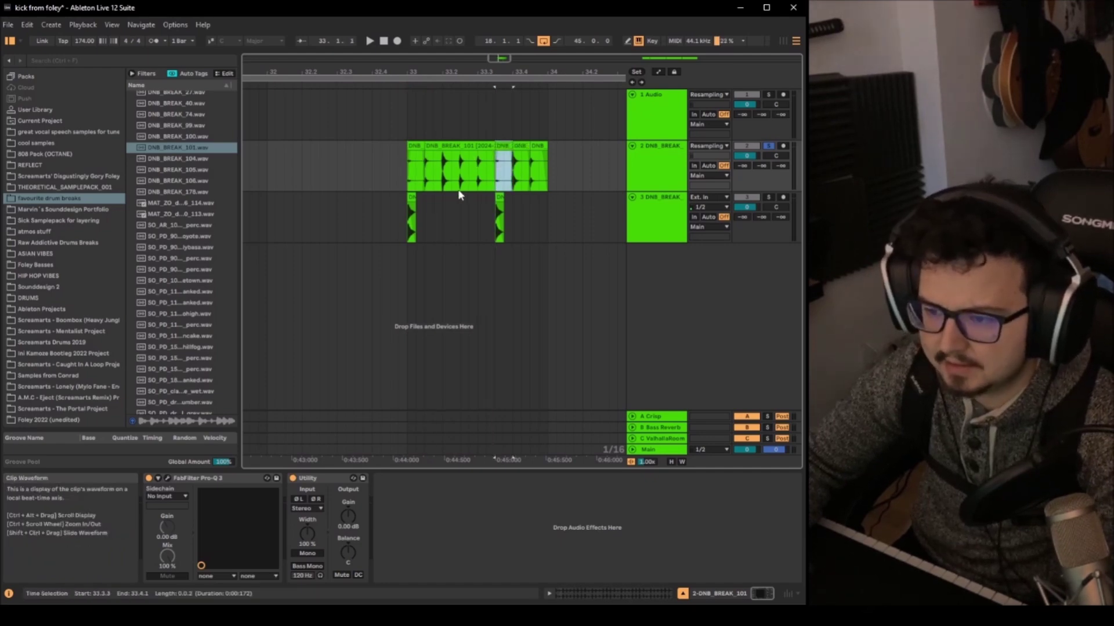
left_click(407, 173)
key("space")
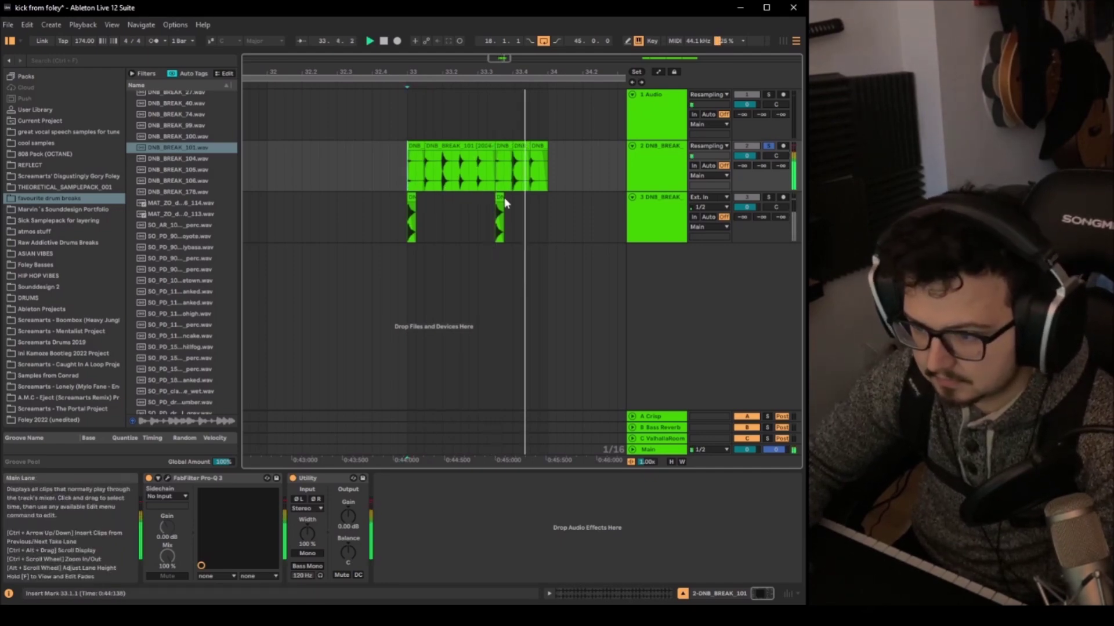
key("space")
Step: Play the break and kick layers together from 33.1.1 to check their balance
left_click(406, 222)
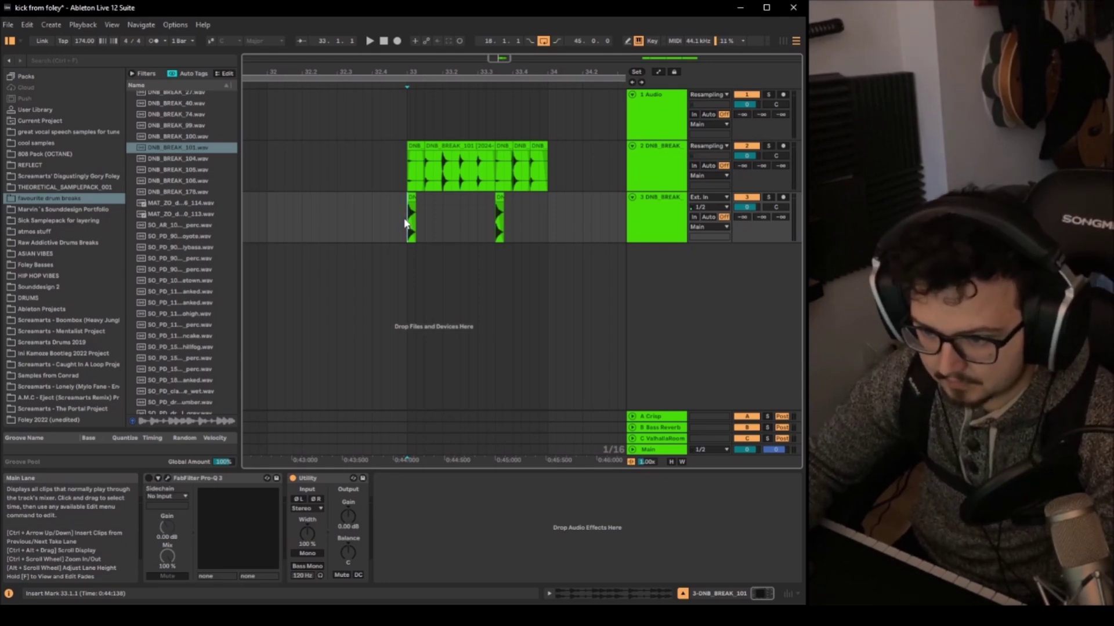
key("space")
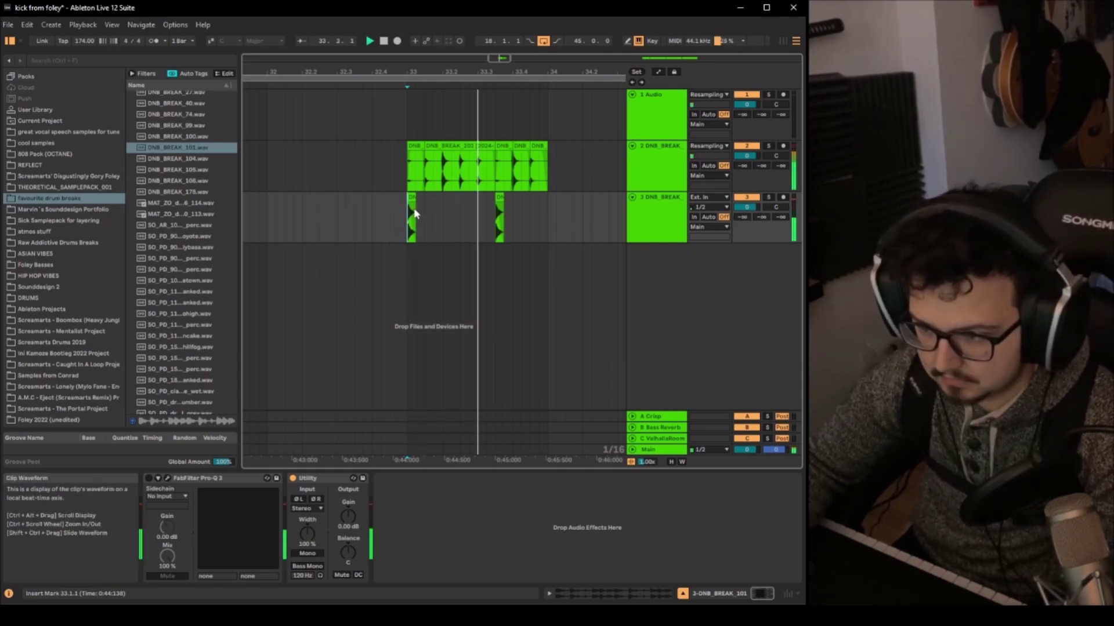
left_click(406, 222)
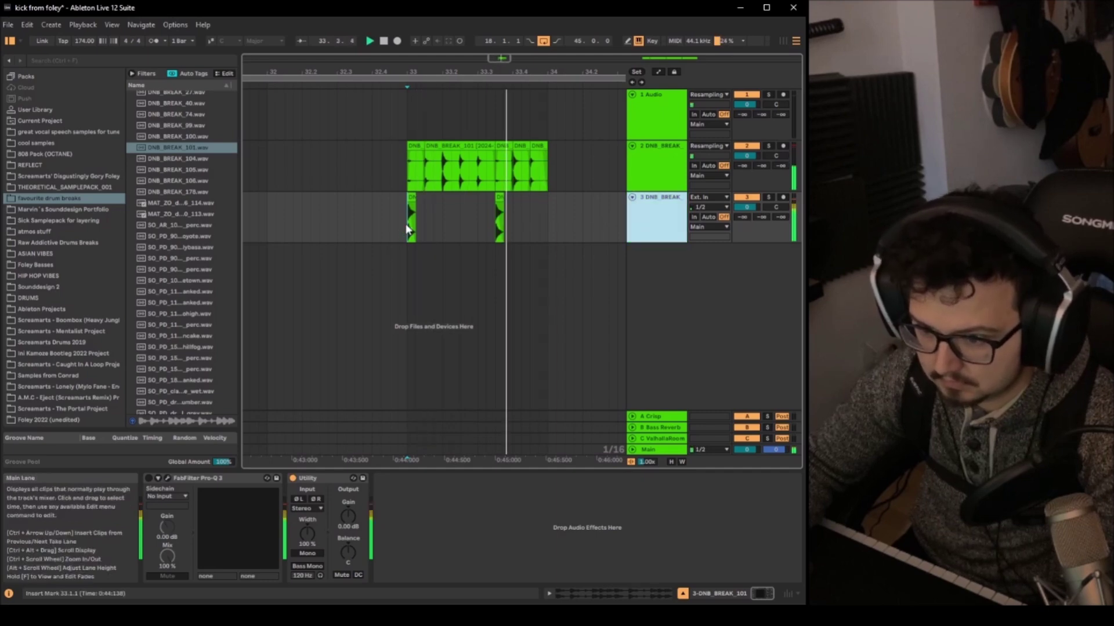
scroll(408, 203, "down", 2, "ctrl")
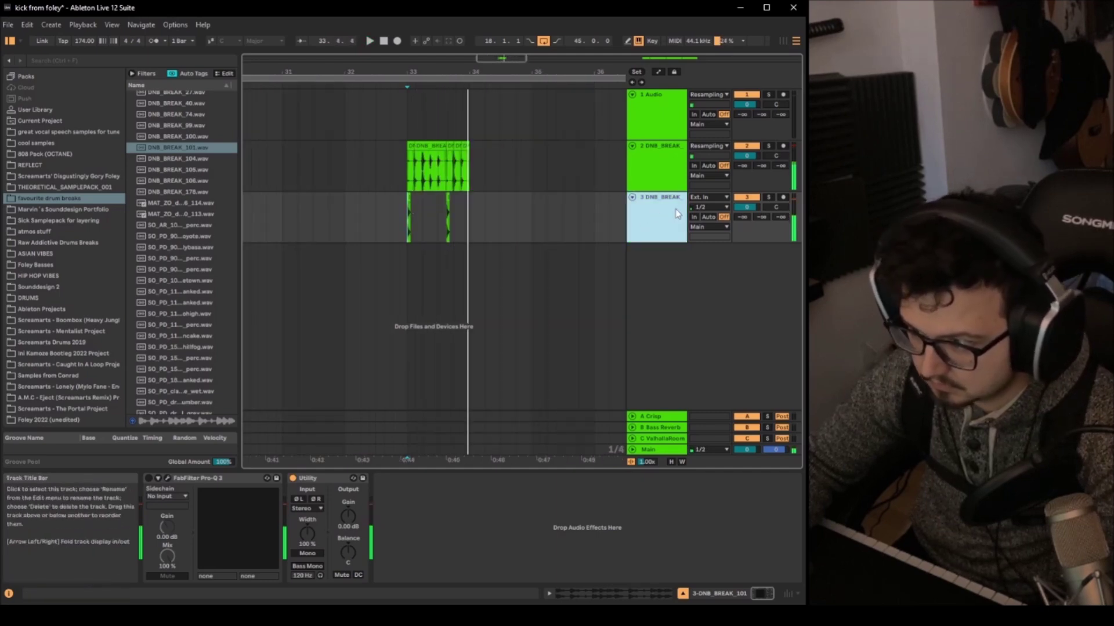
scroll(418, 203, "up", 4, "ctrl")
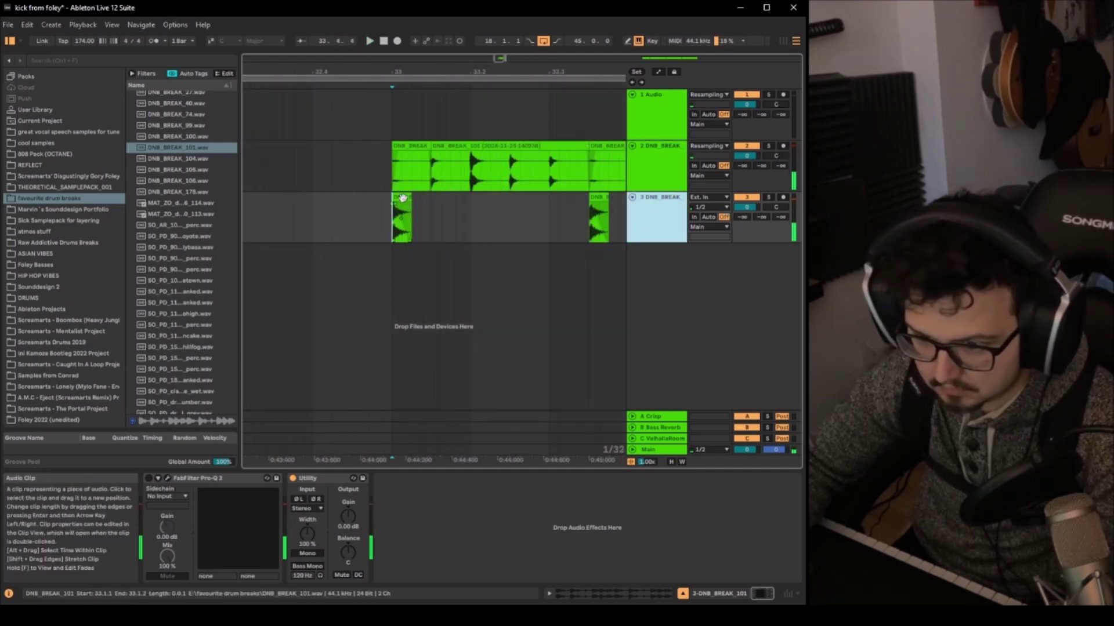
Step: Solo the kick track, transpose its first kick to -6 semitones and extend the clip to 33.1.3
left_click(402, 220)
left_click(767, 200)
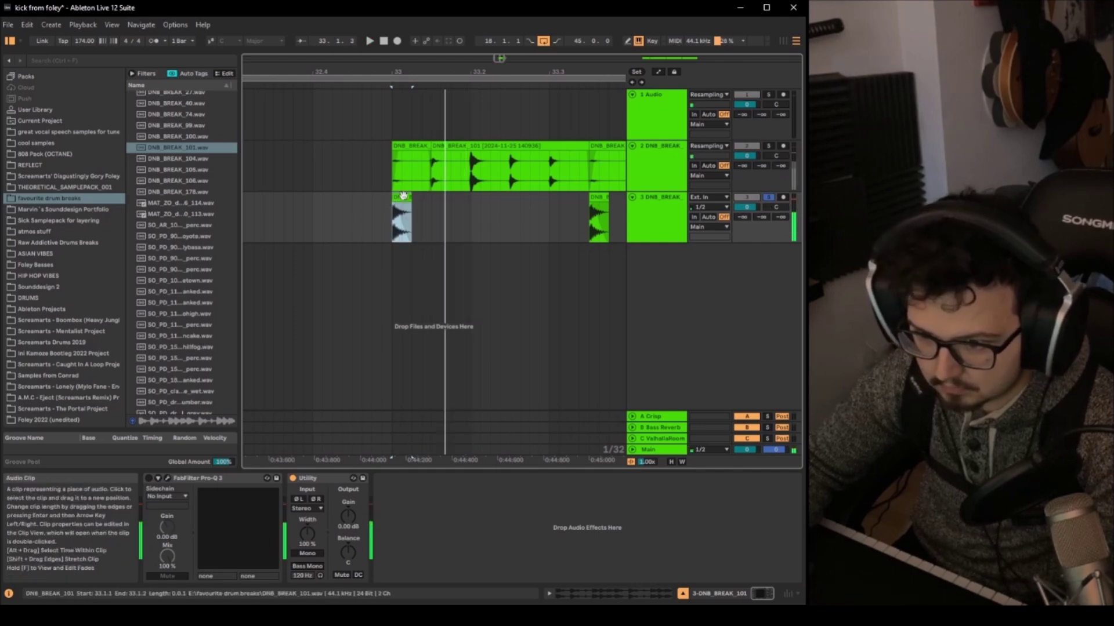
double_click(400, 219)
scroll(224, 496, "down", 3)
scroll(223, 496, "down", 3)
key("space")
left_click_drag(418, 174, 430, 177)
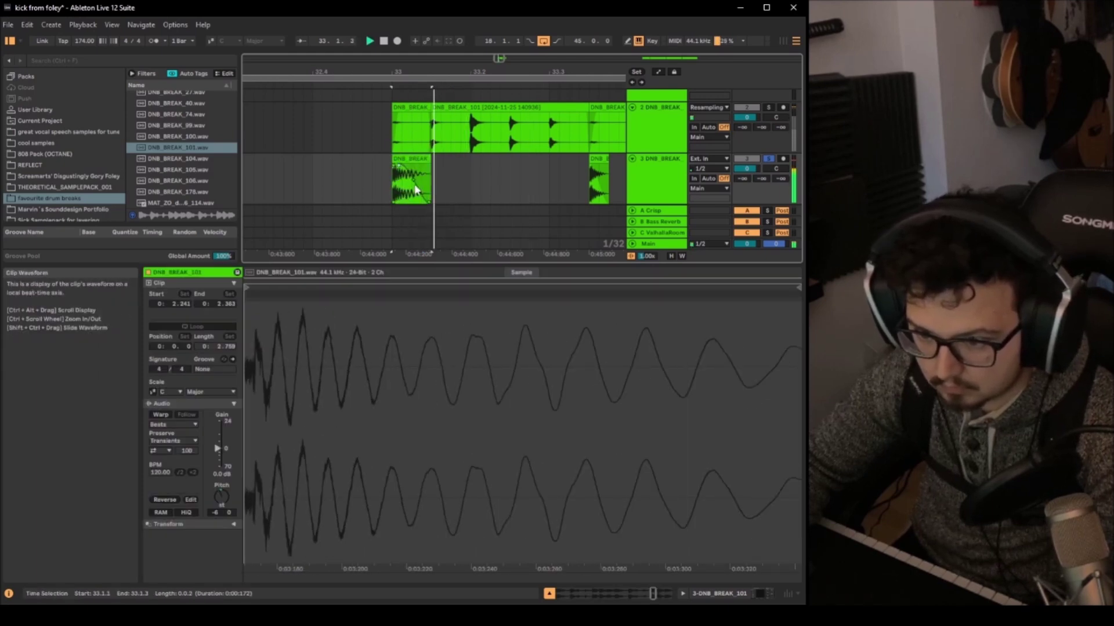
Step: Replace the kick at 33.3.3 with a copy of the transposed kick and play the kick track
scroll(408, 186, "down", 5)
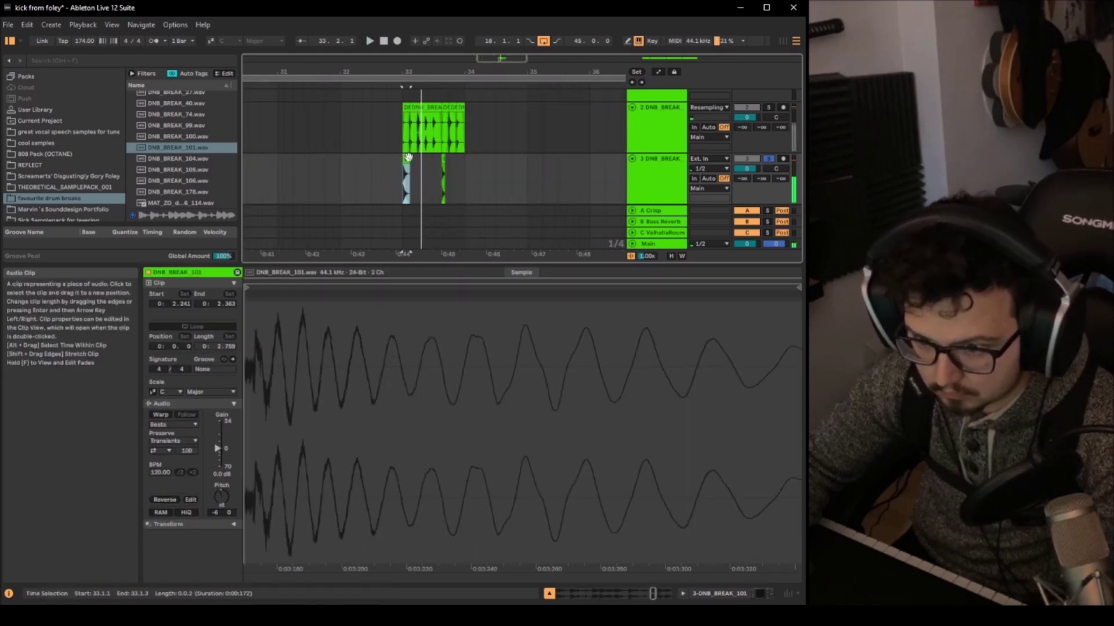
scroll(449, 177, "up", 5)
scroll(430, 174, "down", 5)
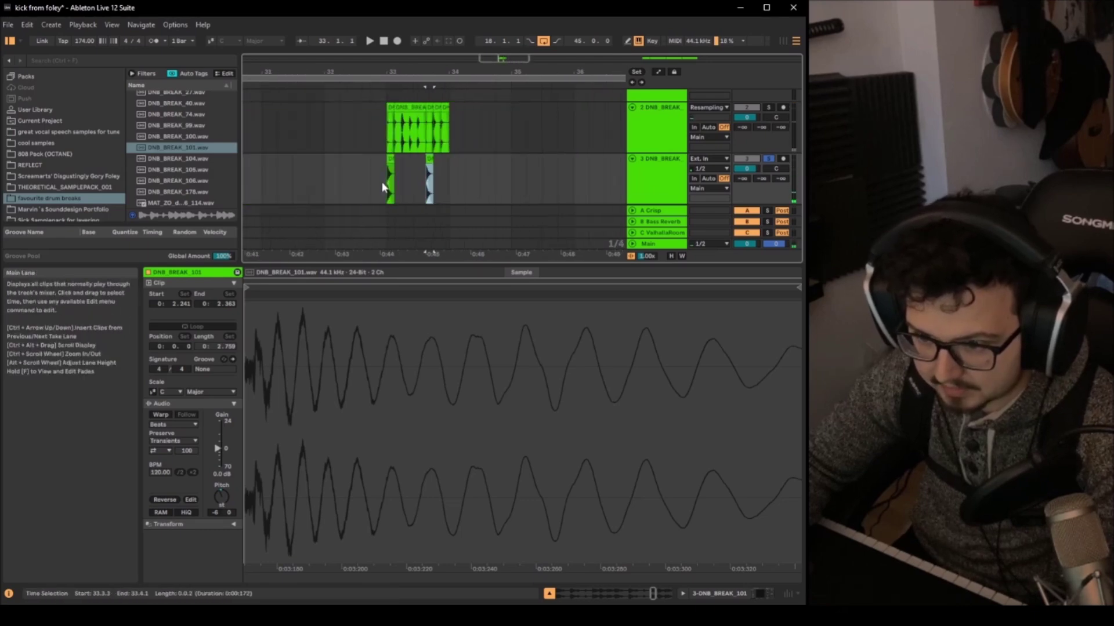
left_click(387, 183)
key("space")
Step: Unsolo the kick track and duplicate the one-bar break and kick pattern on both tracks up to 37.1.1
left_click(768, 158)
double_click(658, 167)
left_click_drag(380, 228, 449, 150)
scroll(448, 156, "down", 6)
key("ctrl+d")
key("ctrl+d")
scroll(417, 179, "up", 4)
Step: Enable Pro-Q 3 on the kick track, remove its low-cut band and play the kicks from 33.1.1 soloed
left_click_drag(415, 216, 529, 208)
left_click(661, 211)
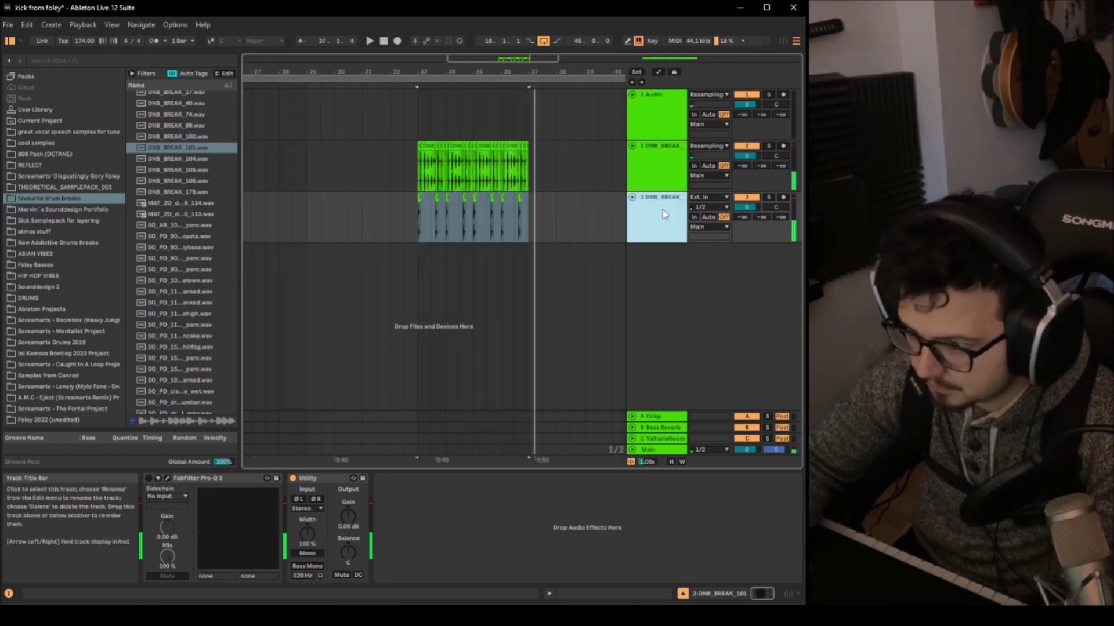
left_click(167, 478)
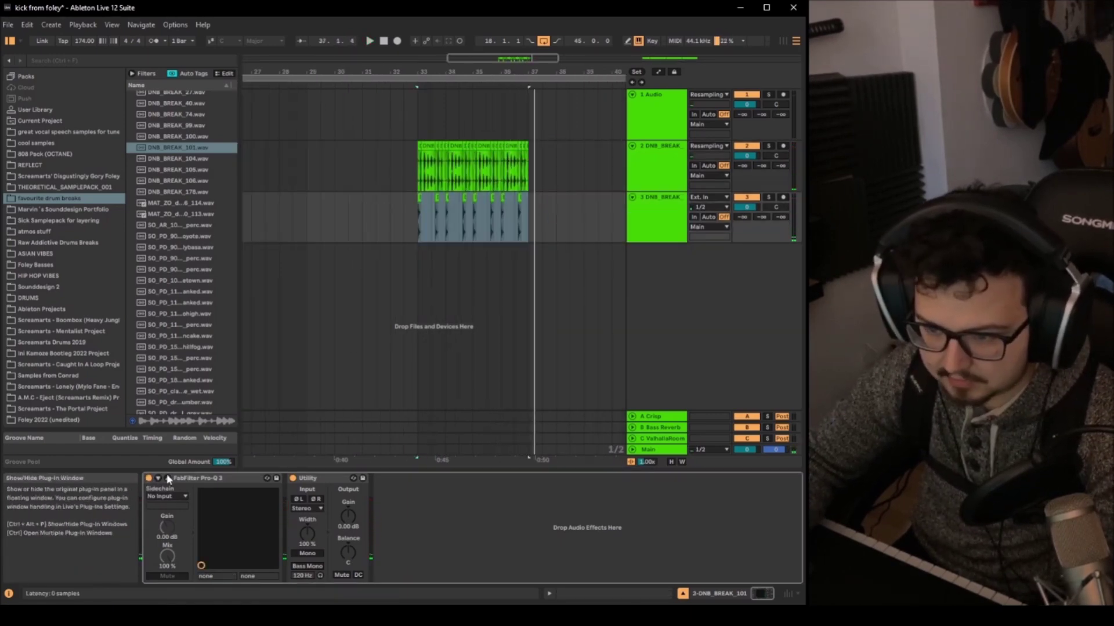
left_click(145, 159)
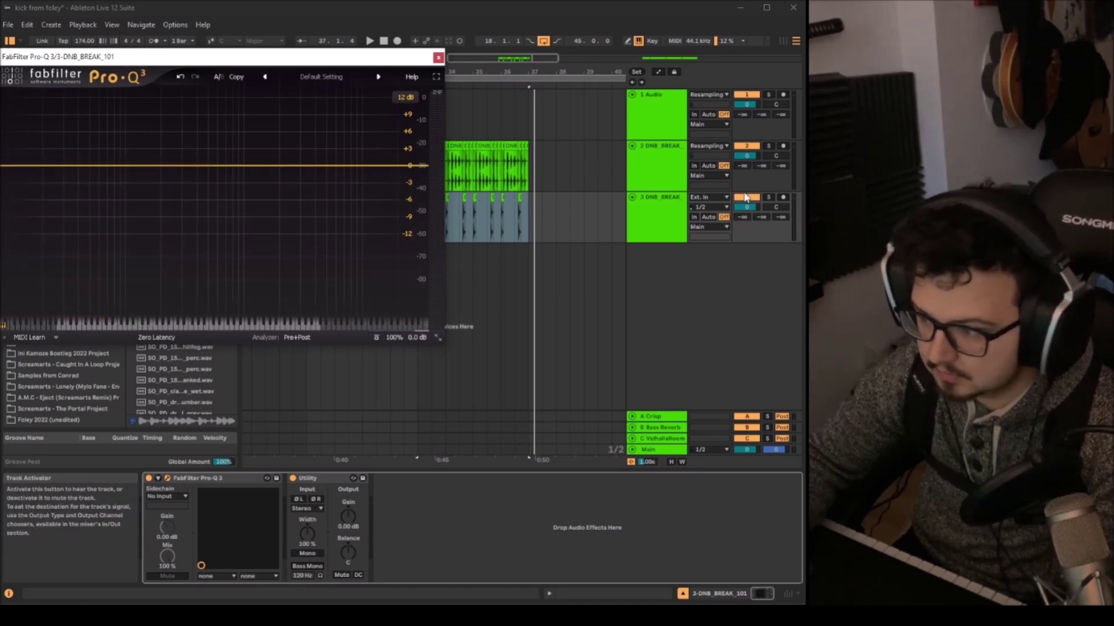
left_click(768, 197)
key("space")
Step: Add a high-cut band to the kick track's Pro-Q 3, choose a different slope and fine-tune its cutoff
left_click_drag(425, 179, 161, 170)
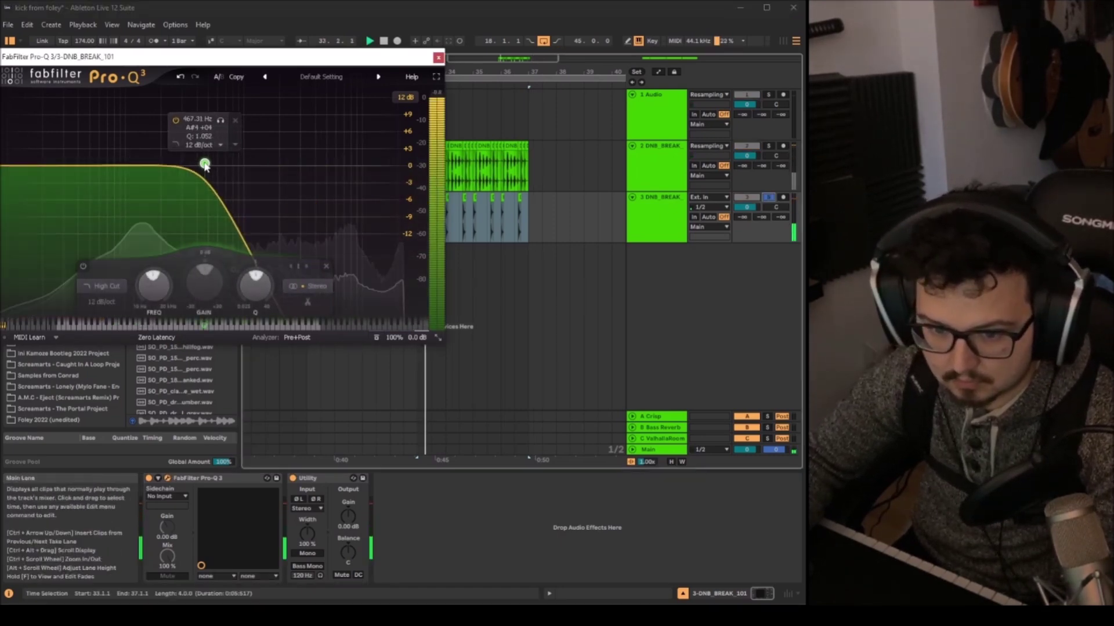
left_click(65, 301)
left_click(74, 378)
left_click_drag(161, 170, 170, 179)
left_click(438, 58)
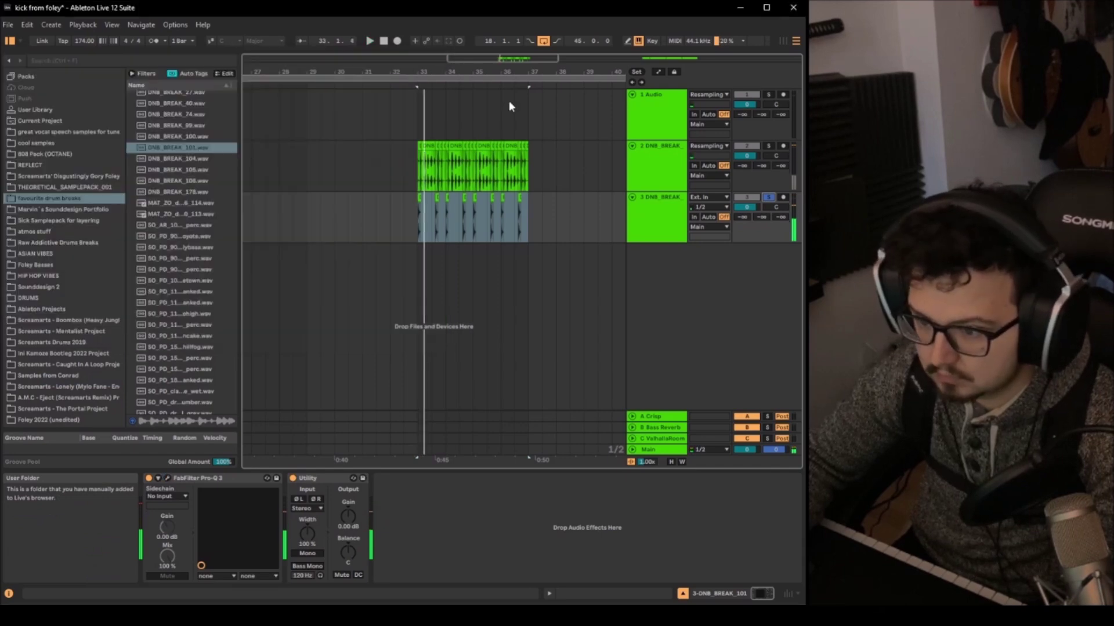
Step: Duplicate the kick track and delete every kick after the first one on the copy
key("ctrl+d")
left_click_drag(556, 270, 444, 272)
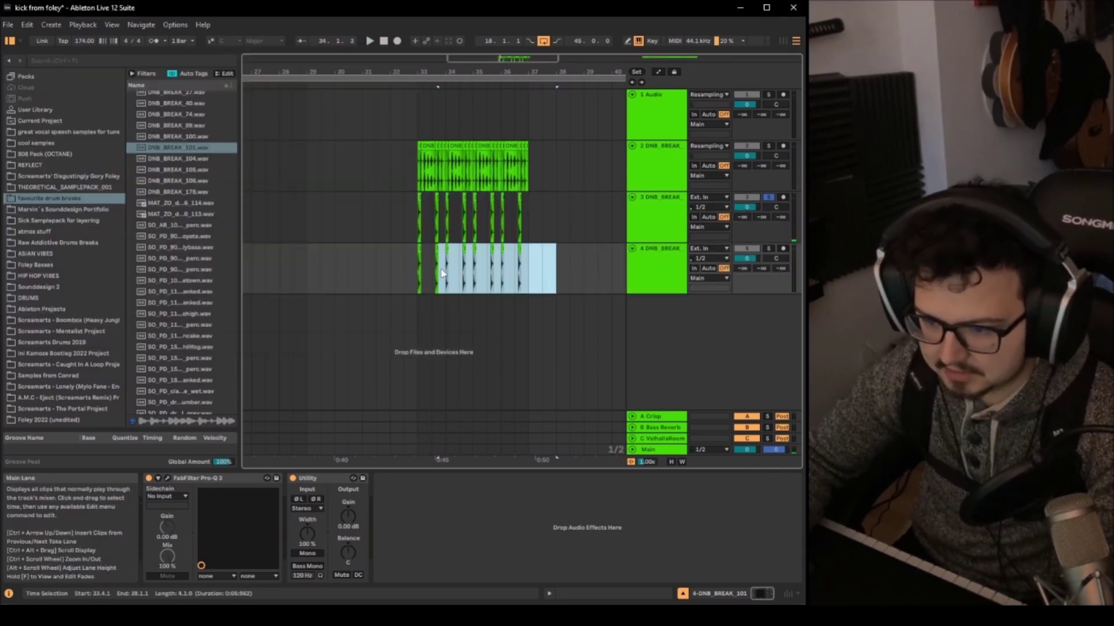
key("Delete")
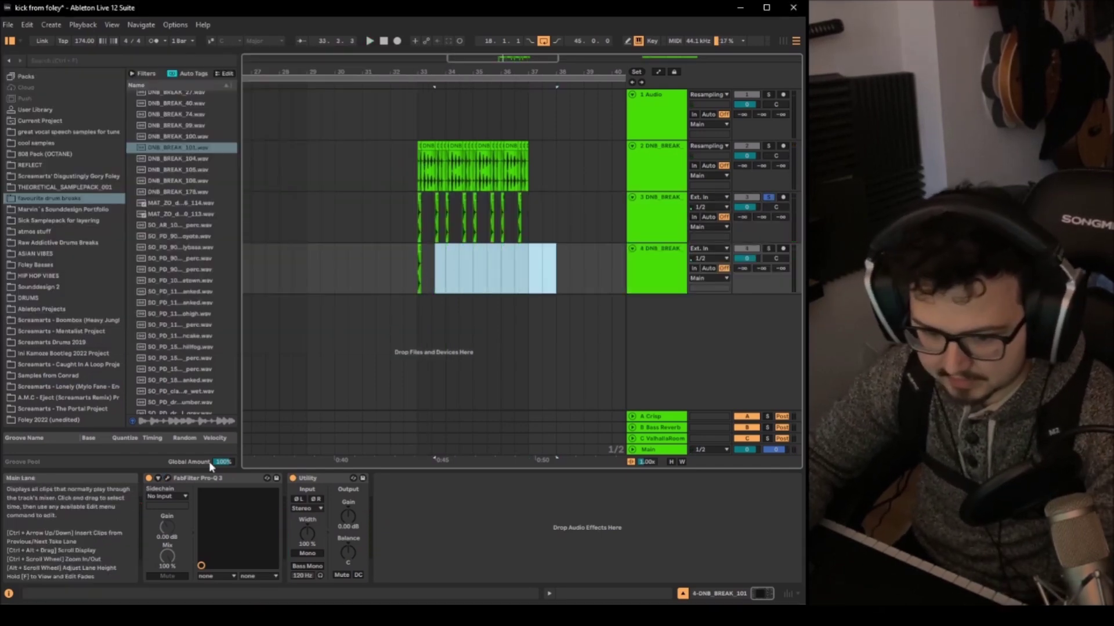
Step: Bypass Pro-Q 3 on the duplicated track, extend its clip to just past 33.3.1 and play it soloed
left_click(148, 478)
scroll(419, 249, "up", 8)
left_click(420, 258)
left_click_drag(505, 248, 615, 246)
scroll(430, 264, "down", 6)
left_click(768, 249)
key("space")
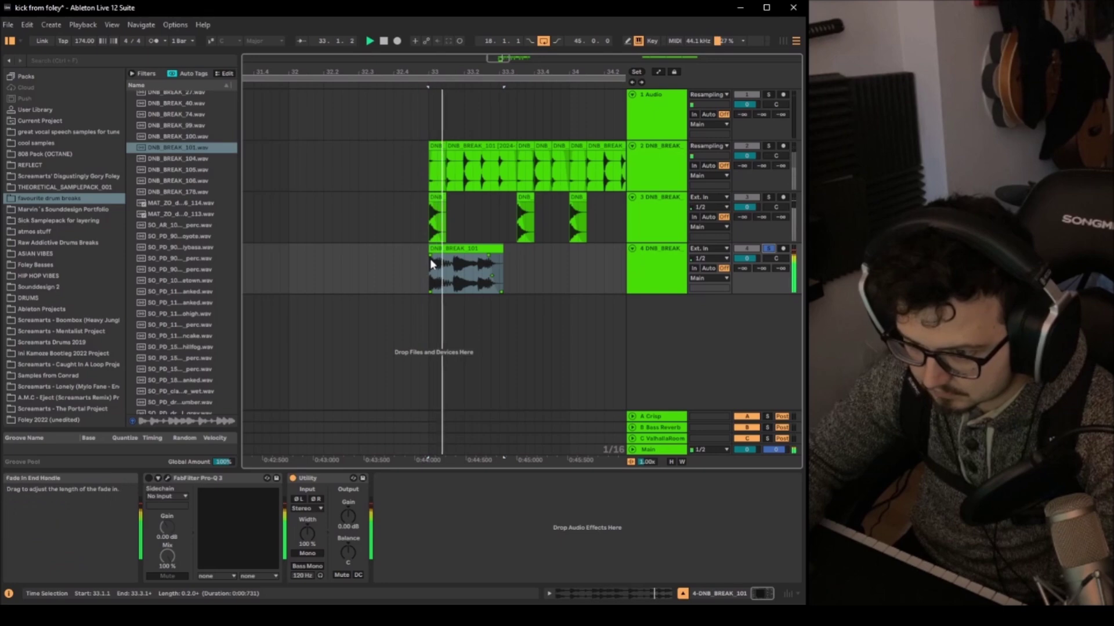
Step: Listen to the extended clip on track 4 and set its transposition to 0 semitones
key("space")
left_click(429, 255)
key("space")
key("space")
double_click(471, 249)
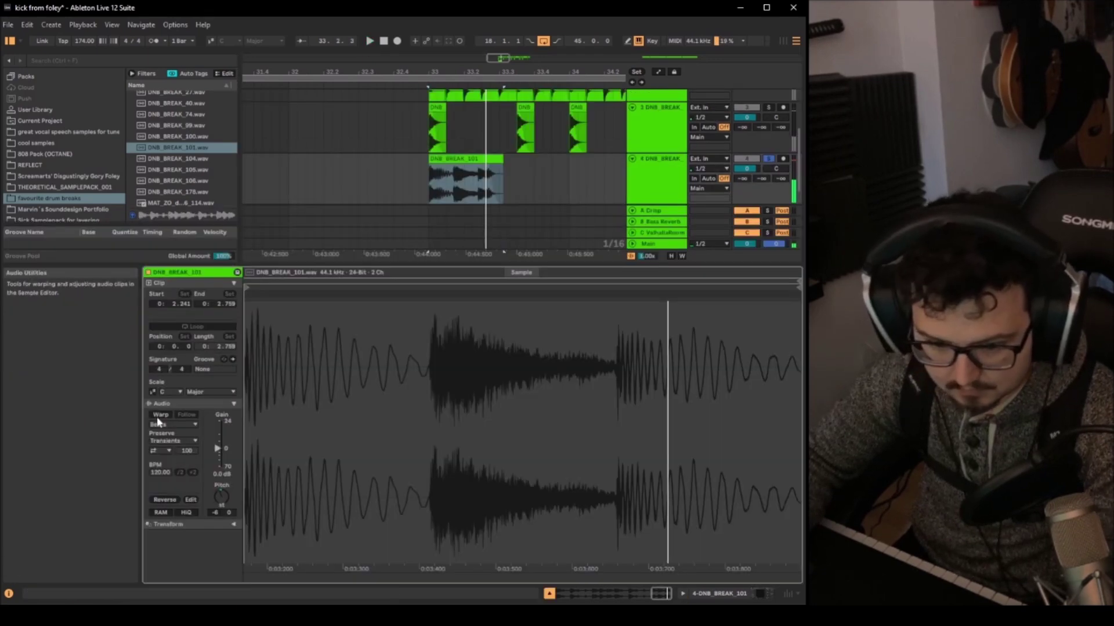
left_click_drag(229, 513, 230, 493)
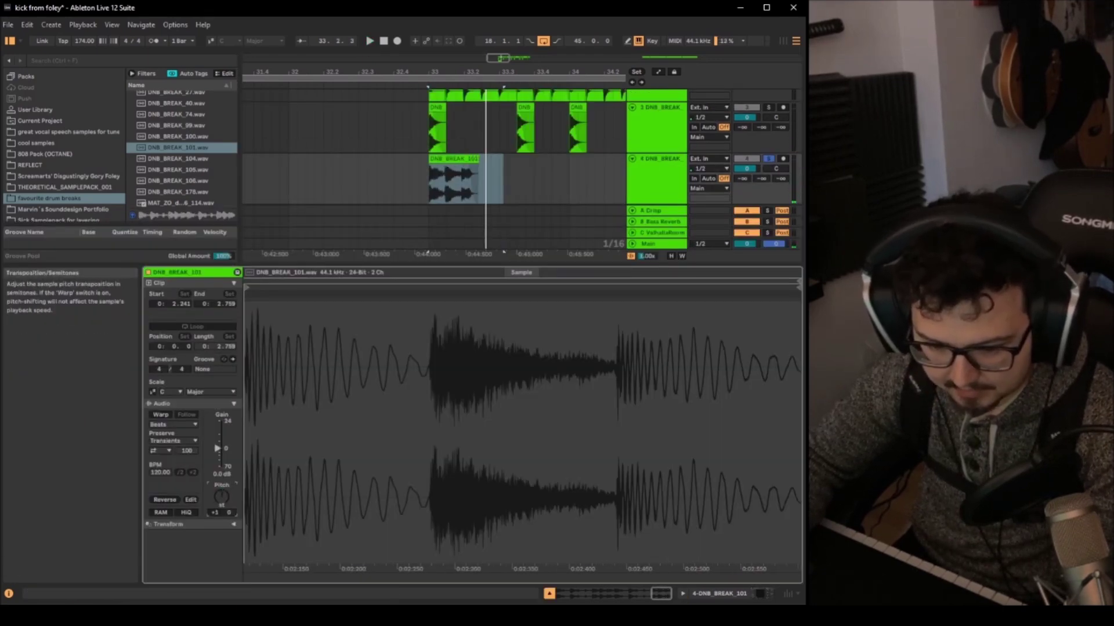
key("shift+Tab")
key("space")
Step: Trim the clip on track 4 to the kick's initial transient, about 22 ms long, and play it repeatedly
left_click_drag(481, 249, 416, 250)
key("space")
scroll(436, 250, "up", 4)
key("space")
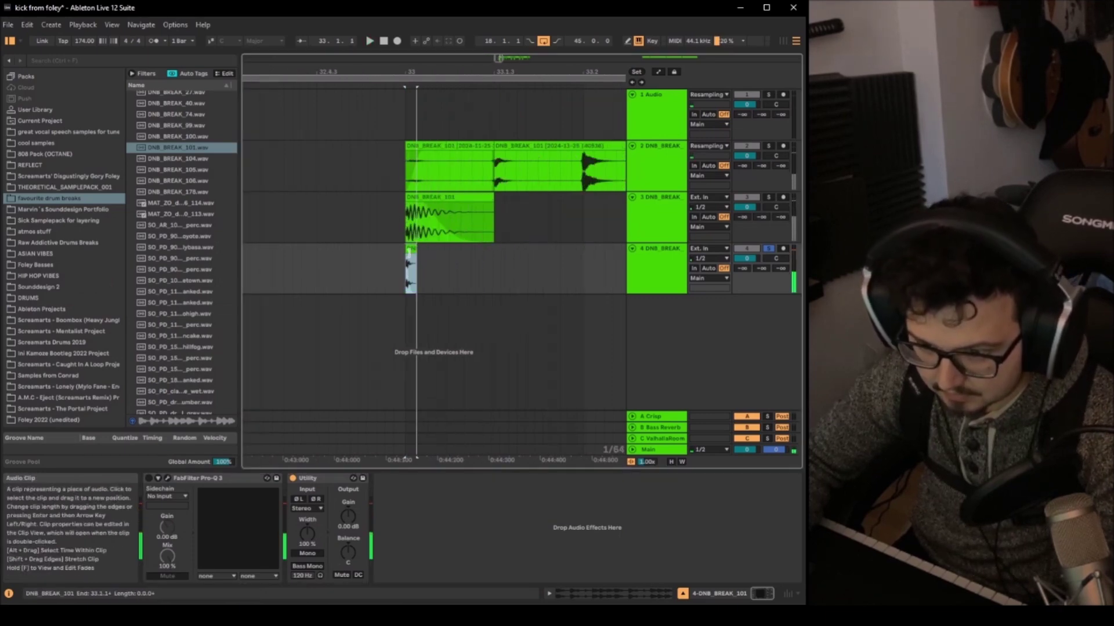
key("space")
key("space")
key("space")
key("space")
Step: Try to adjust the fade-out on the short transient clip and listen to it
scroll(406, 256, "up", 5)
key("space")
left_click(406, 252)
scroll(406, 251, "down", 3)
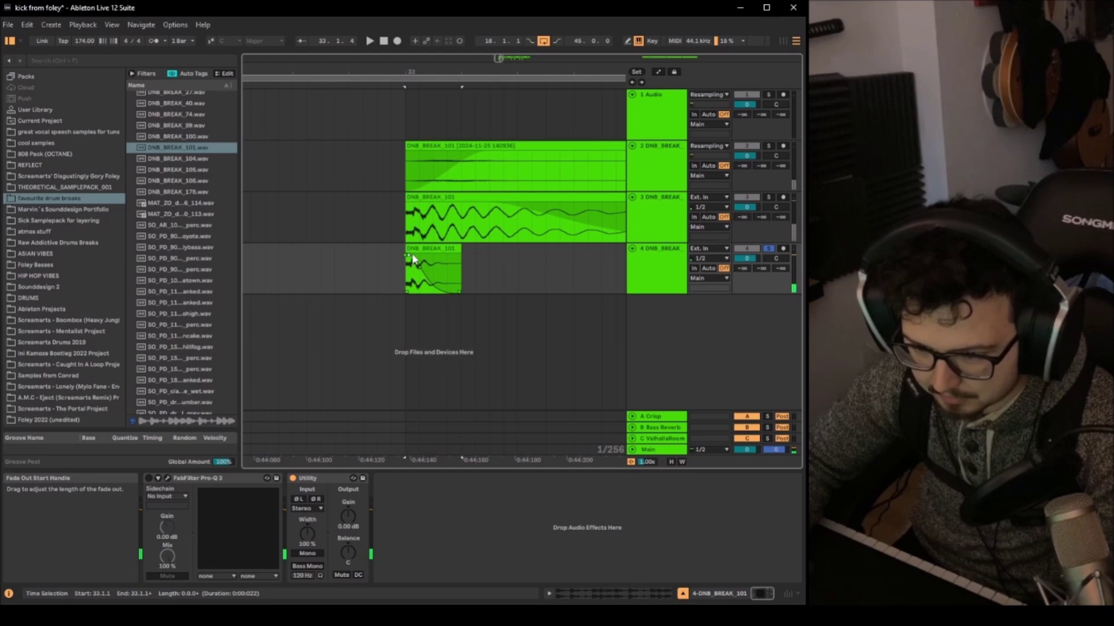
left_click_drag(434, 273, 419, 281)
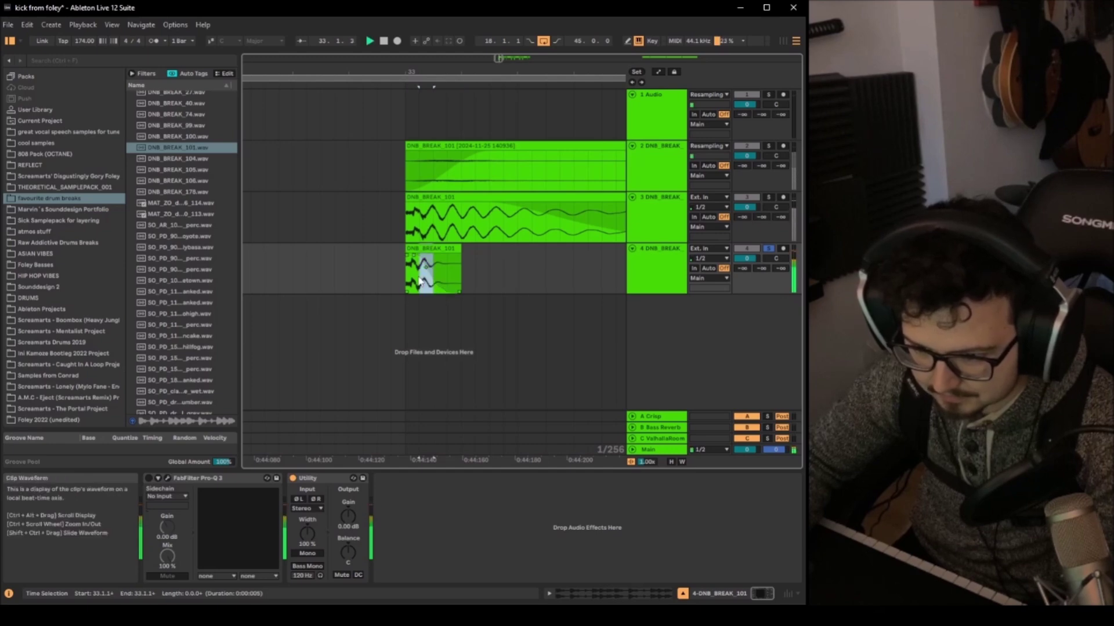
left_click(410, 249)
key("space")
Step: Shorten the transient clip to about 11 ms and play it several times
scroll(411, 253, "down", 3)
scroll(432, 253, "up", 6)
left_click_drag(433, 253, 374, 256)
key("space")
key("space")
key("space")
scroll(374, 255, "down", 4)
key("space")
key("space")
Step: Raise the transient clip's gain and play it
double_click(365, 248)
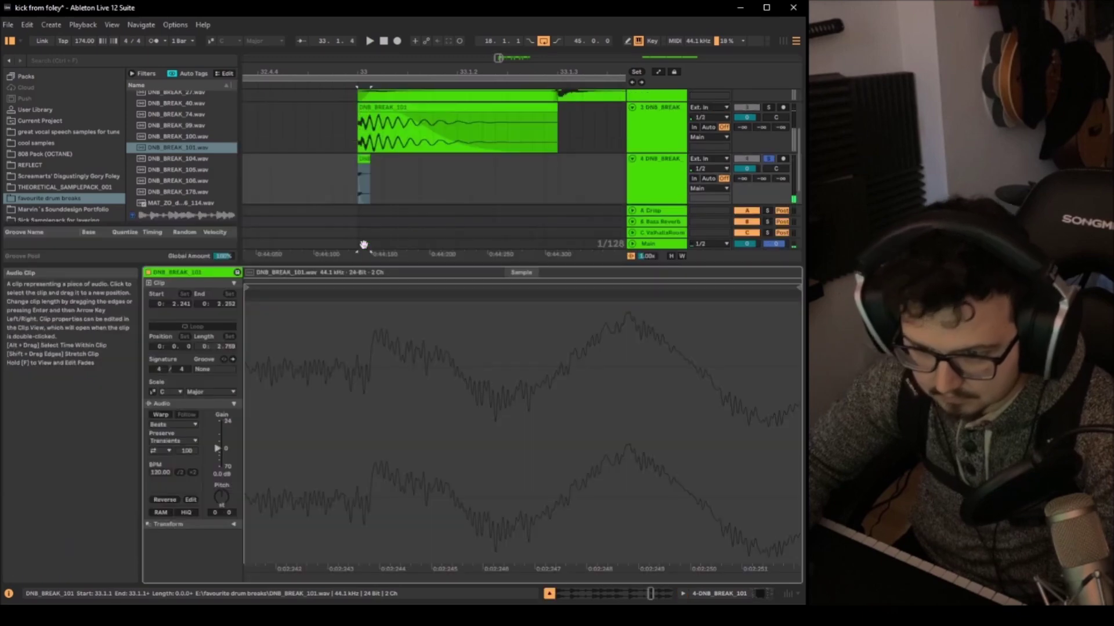
left_click_drag(217, 448, 217, 430)
key("shift+Tab")
key("space")
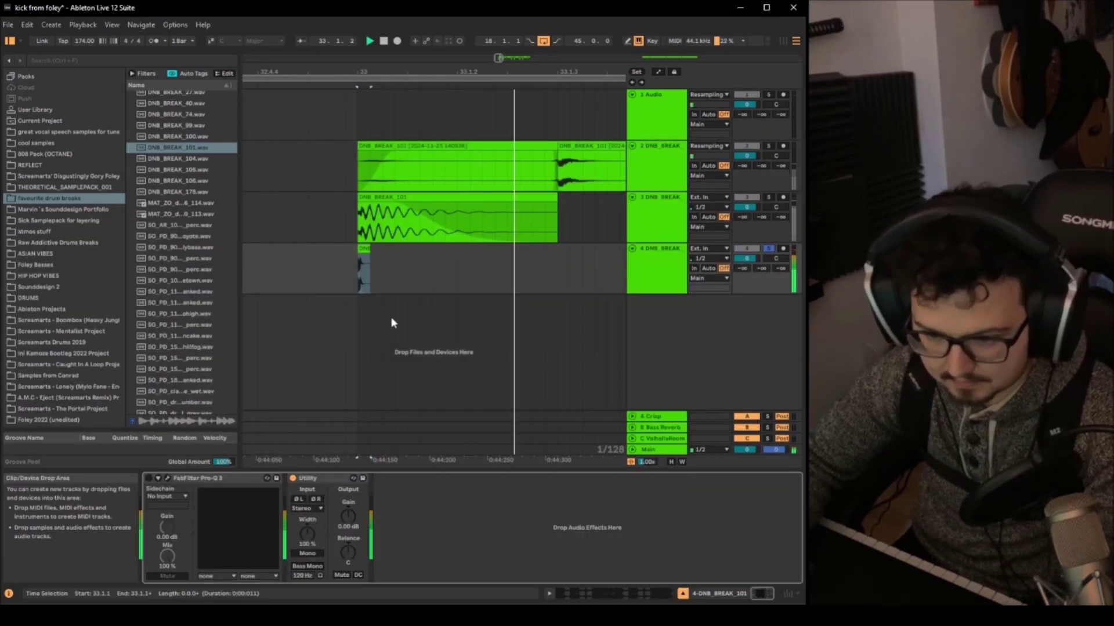
Step: Switch the transient track's Utility to mono, and freeze and flatten track 4
key("space")
key("space")
left_click(298, 554)
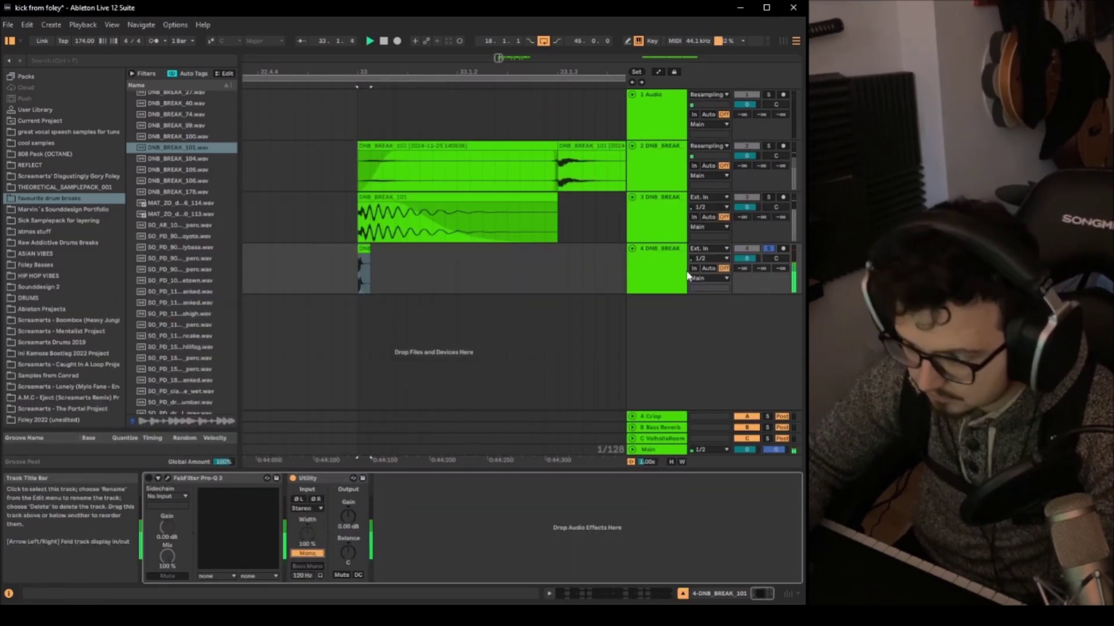
right_click(670, 266)
left_click(702, 343)
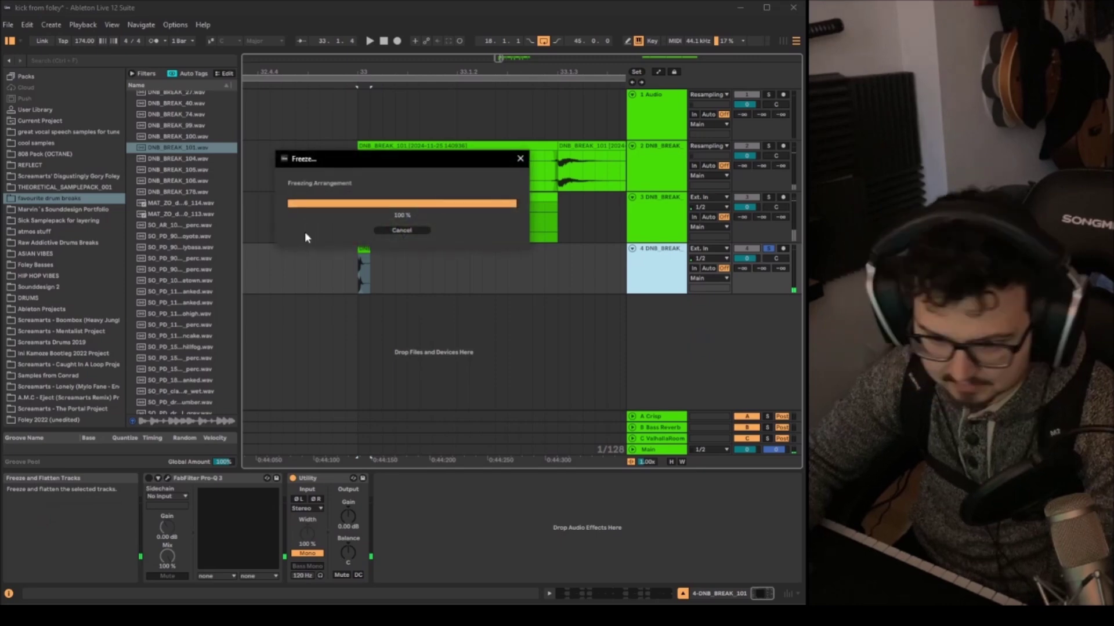
Step: Trim the flattened transient clip on track 4 to about 5 ms and play it on its own
scroll(357, 262, "up", 4)
scroll(356, 262, "up", 2)
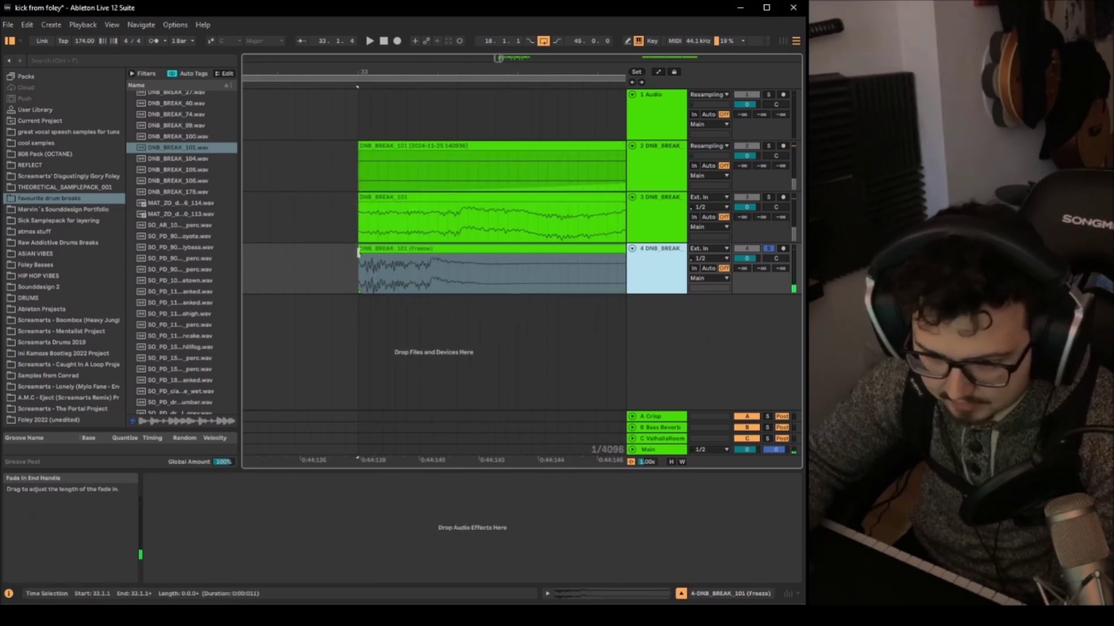
scroll(366, 251, "down", 4)
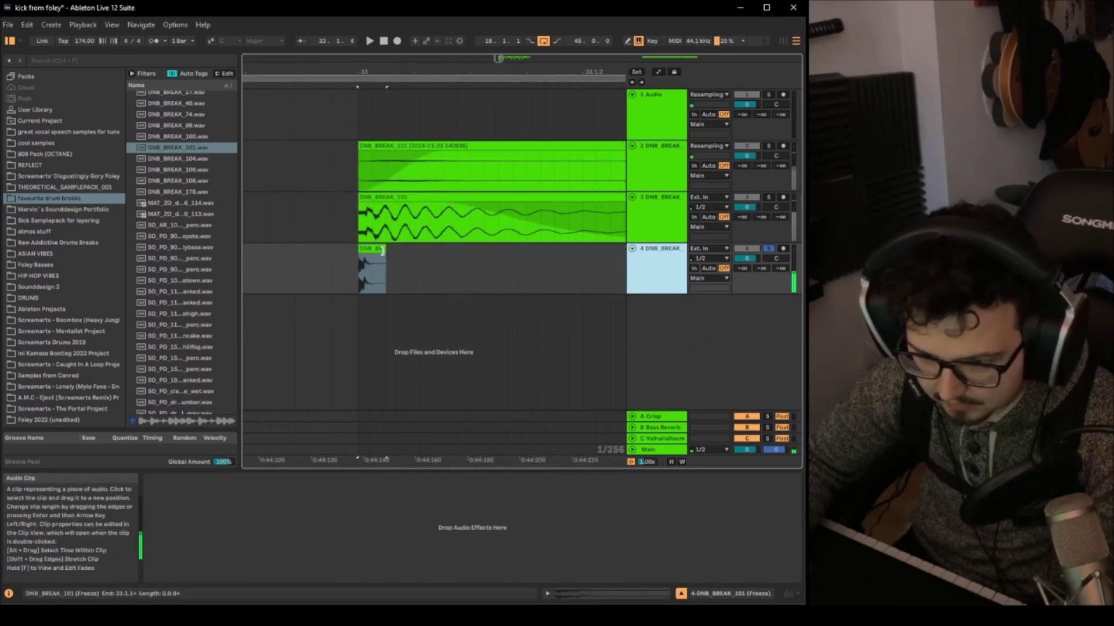
left_click_drag(383, 250, 371, 250)
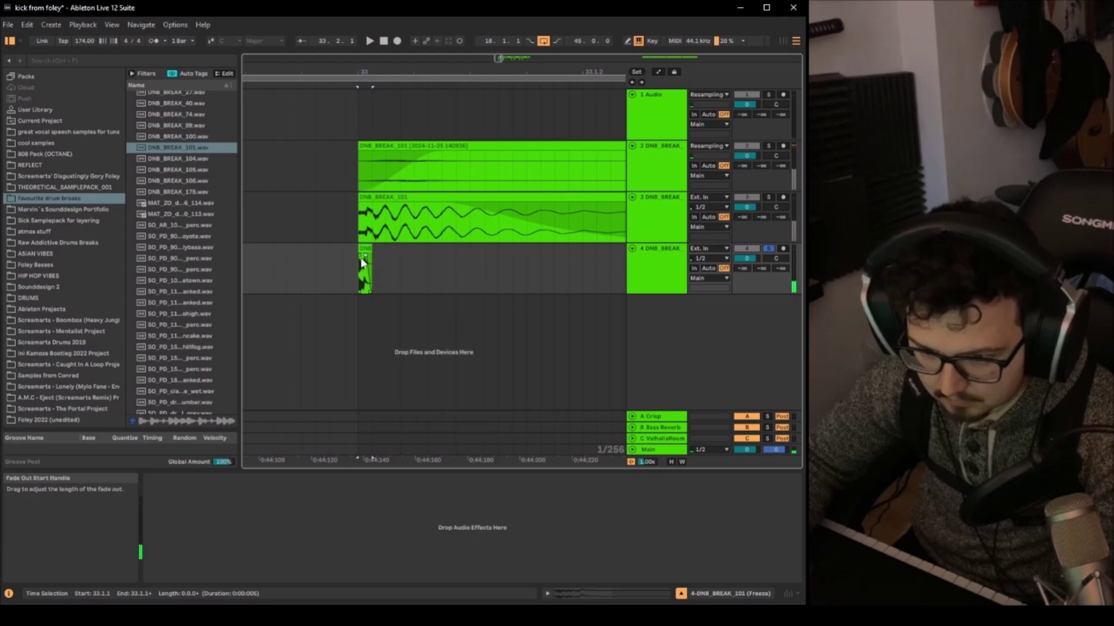
scroll(366, 251, "down", 3)
key("space")
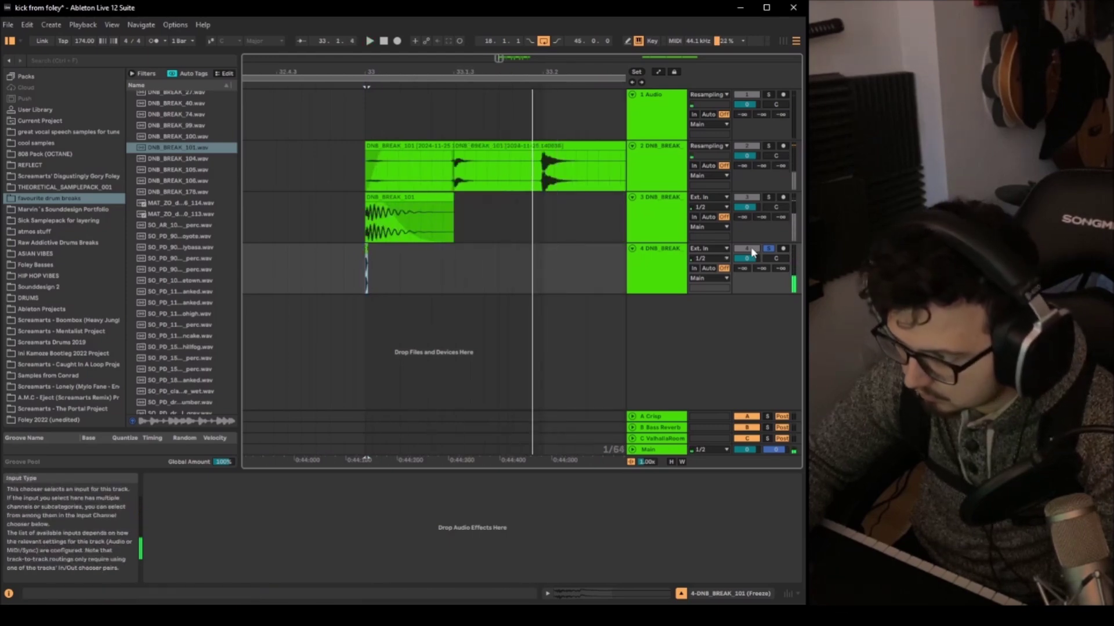
Step: Play the shortened transient together with the other layers, with track 4 unsoloed
scroll(365, 247, "down", 3)
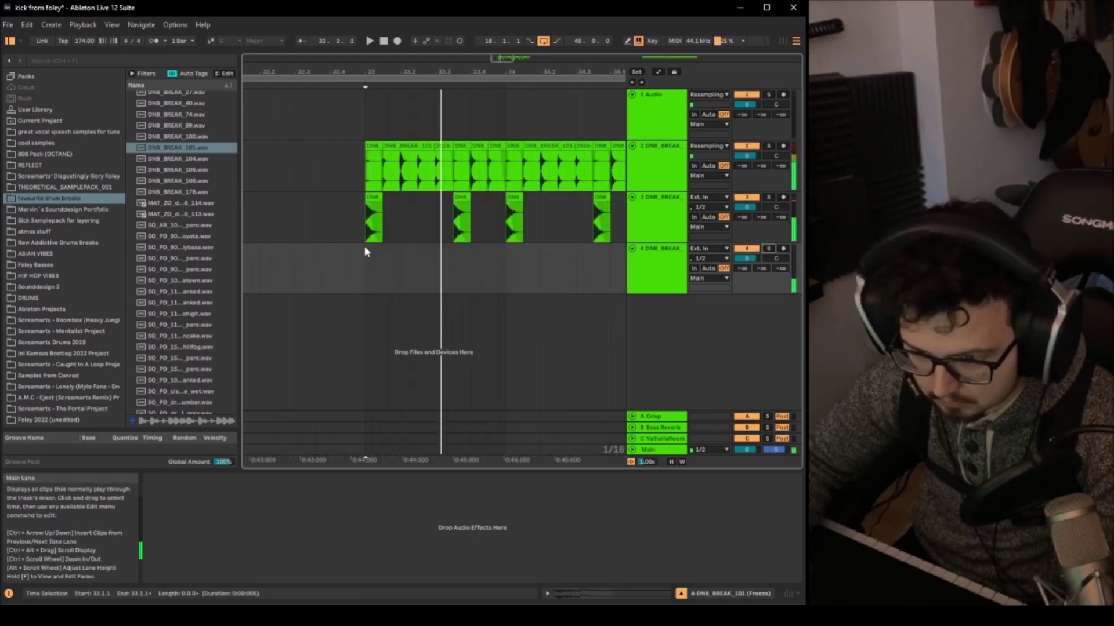
scroll(364, 246, "up", 3)
scroll(365, 246, "up", 3)
key("space")
scroll(372, 232, "down", 2)
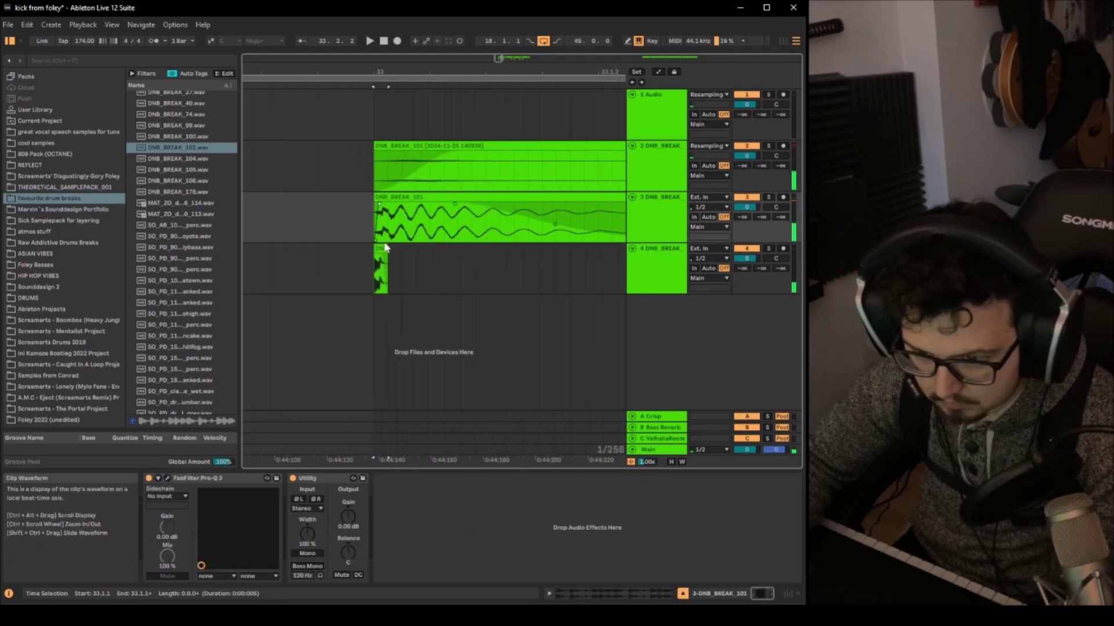
key("space")
Step: Turn off warping for the transient clip, transpose it down 3 semitones and play it
double_click(382, 256)
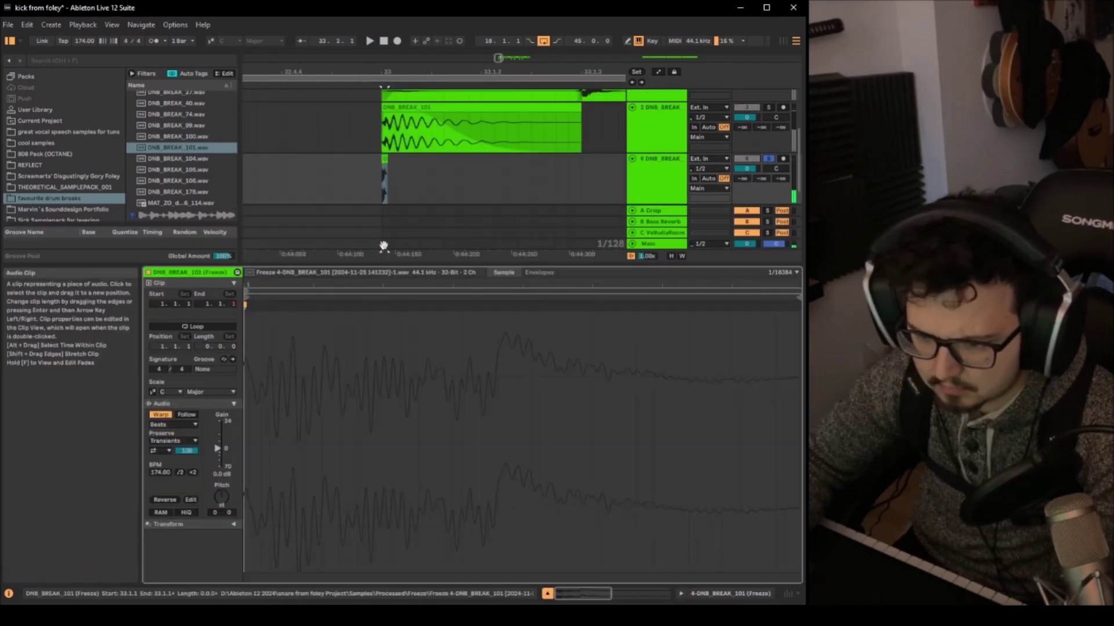
left_click_drag(224, 503, 223, 510)
left_click(160, 415)
key("space")
key("space")
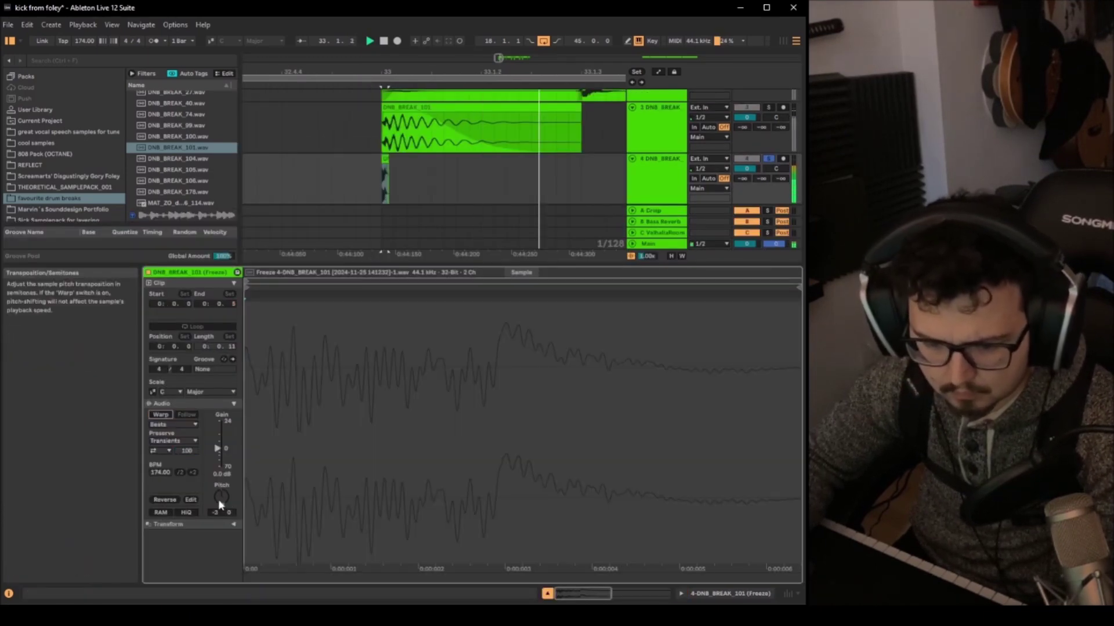
key("shift+Tab")
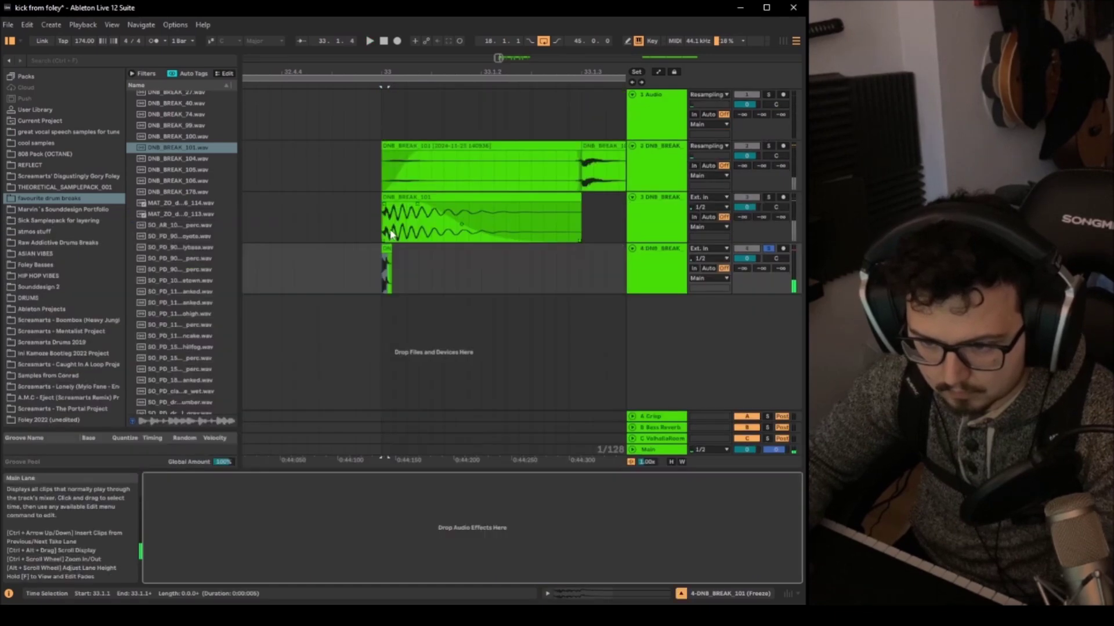
Step: Trim the end of the pitched-down transient clip to about 6 ms
key("plus")
key("plus")
key("plus")
left_click_drag(432, 251, 426, 250)
Step: Unsolo track 4 and play the full layered break from bar 33
scroll(386, 251, "down", 10)
left_click(768, 248)
key("space")
key("space")
scroll(452, 268, "down", 2)
left_click(448, 266)
scroll(445, 255, "up", 2)
key("space")
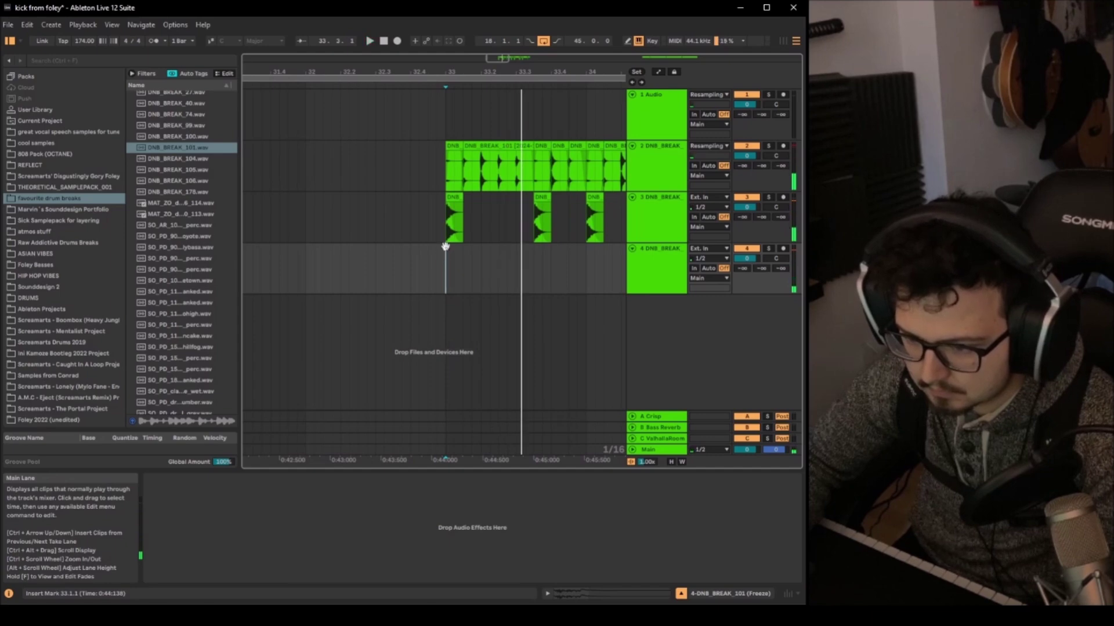
Step: Copy the transient clip to the kick at 33.3.3 on track 4 and play the break from bar 33
scroll(532, 247, "up", 5)
left_click(536, 210)
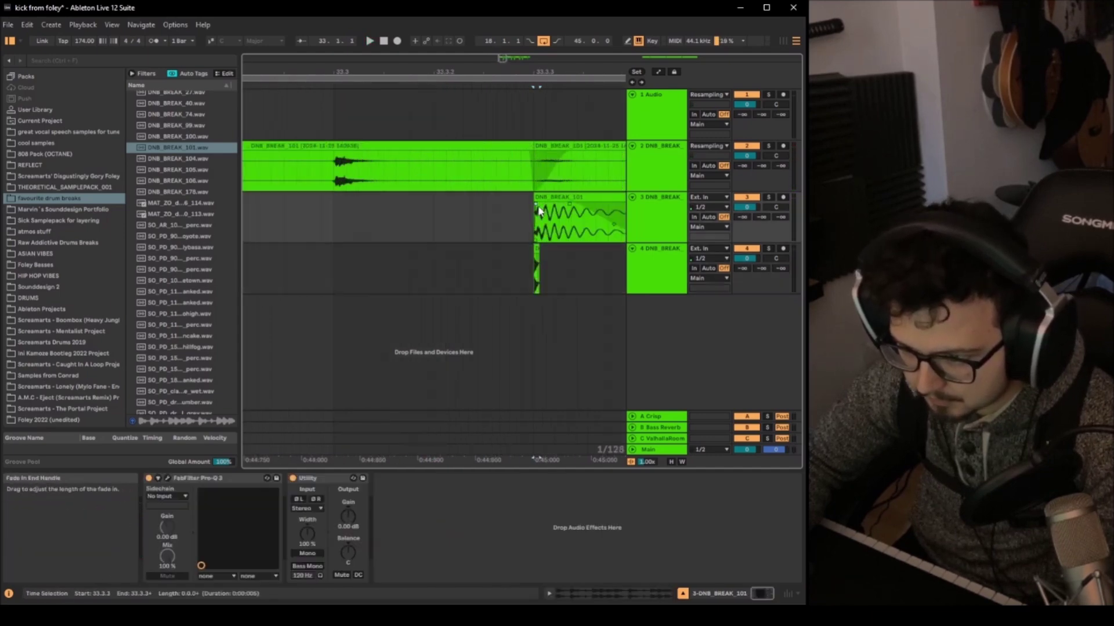
scroll(537, 215, "down", 5)
scroll(442, 211, "up", 3)
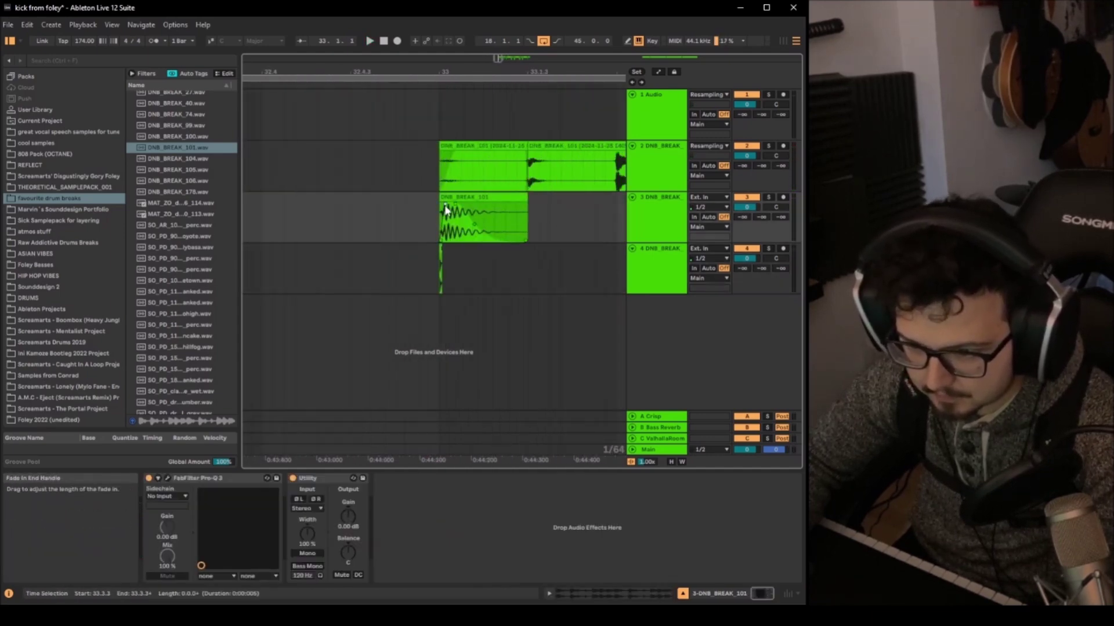
left_click(435, 274)
key("space")
scroll(435, 275, "down", 5)
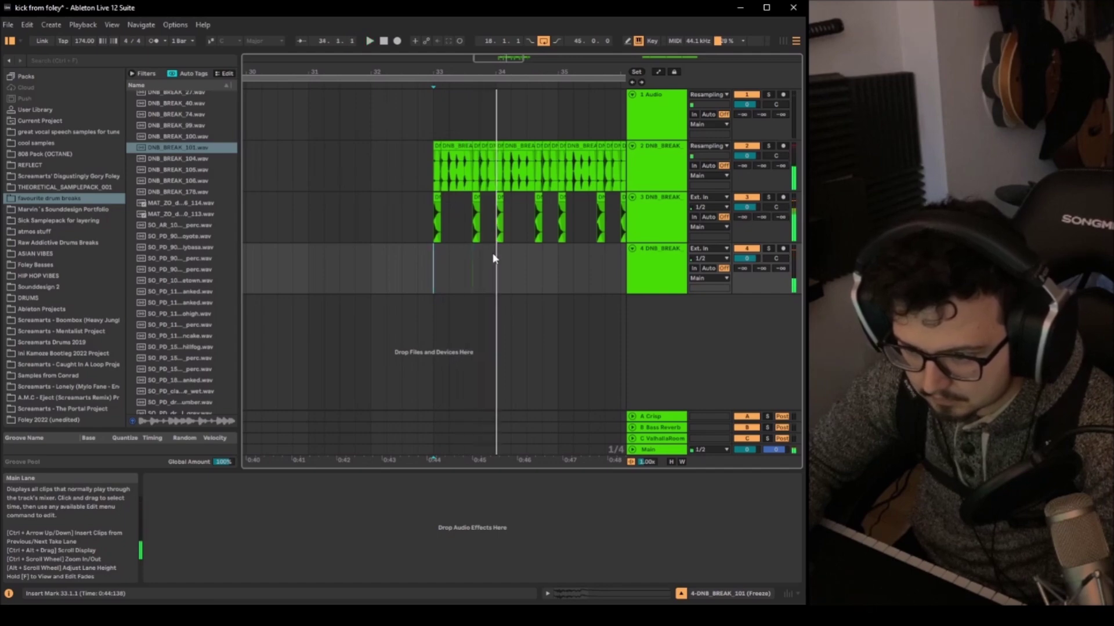
key("space")
Step: Duplicate bar 33 of the low kick and transient layers three times, filling both tracks up to bar 37
left_click_drag(495, 256, 426, 210)
key("ctrl+d")
scroll(442, 228, "down", 4)
key("ctrl+d")
key("ctrl+d")
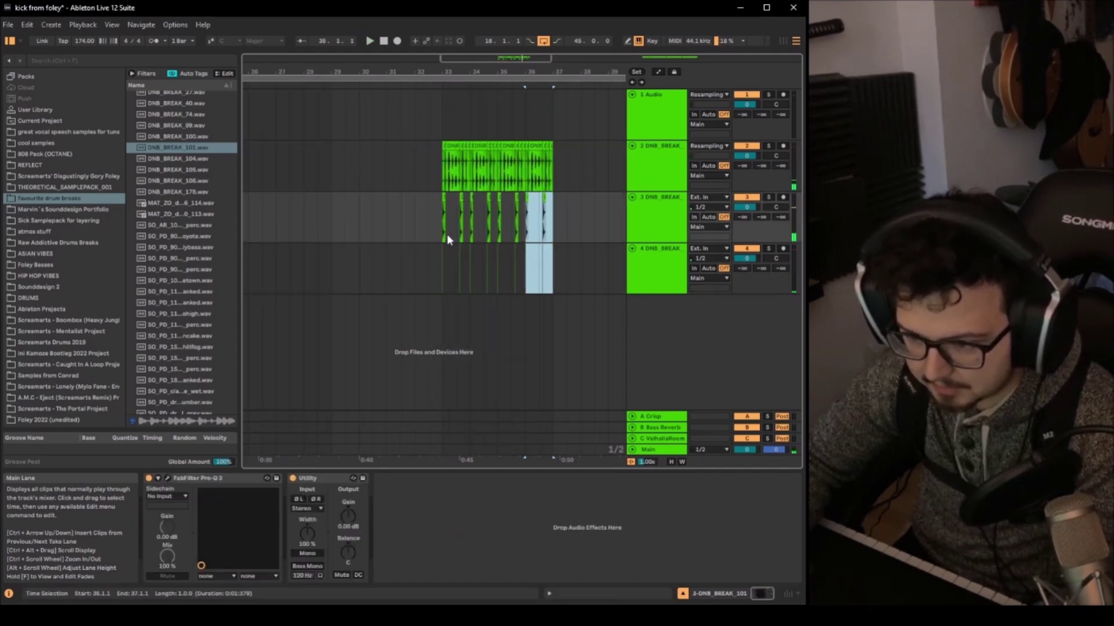
Step: Group the low kick and transient tracks together
left_click(654, 251)
left_click(671, 220, "shift")
key("ctrl+g")
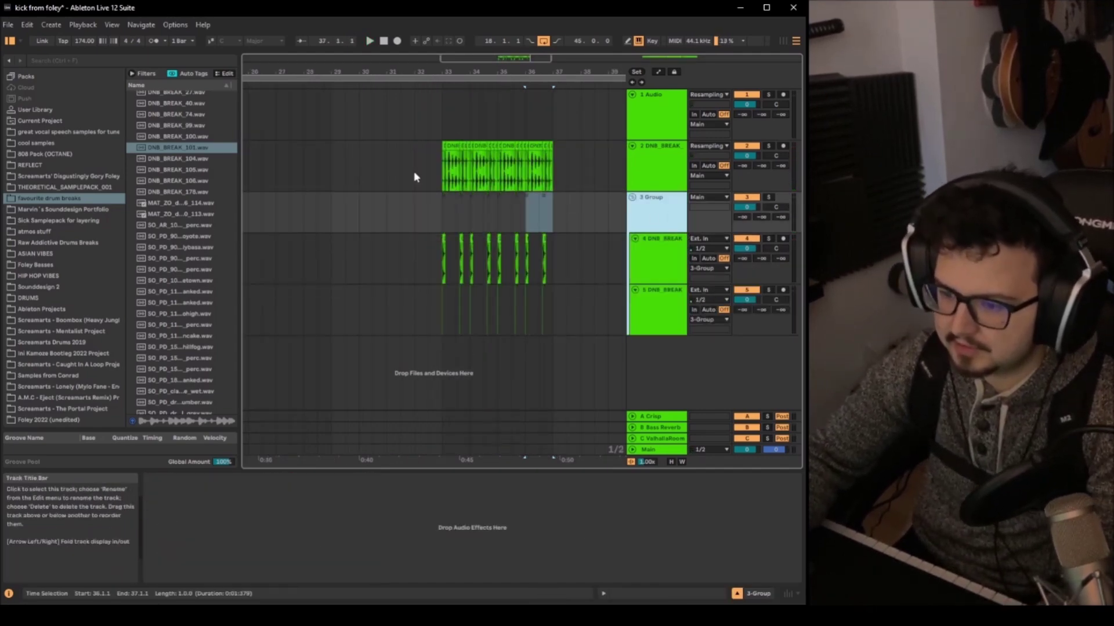
Step: Search the audio effects for "glue" and add the Glue Compressor to the kick group
left_click(166, 59)
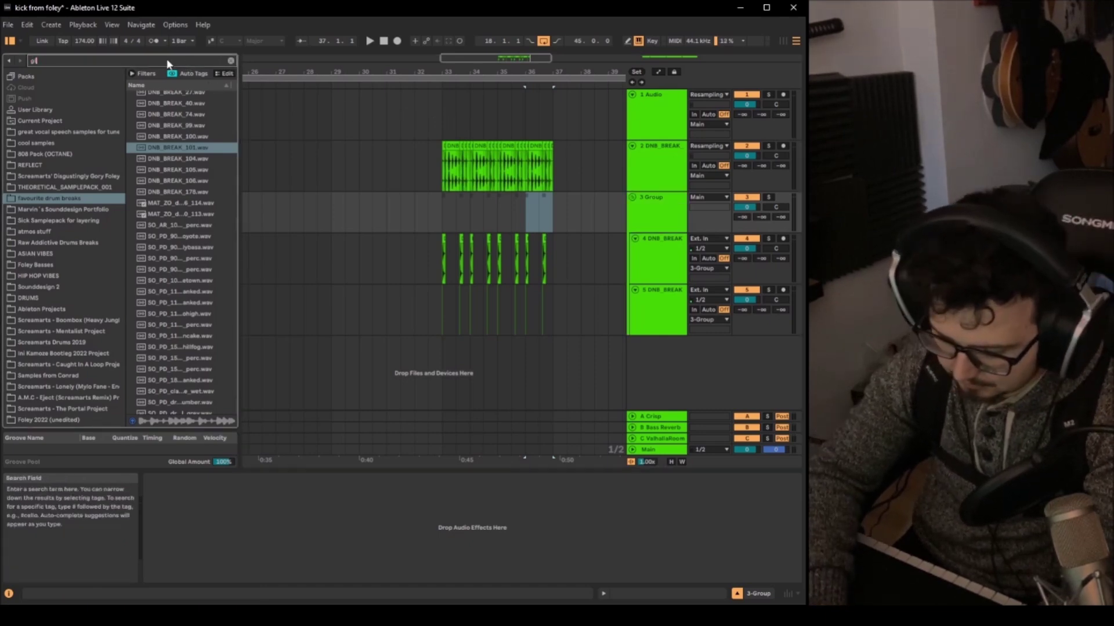
type("glue")
scroll(50, 148, "up", 2)
scroll(50, 145, "up", 5)
left_click(46, 153)
double_click(174, 174)
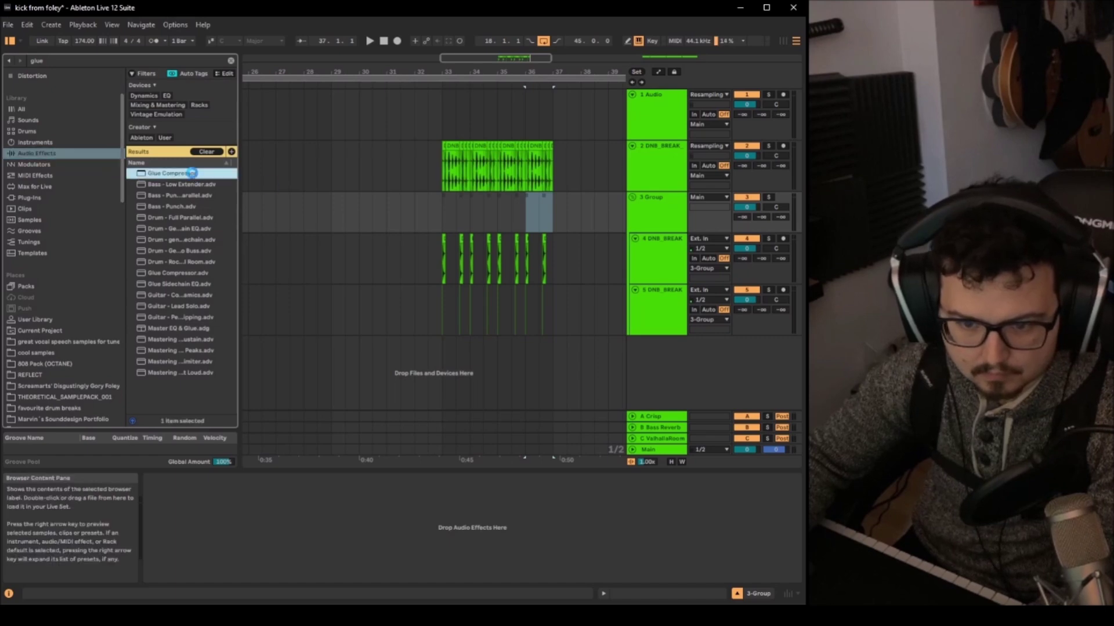
Step: Listen to the kick group soloed, lower the transient track's volume to -7.1 dB and unsolo the group
key("space")
left_click(768, 198)
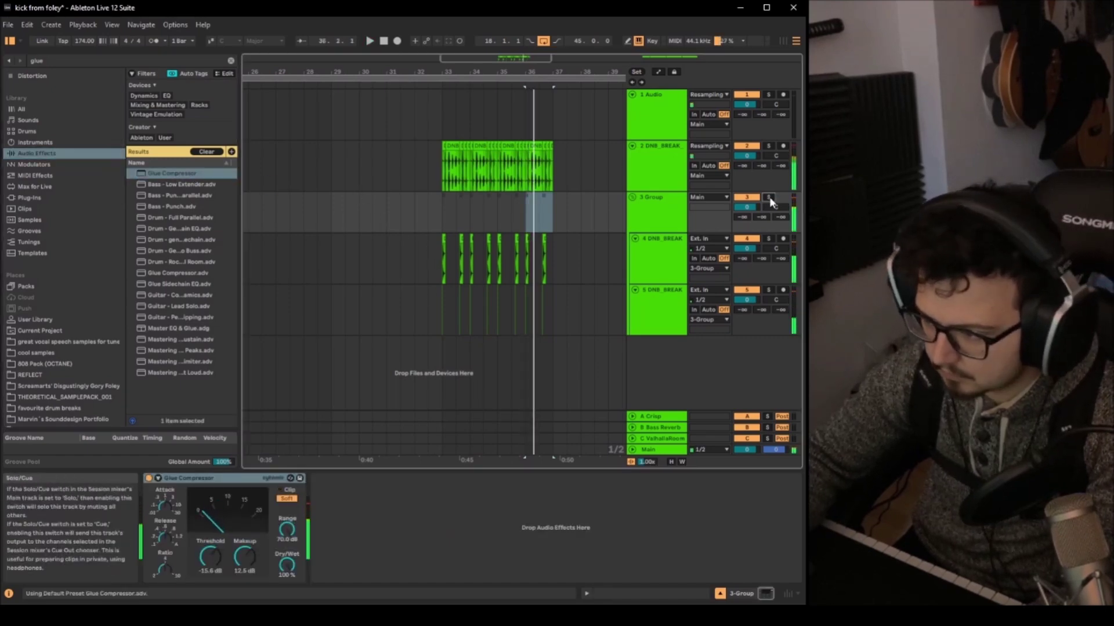
left_click(771, 296)
left_click_drag(746, 299, 746, 304)
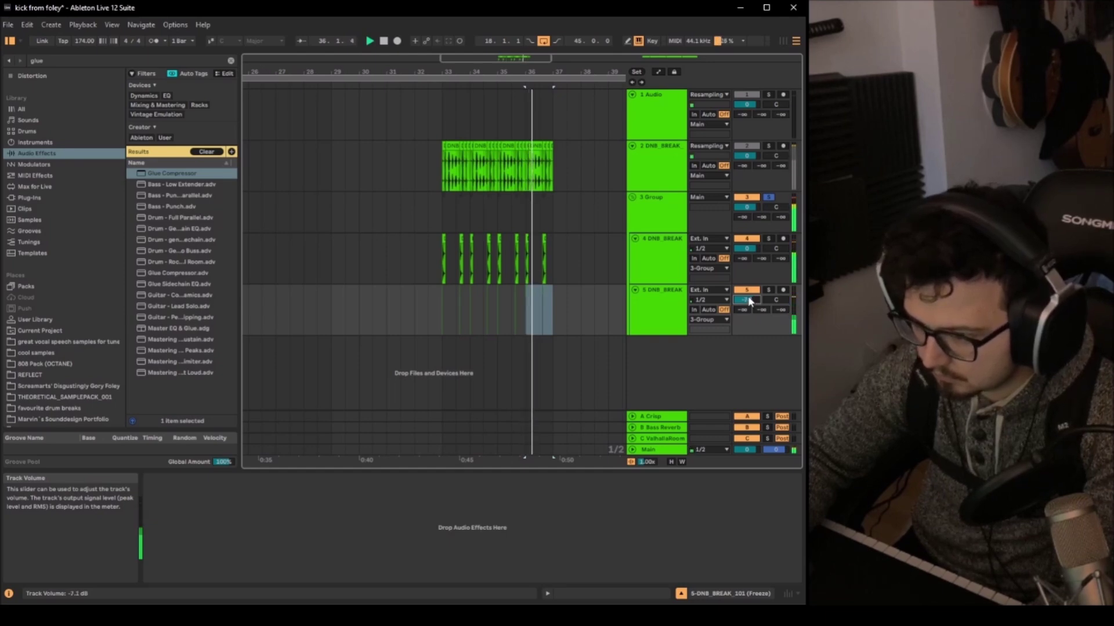
left_click(768, 198)
Step: Play all layers from bar 33 and fold the kick group
left_click(443, 258)
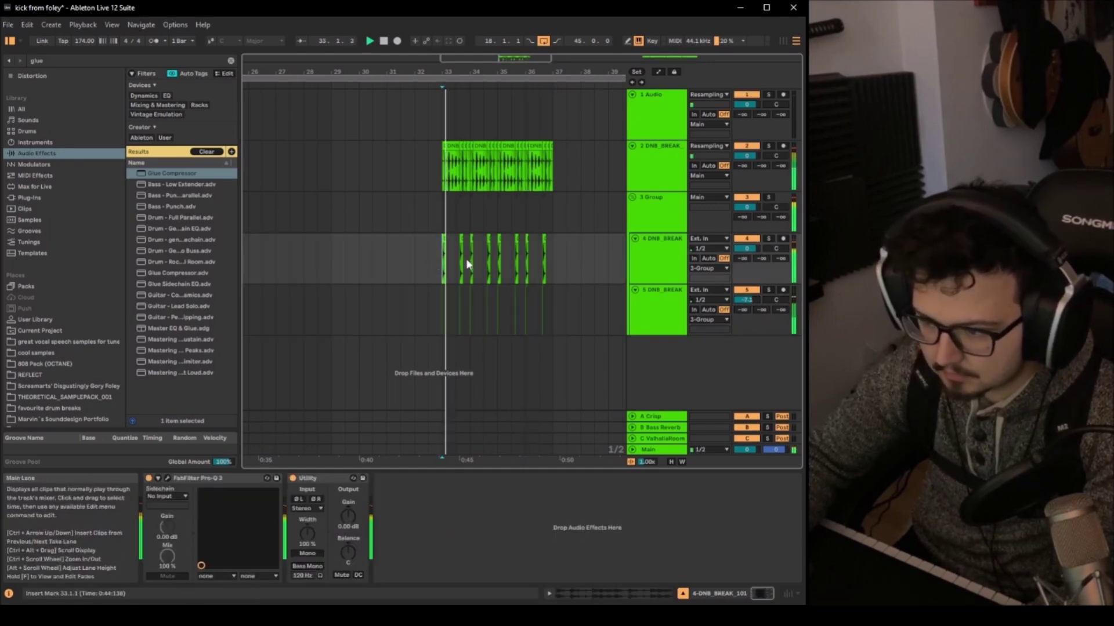
left_click(638, 212)
left_click(633, 198)
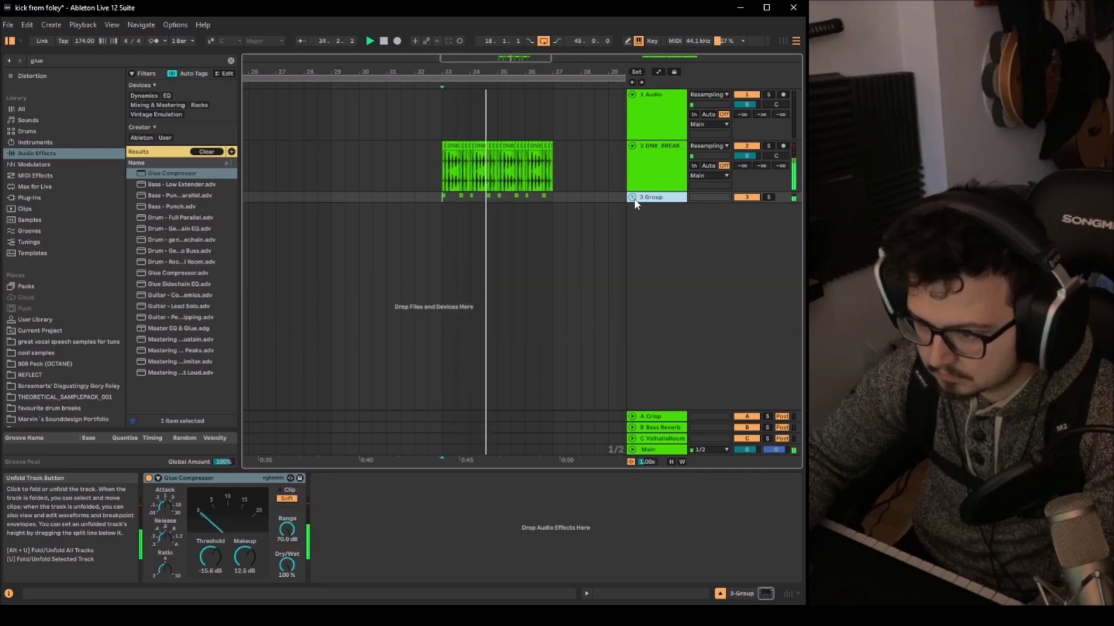
Step: Insert an audio track below track 2 and move the hit from 33.1.3 to 33.2.1 onto it
left_click(644, 174)
right_click(644, 176)
left_click(685, 270)
left_click(446, 203)
key("plus")
key("plus")
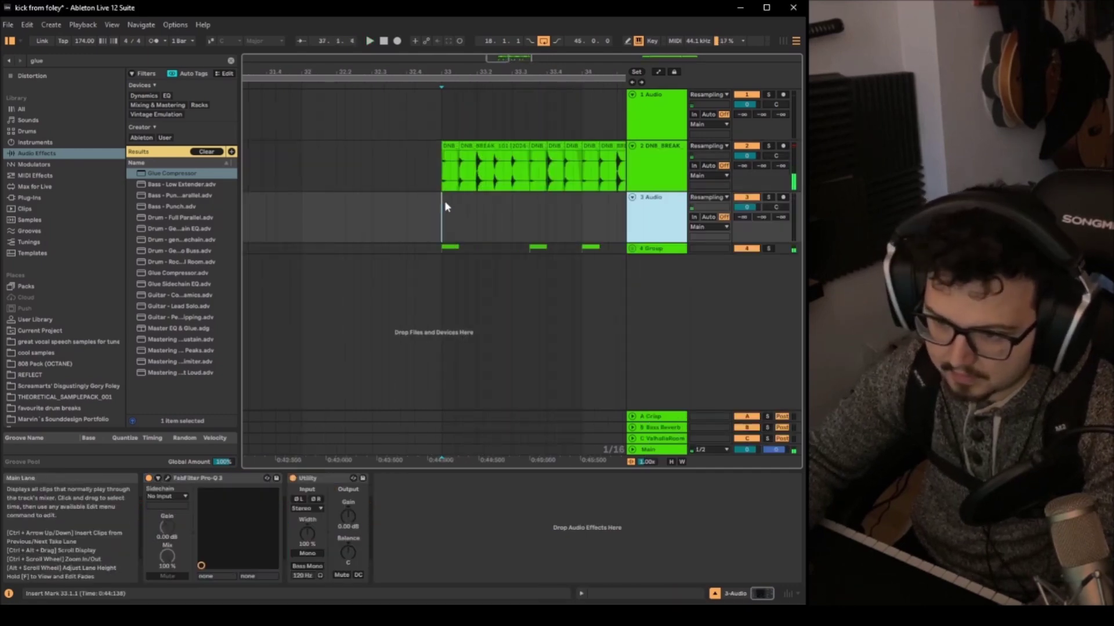
key("plus")
left_click(484, 179)
left_click_drag(496, 156, 493, 209)
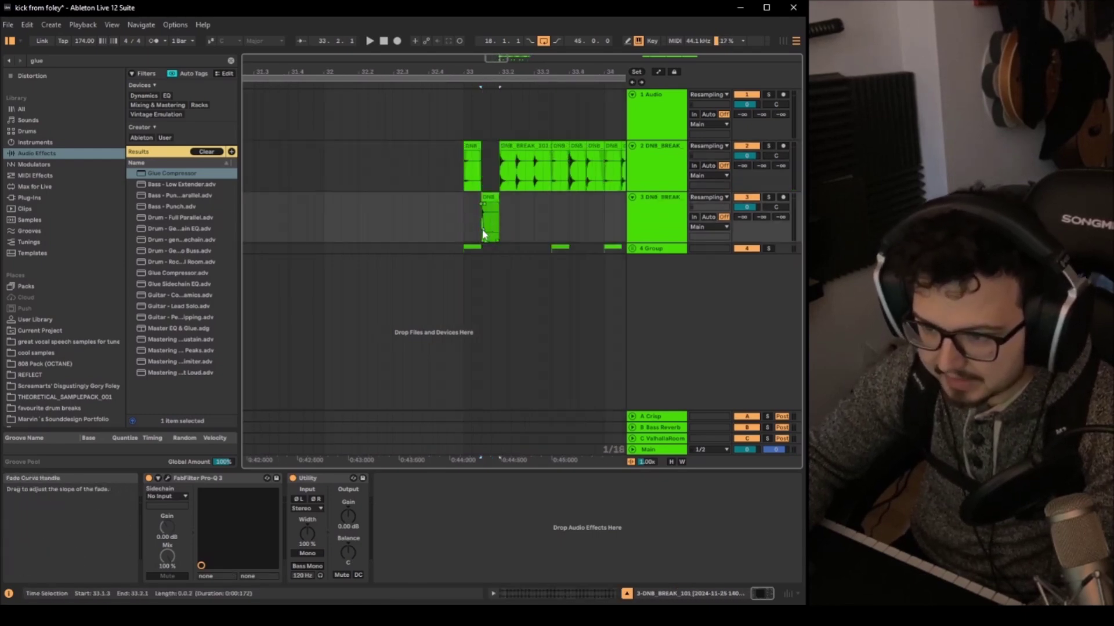
left_click(488, 198)
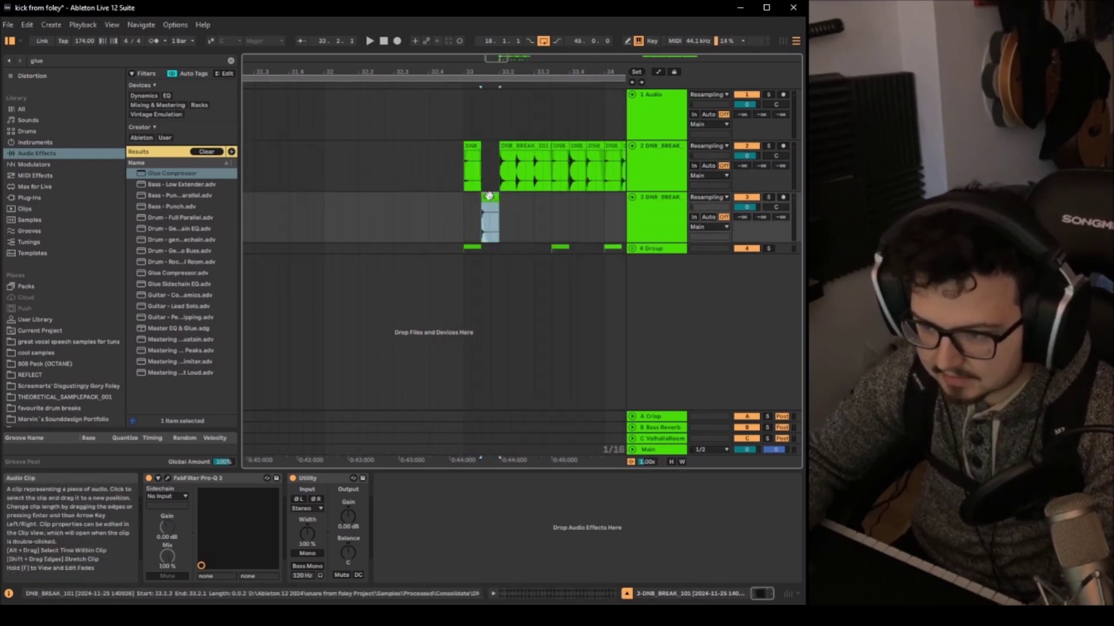
Step: Mute the new track 3 and play the break from bar 33 without the moved hit
left_click(471, 204)
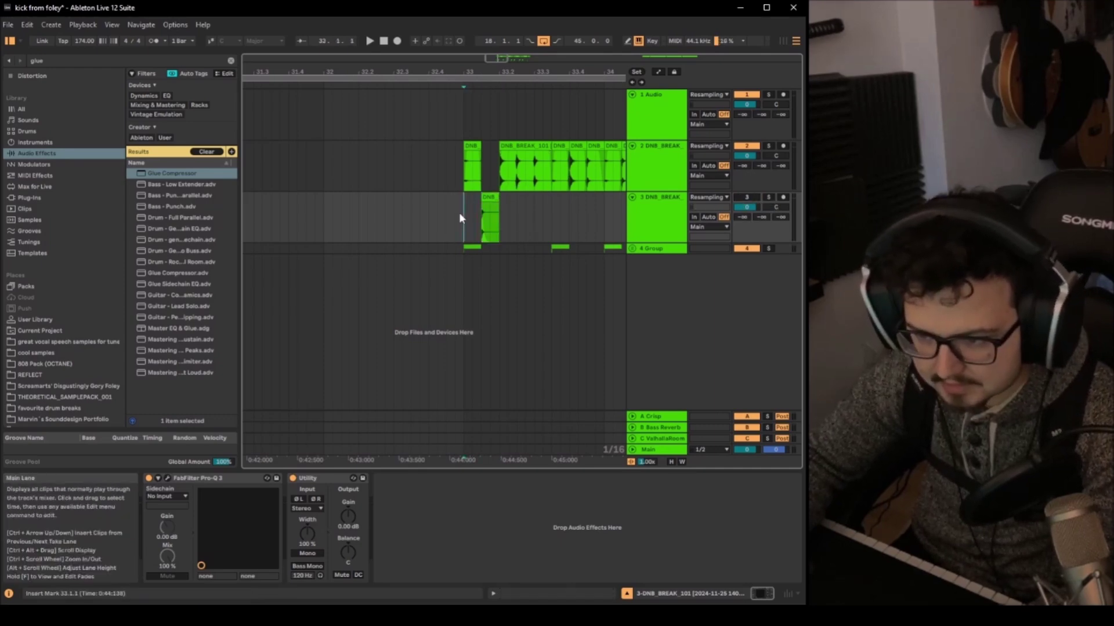
key("space")
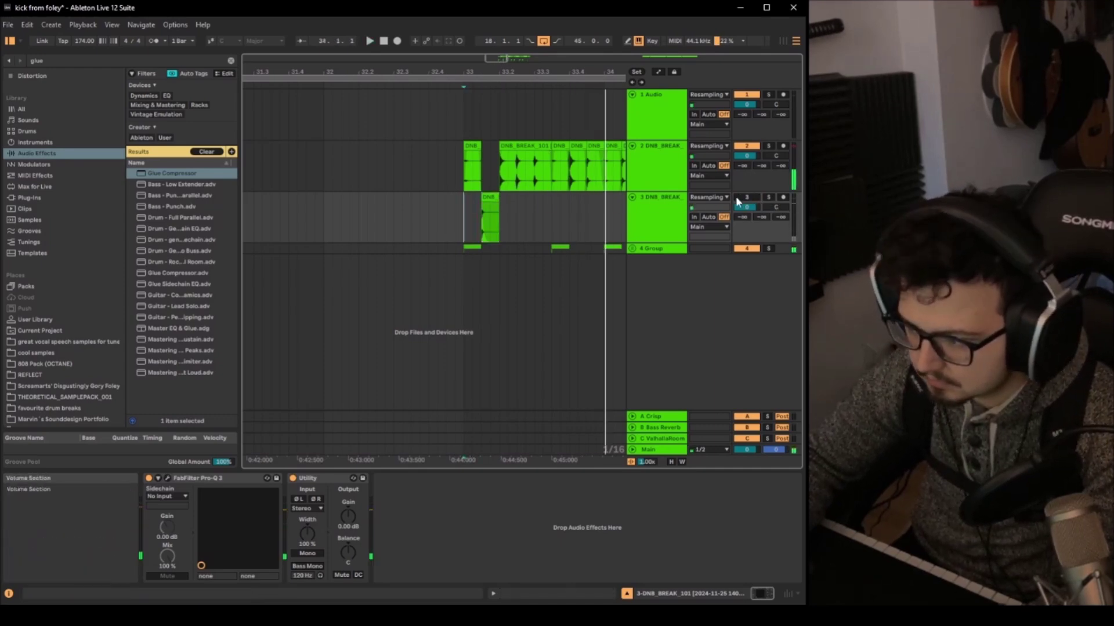
left_click(464, 201)
scroll(464, 202, "down", 2)
scroll(494, 210, "up", 4)
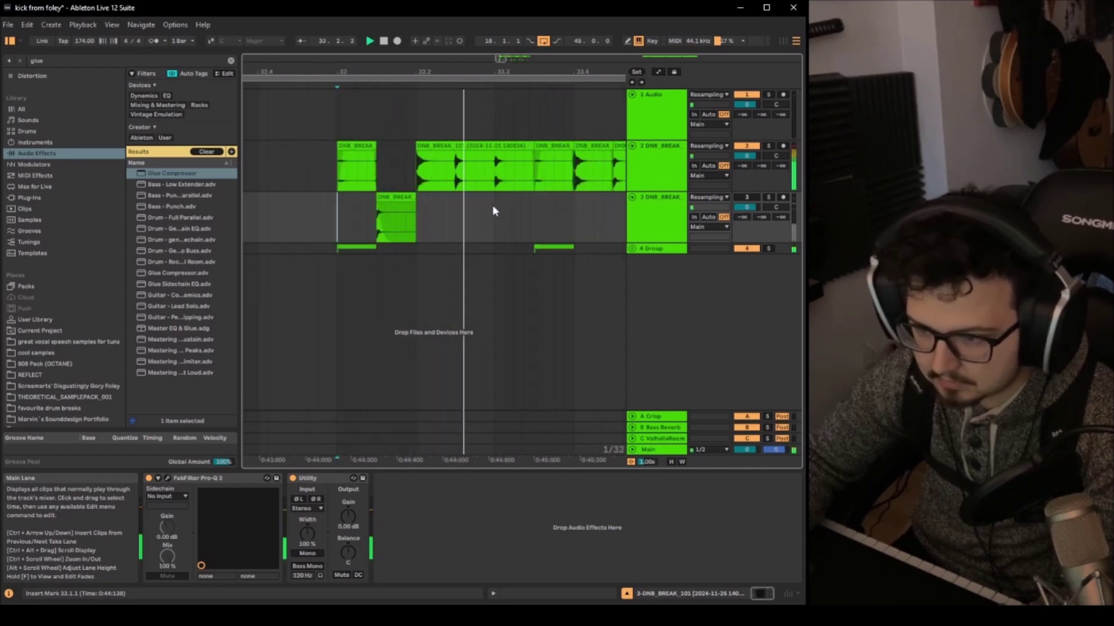
Step: Delete the hit from 33.2.3 to 33.3.1 on track 2 and play from bar 33
left_click(456, 175)
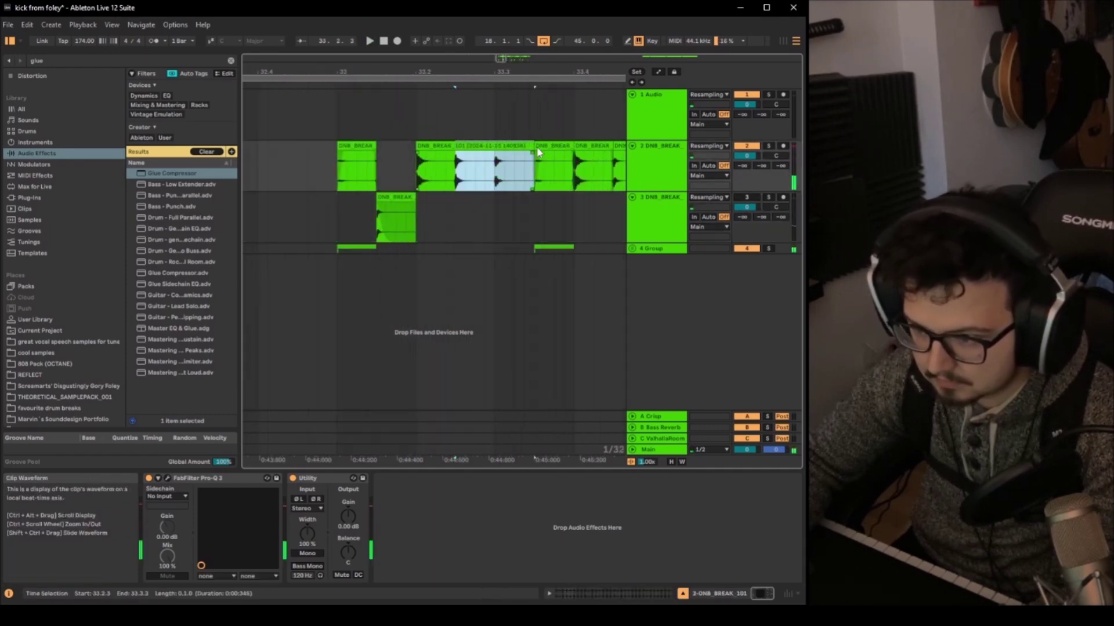
scroll(400, 173, "down", 4)
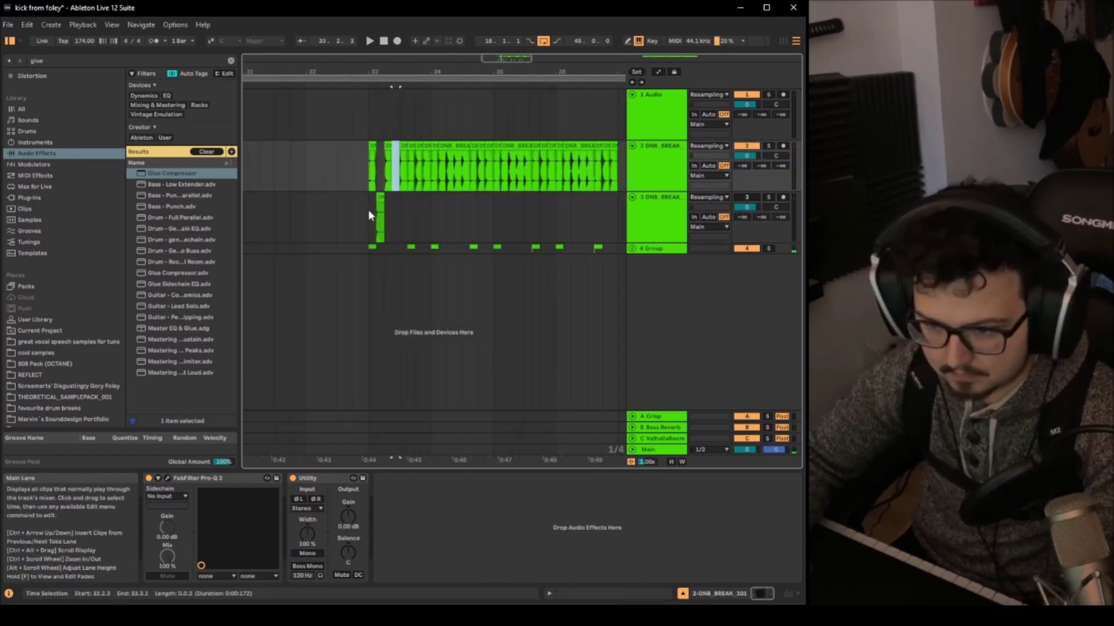
left_click(370, 214)
key("space")
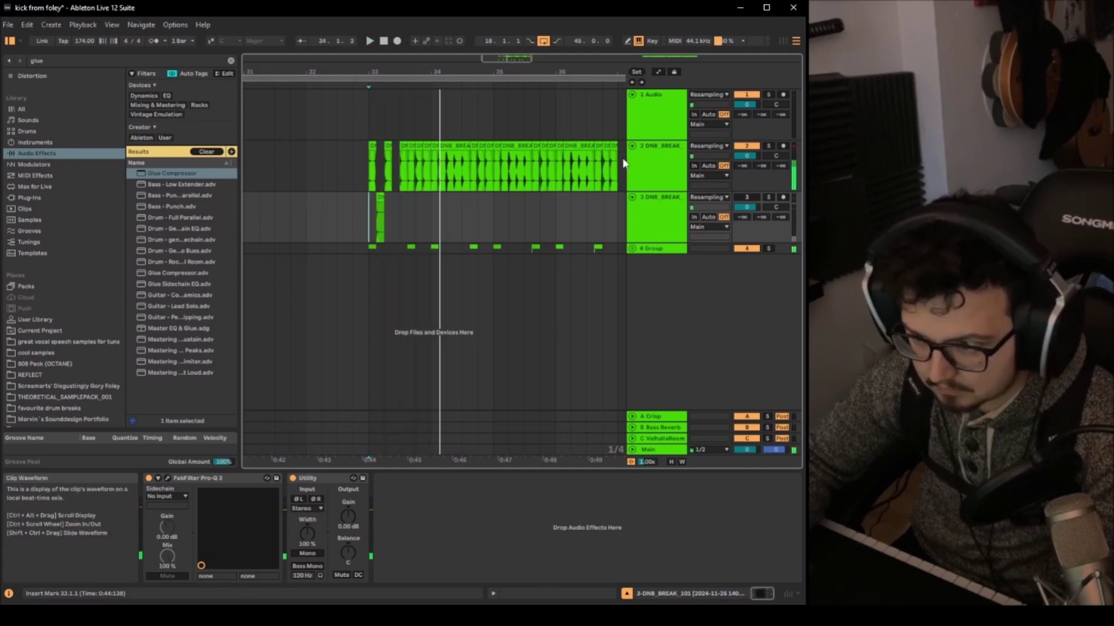
Step: Delete the last hit of bar 33 and all clips from bar 34 onward on track 2, and play from bar 33
left_click_drag(622, 165, 460, 161)
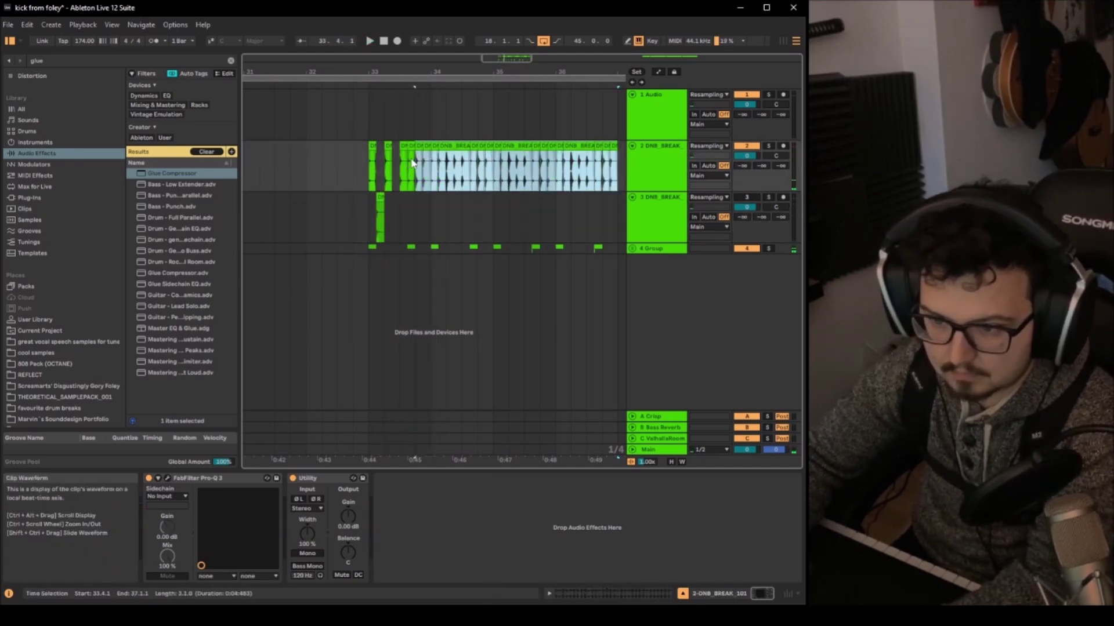
key("Delete")
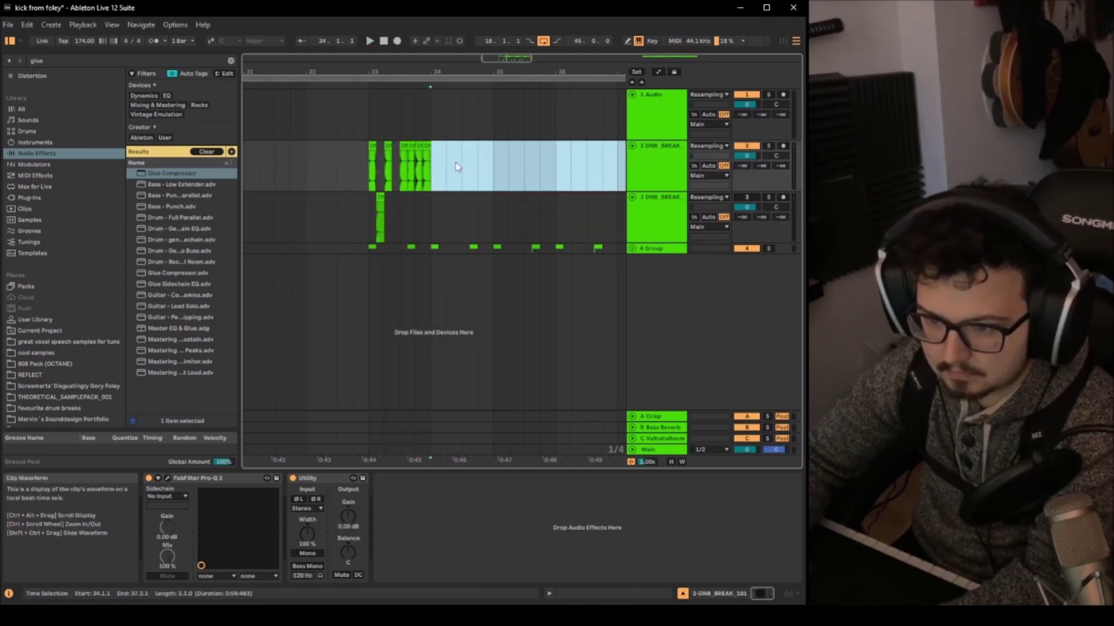
left_click(426, 148)
key("Delete")
left_click(370, 216)
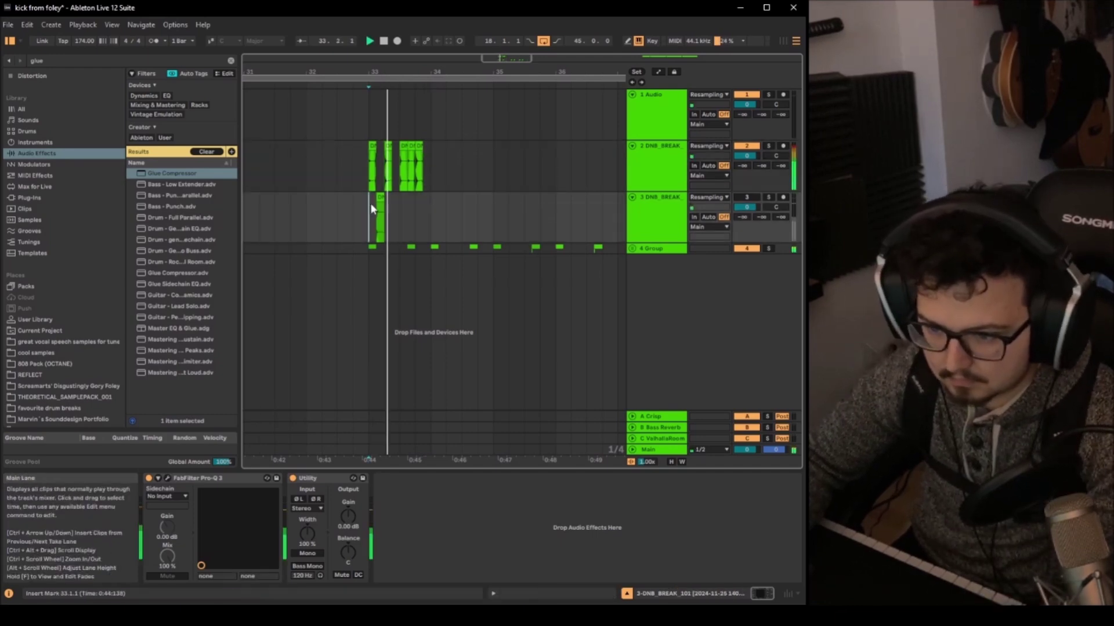
Step: Play the break and trim the end of the hit at 33.1.1 on track 2 slightly shorter
key("space")
key("space")
scroll(359, 185, "up", 6)
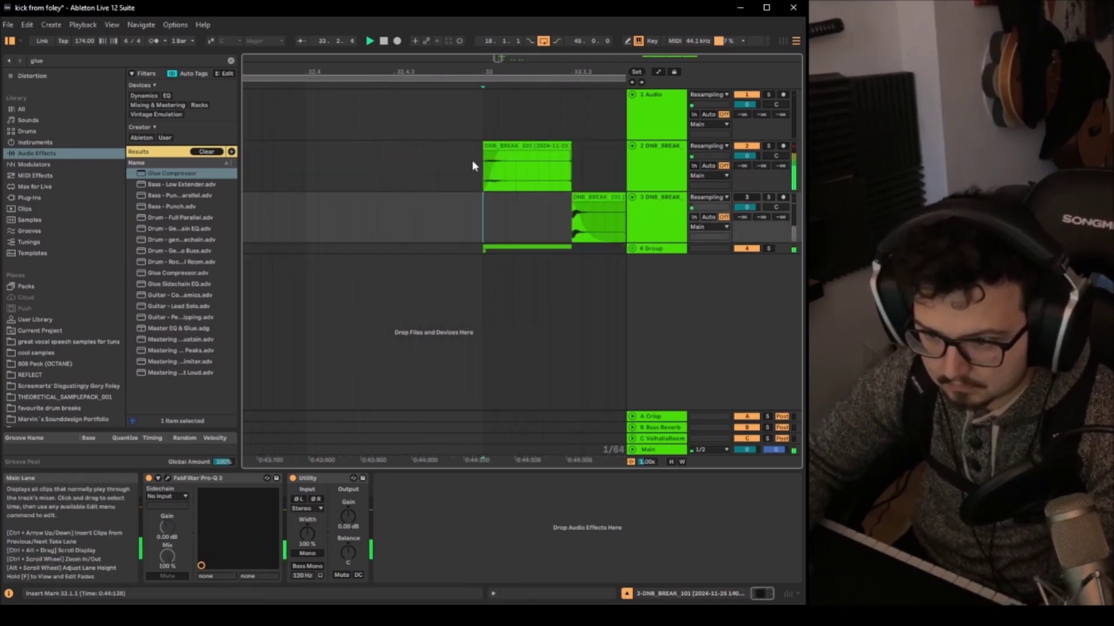
mouse_move(571, 160)
left_mouse_down()
mouse_move(548, 159)
mouse_move(560, 148)
left_mouse_up()
scroll(472, 182, "down", 2)
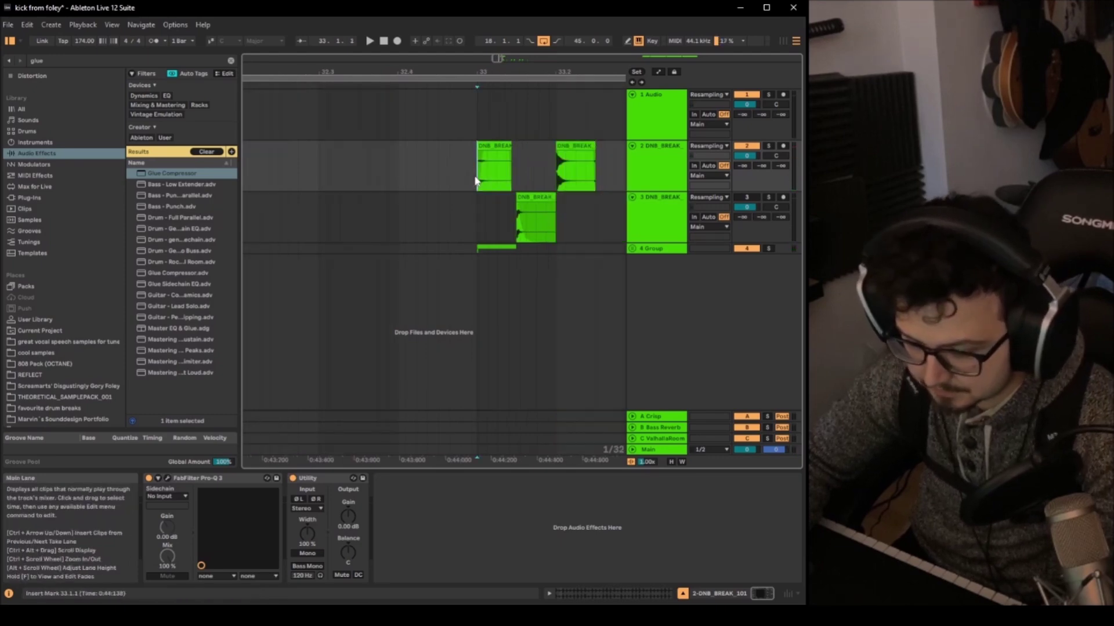
scroll(460, 182, "down", 3)
scroll(475, 179, "up", 3)
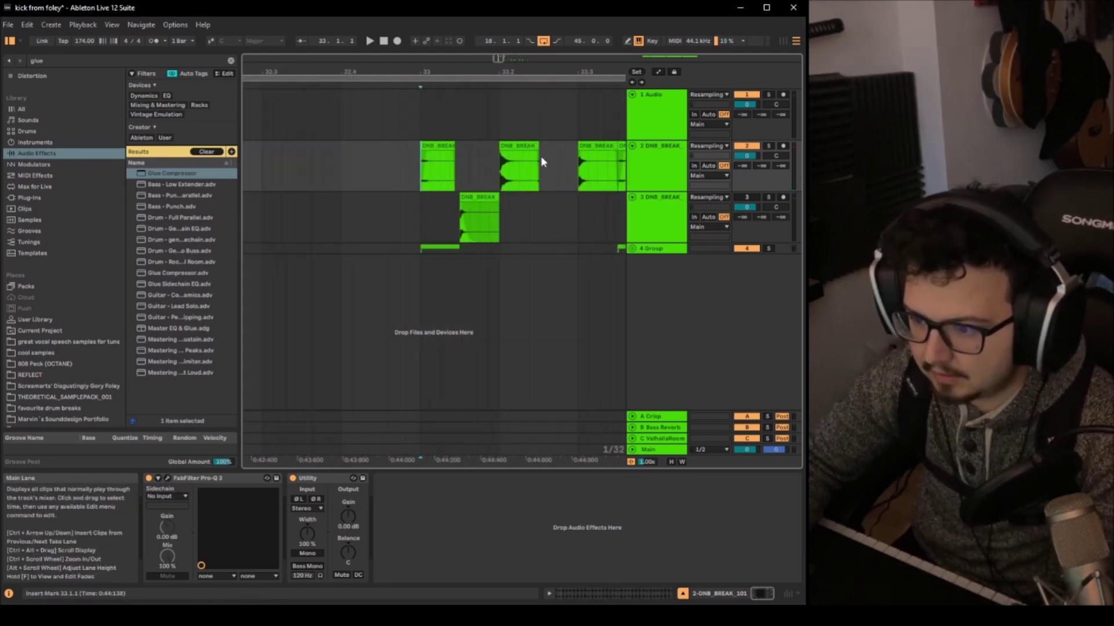
Step: Tighten the remaining hits in bar 33 on track 2, shortening the ends of those at 33.2.1 and 33.4.1
scroll(540, 162, "up", 4)
left_click_drag(536, 148, 525, 157)
scroll(449, 180, "down", 5)
scroll(489, 182, "up", 4)
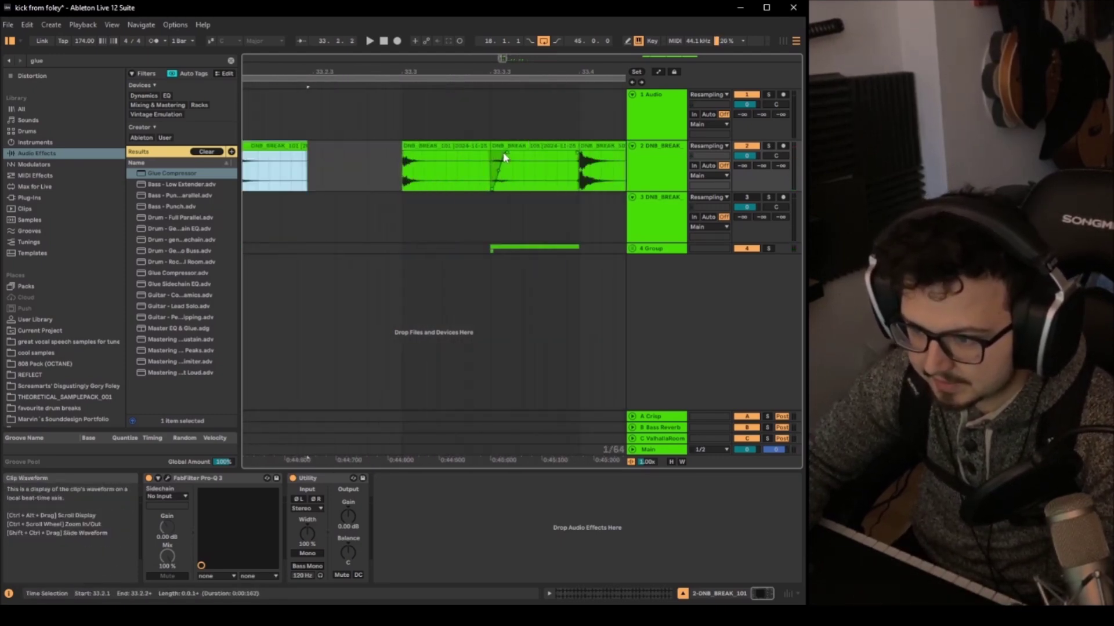
left_click(488, 150)
scroll(487, 157, "down", 3)
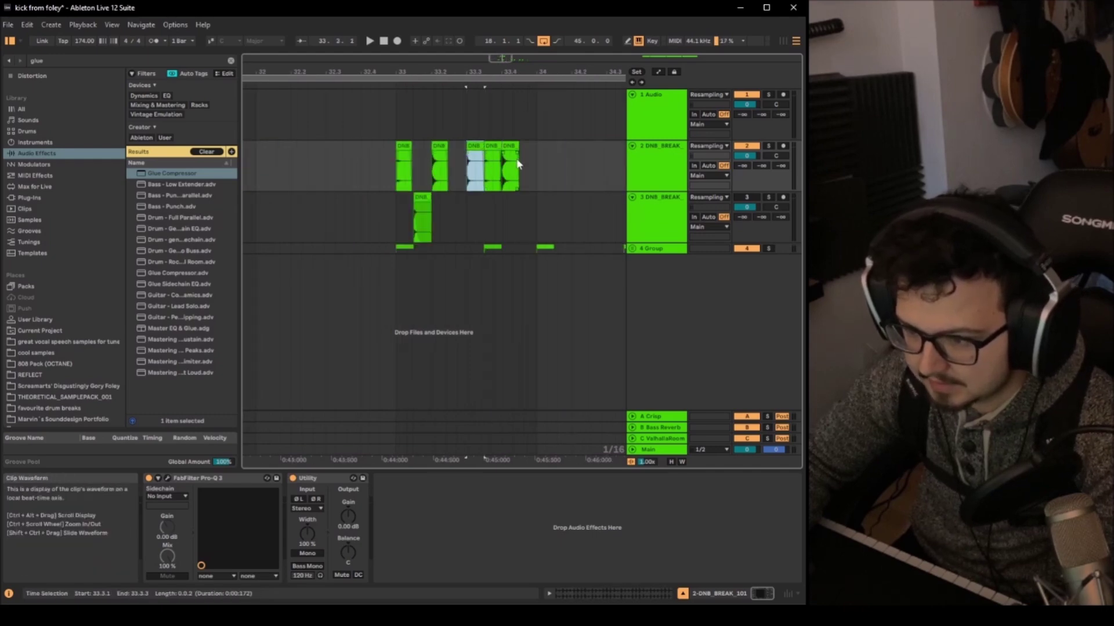
scroll(563, 162, "up", 3)
left_click(498, 160)
scroll(513, 152, "down", 4)
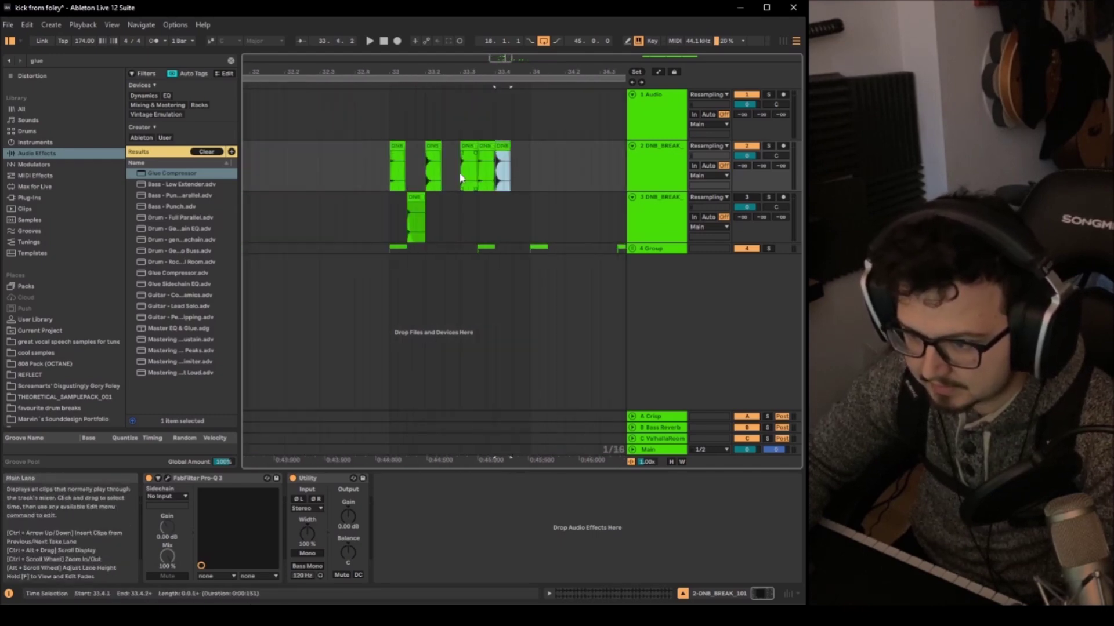
Step: Play from bar 33, move the hit at 33.3.1 from track 2 to track 3, and delete track 3's hit at 33.1.3
left_click(388, 215)
key("space")
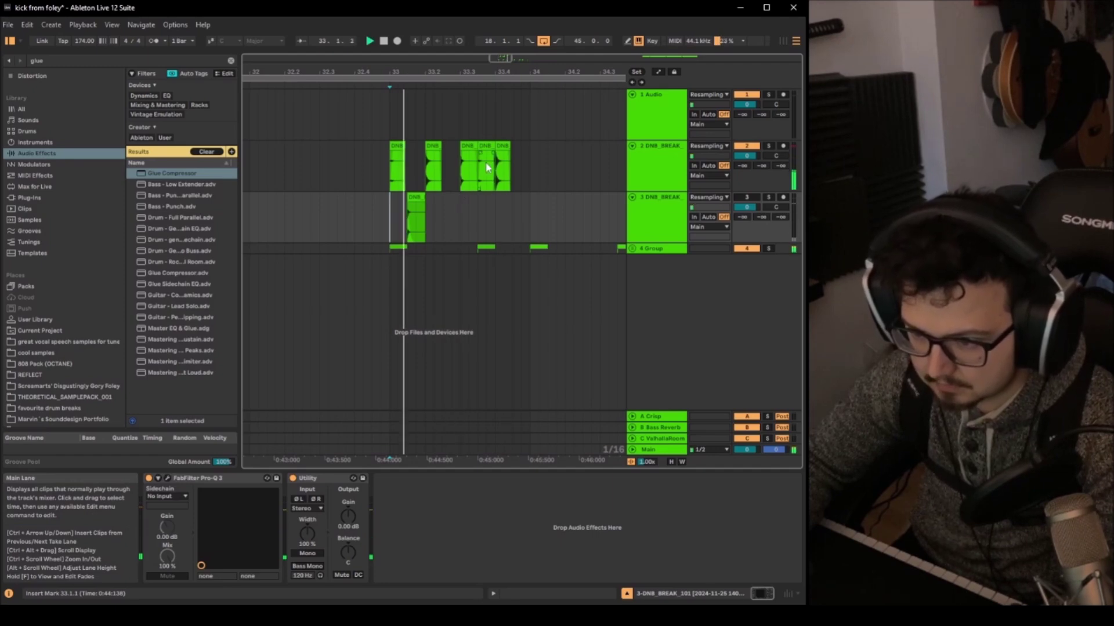
left_click_drag(467, 148, 465, 208)
key("space")
left_click(443, 201)
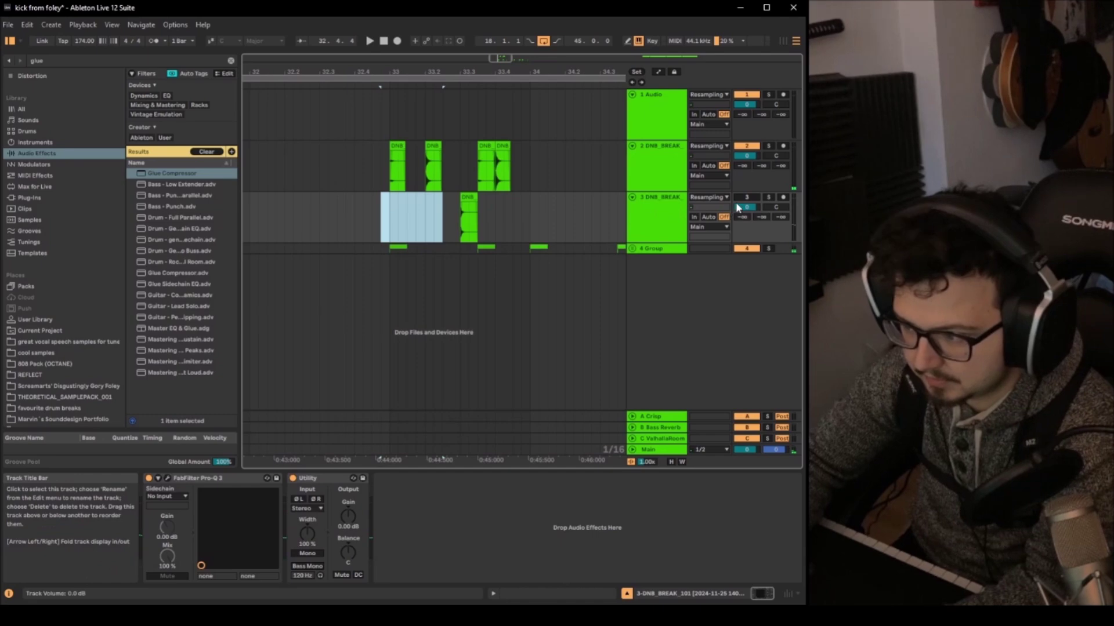
key("Delete")
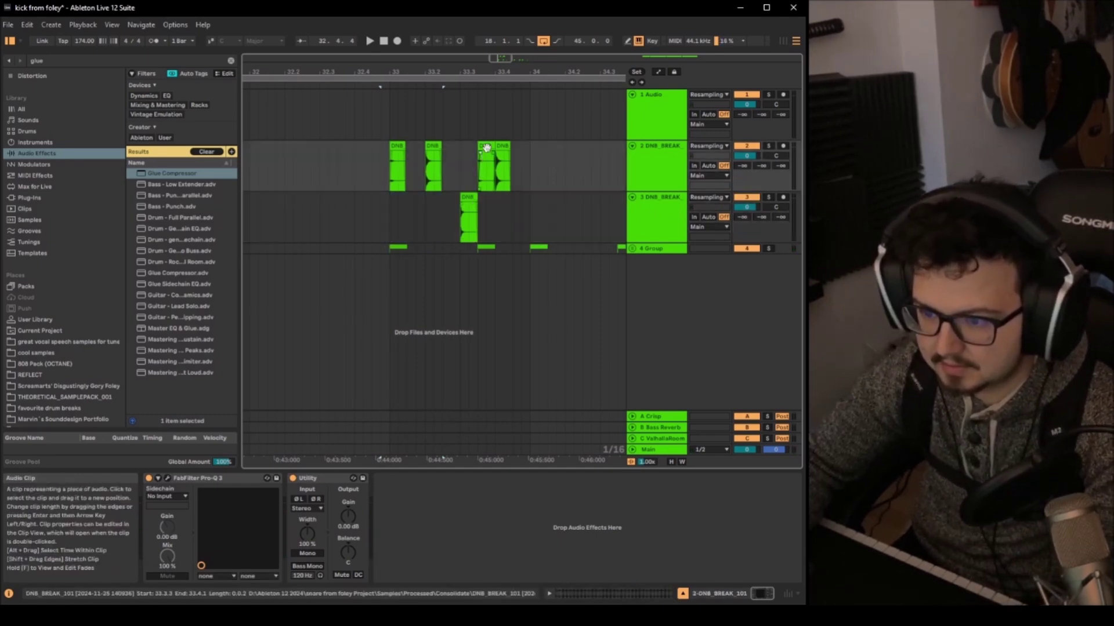
Step: Unmute track 3, play from bar 33, and copy its hit from 33.3.1 to 33.1.1
left_click(389, 217)
key("space")
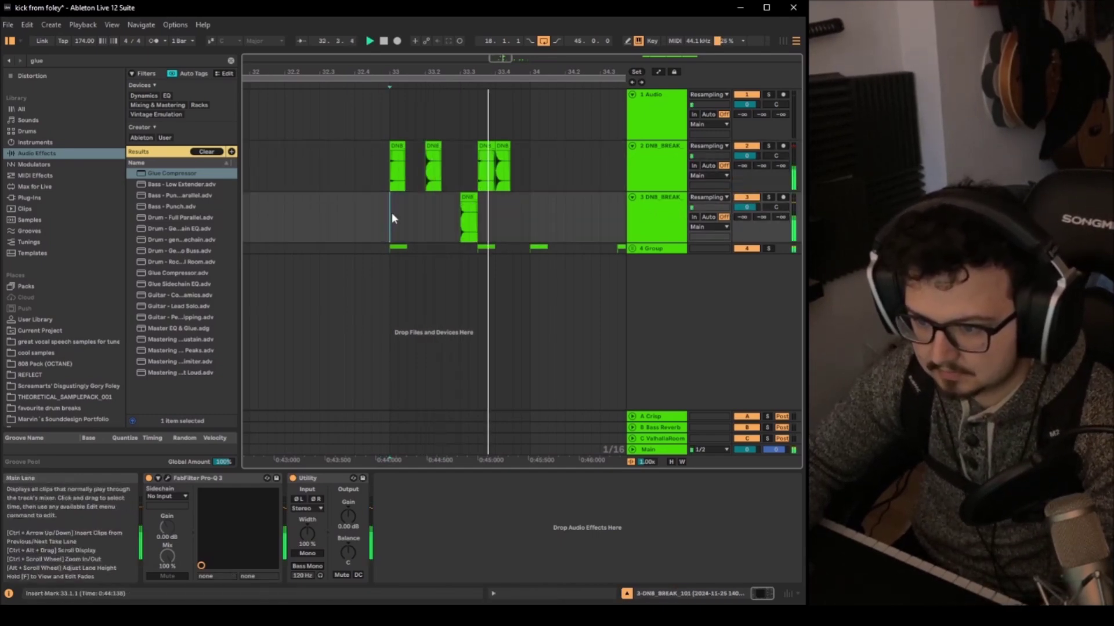
key("space")
left_click_drag(470, 197, 404, 215, "ctrl")
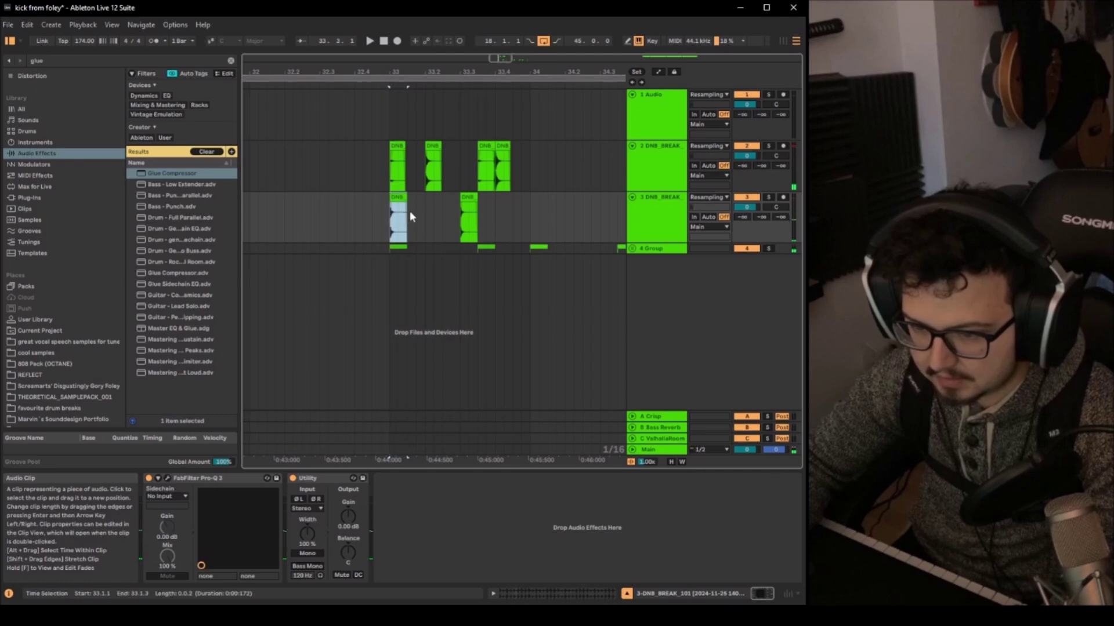
Step: Audition track 2 soloed and remove its hits at 33.1.1 and 33.3.3
left_click(768, 146)
left_click(395, 147)
key("space")
key("space")
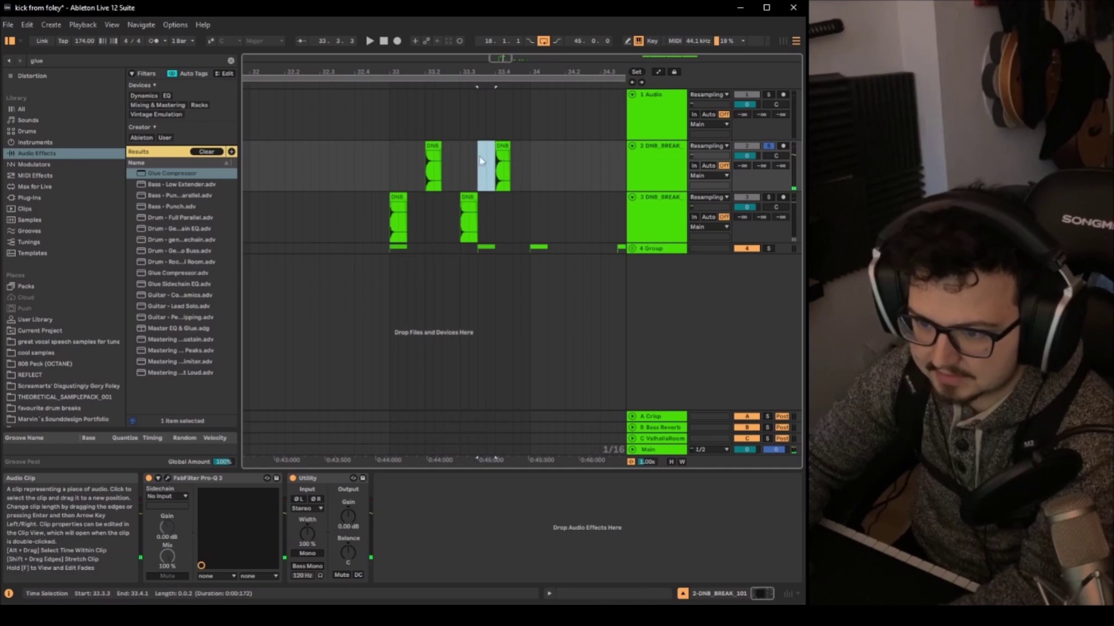
Step: Fill every beat of bar 33 on track 3 with copies of the same hit and play the track soloed
left_click(397, 209)
left_click_drag(396, 208, 507, 209)
left_click(390, 224)
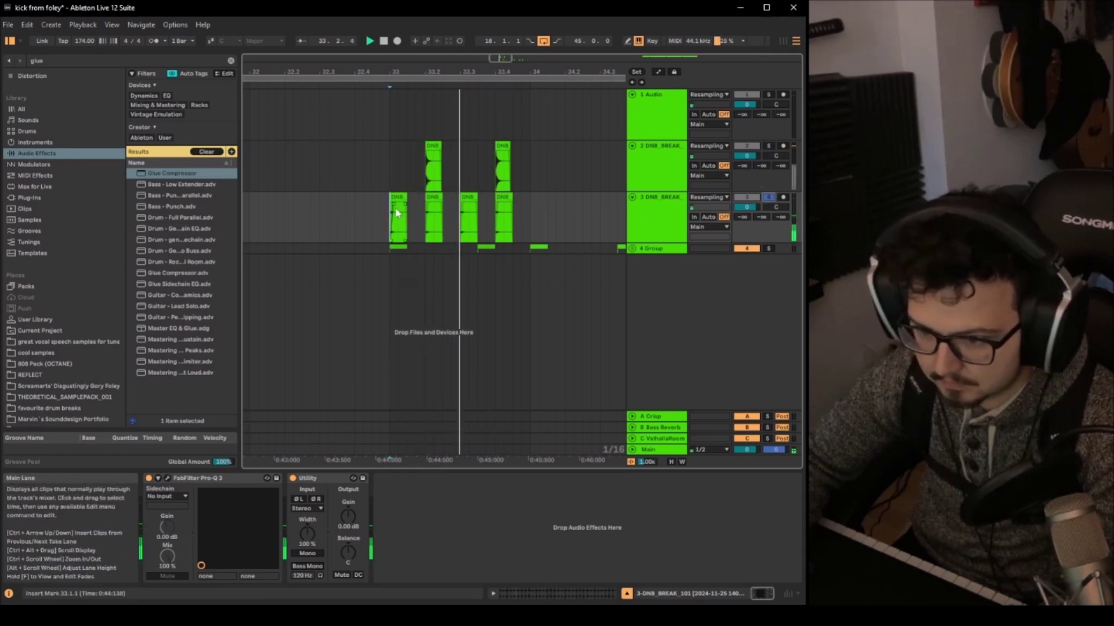
Step: Raise the 72 dB/oct low cut in track 3's FabFilter Pro-Q 3 to about 693 Hz during playback
left_click(168, 478)
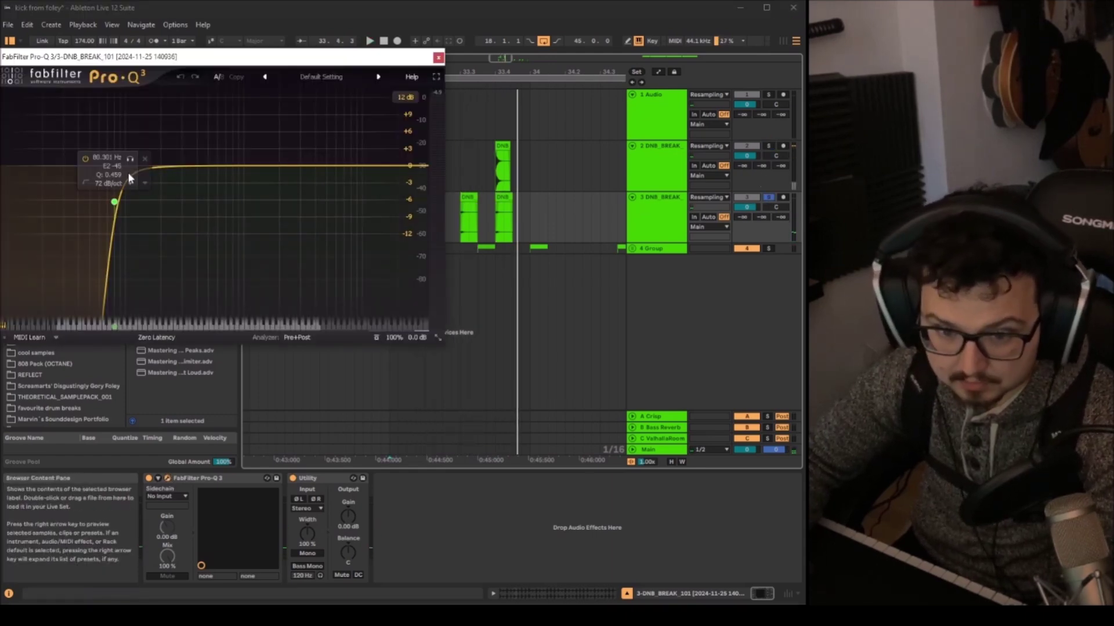
key("space")
mouse_move(115, 203)
left_mouse_down()
mouse_move(236, 246)
mouse_move(225, 249)
left_mouse_up()
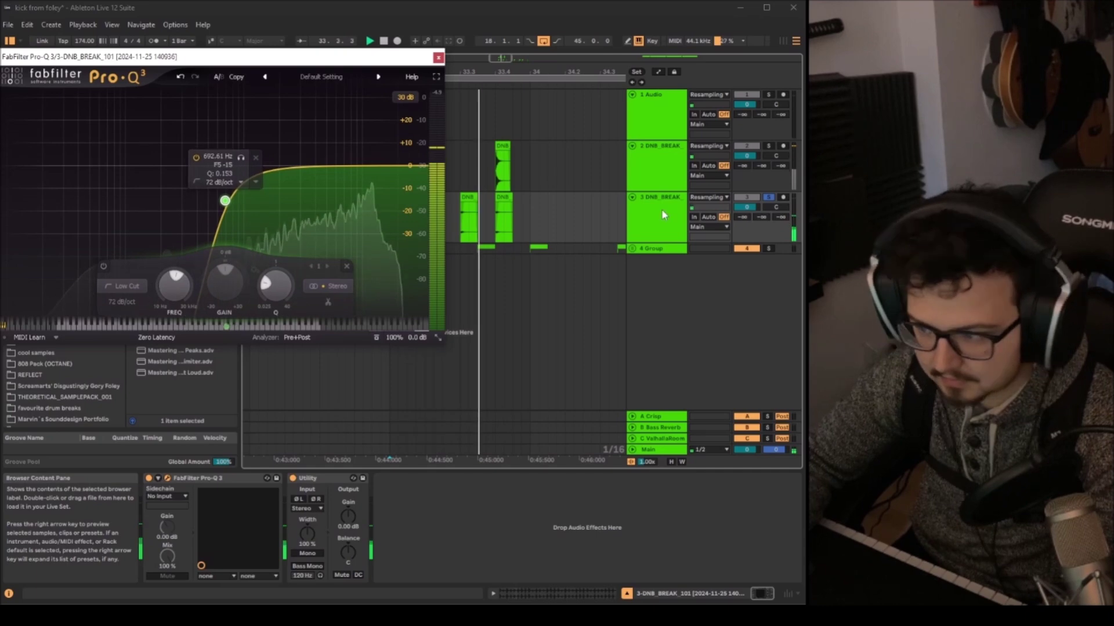
Step: Lower track 3's volume to about -3.7 dB, unsolo the track, and close the EQ window
left_click_drag(747, 210, 747, 207)
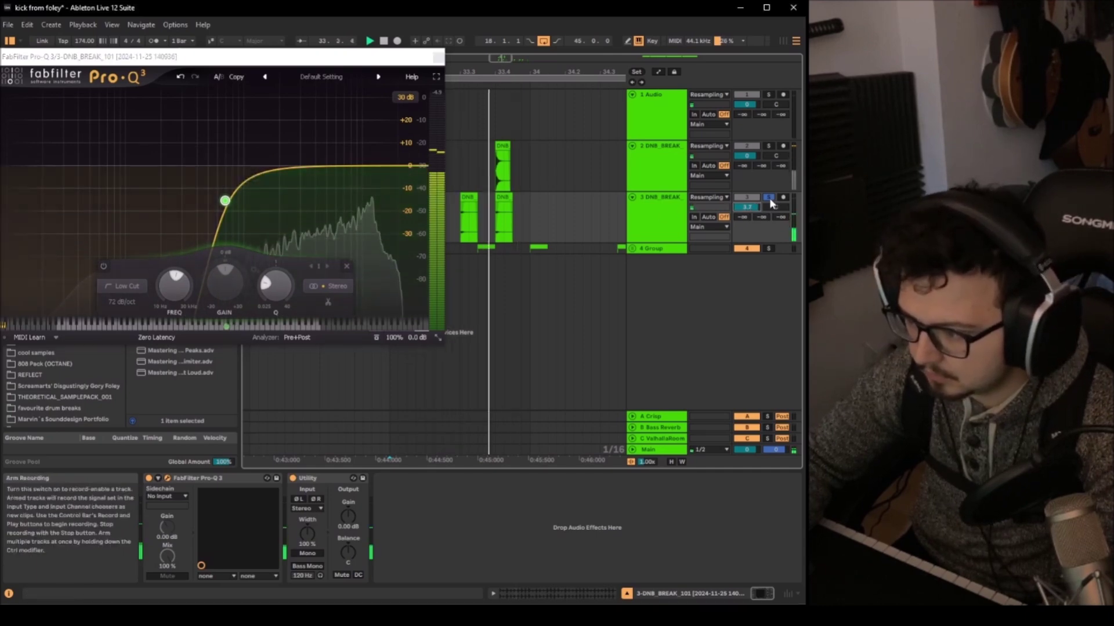
left_click(769, 198)
key("space")
left_click(438, 57)
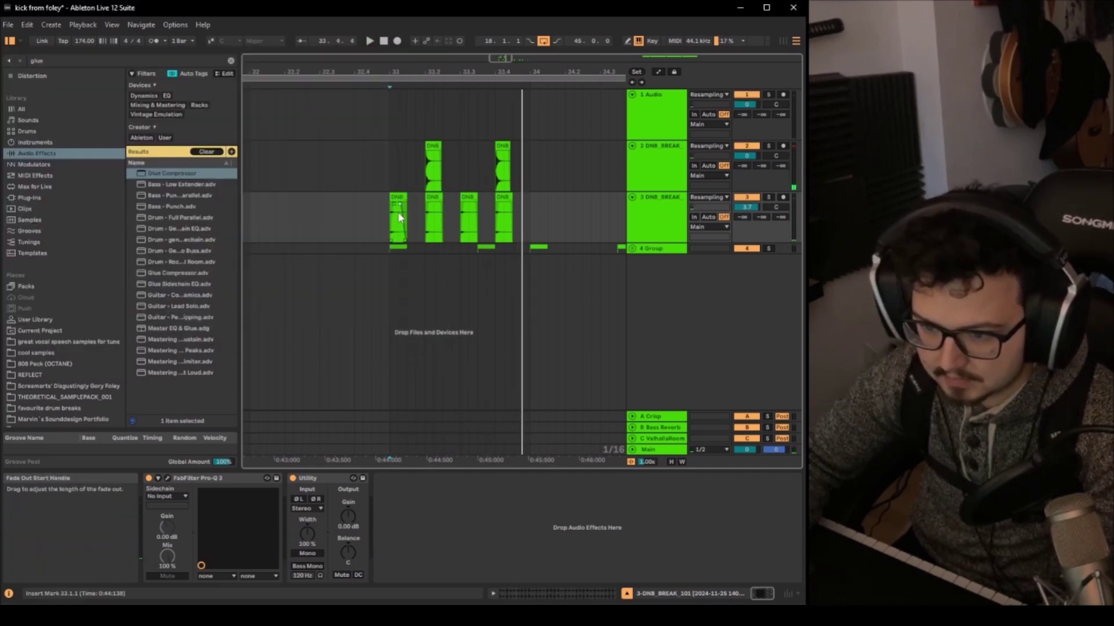
Step: Give the hit at 33.1.1 on track 3 a longer fade-out and duplicate it onto the other beats of bar 33
left_click(415, 207)
key("ctrl+d")
key("ctrl+d")
key("ctrl+d")
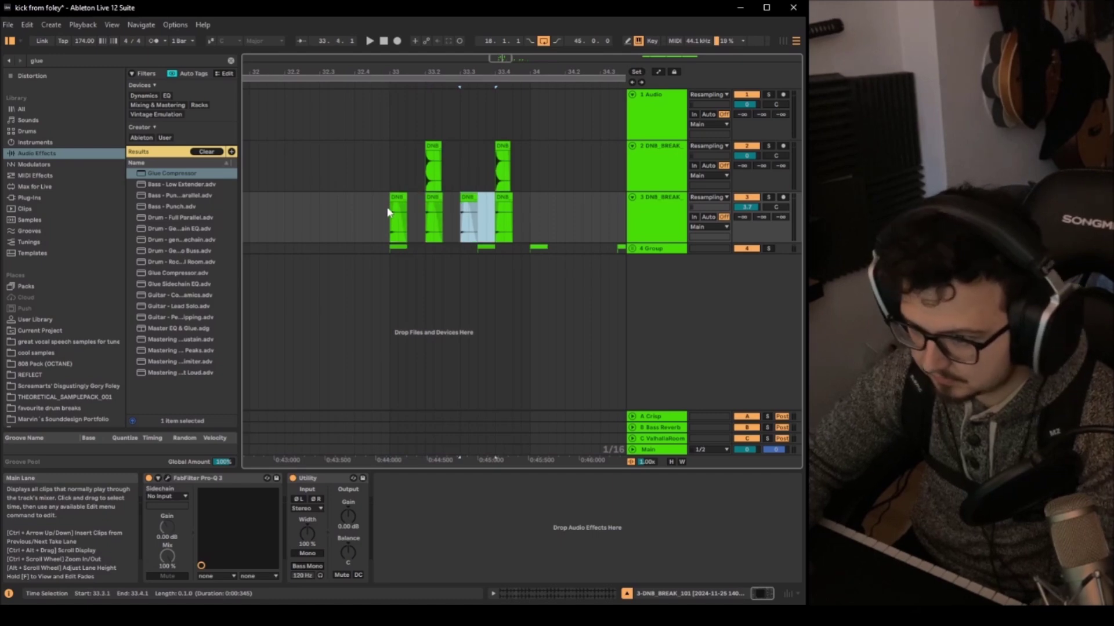
Step: Play both layers from bar 33 and fold track 3
left_click(386, 225)
key("space")
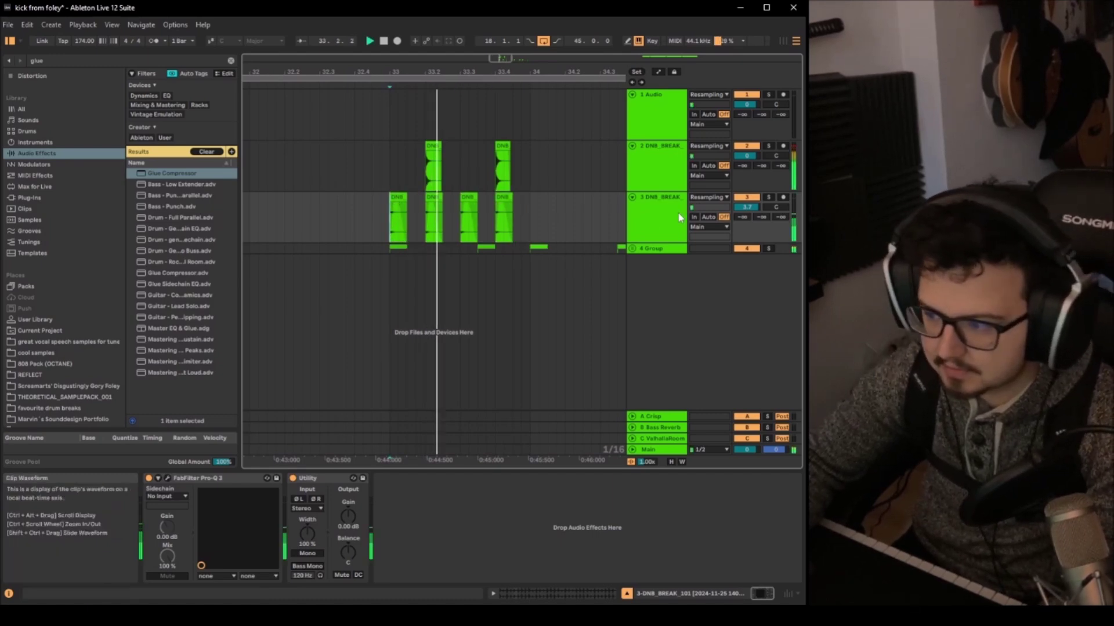
left_click(634, 198)
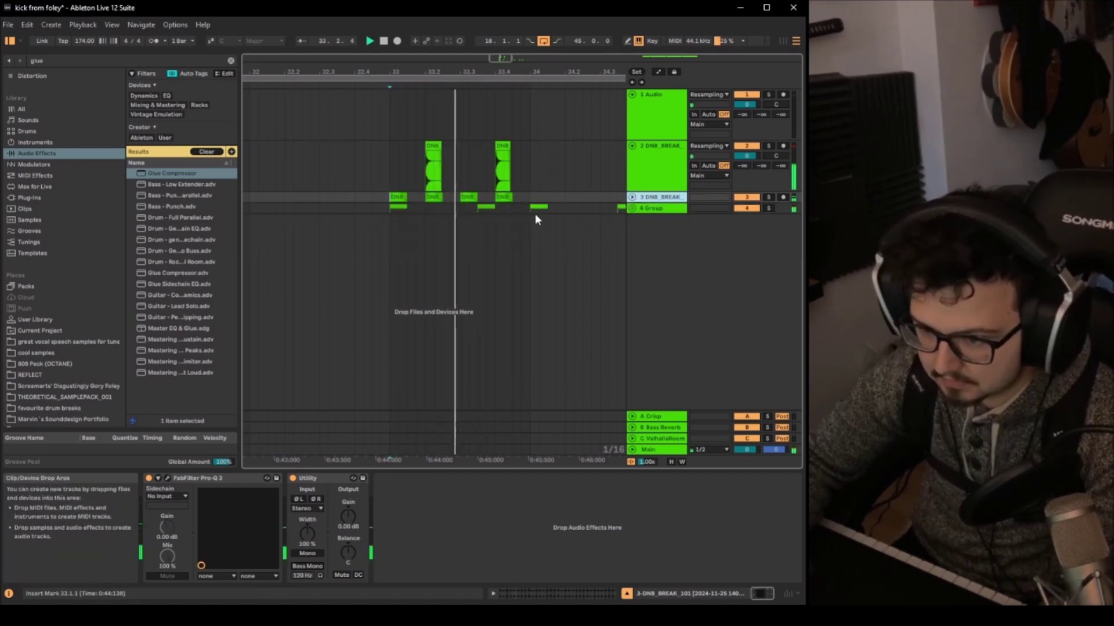
key("space")
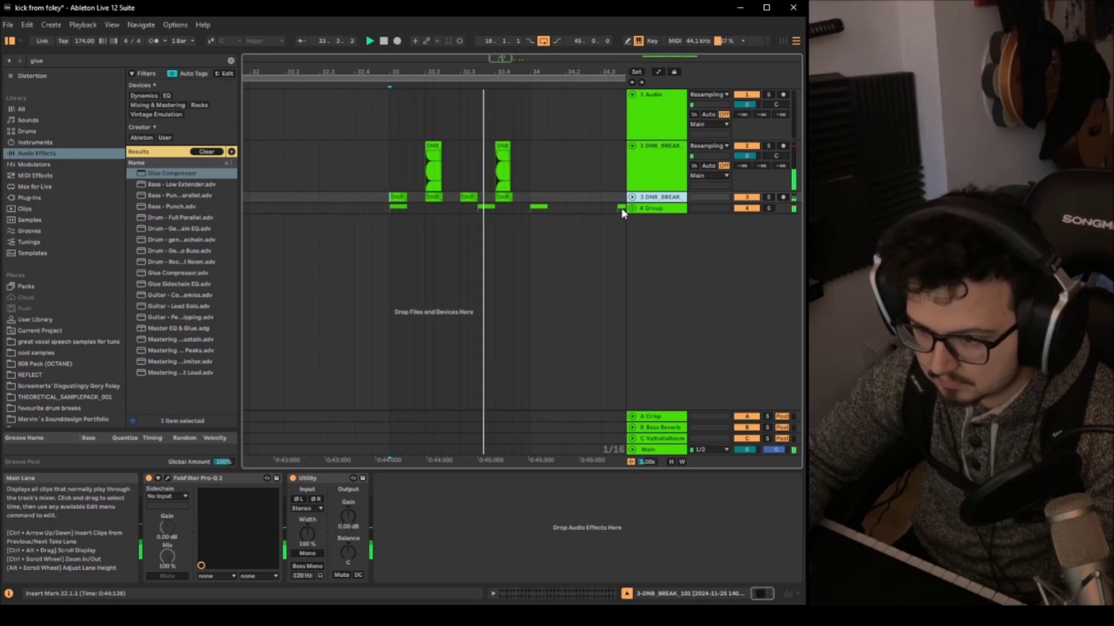
key("space")
Step: Shorten the hit at 33.2.1 on track 2 to about 43 ms
scroll(442, 162, "up", 5)
scroll(524, 154, "down", 3)
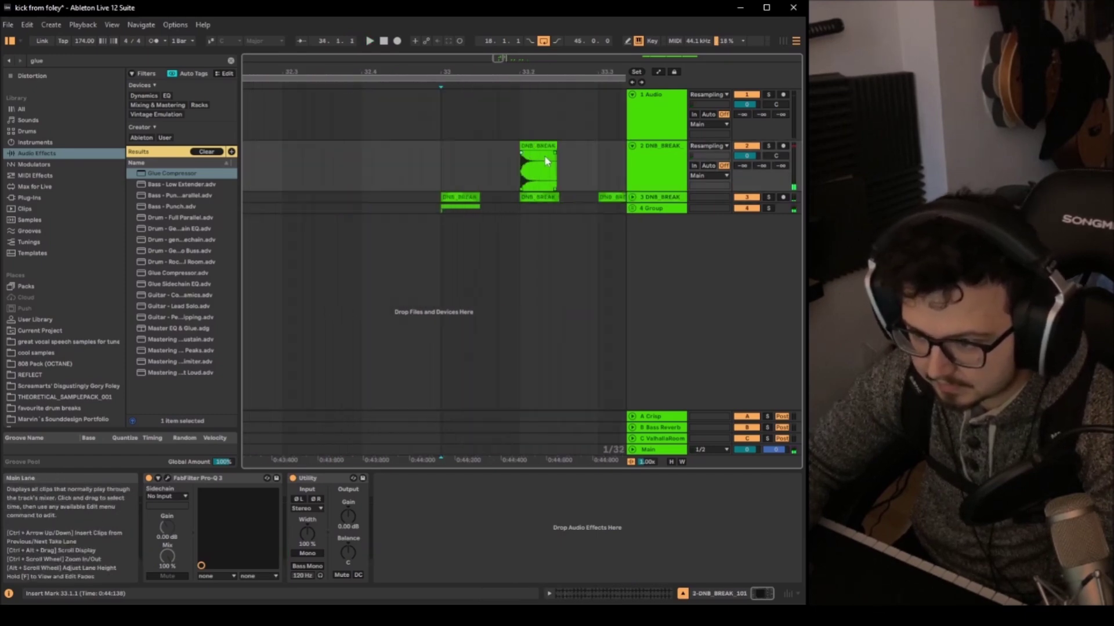
left_click_drag(556, 146, 538, 146)
scroll(528, 169, "down", 3)
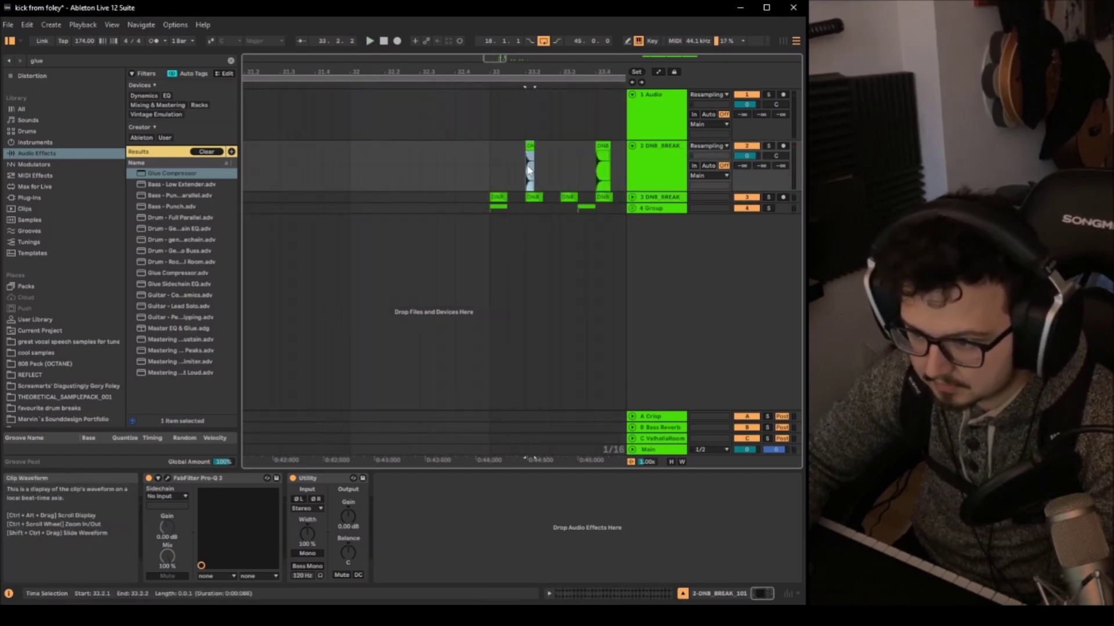
scroll(529, 176, "up", 3)
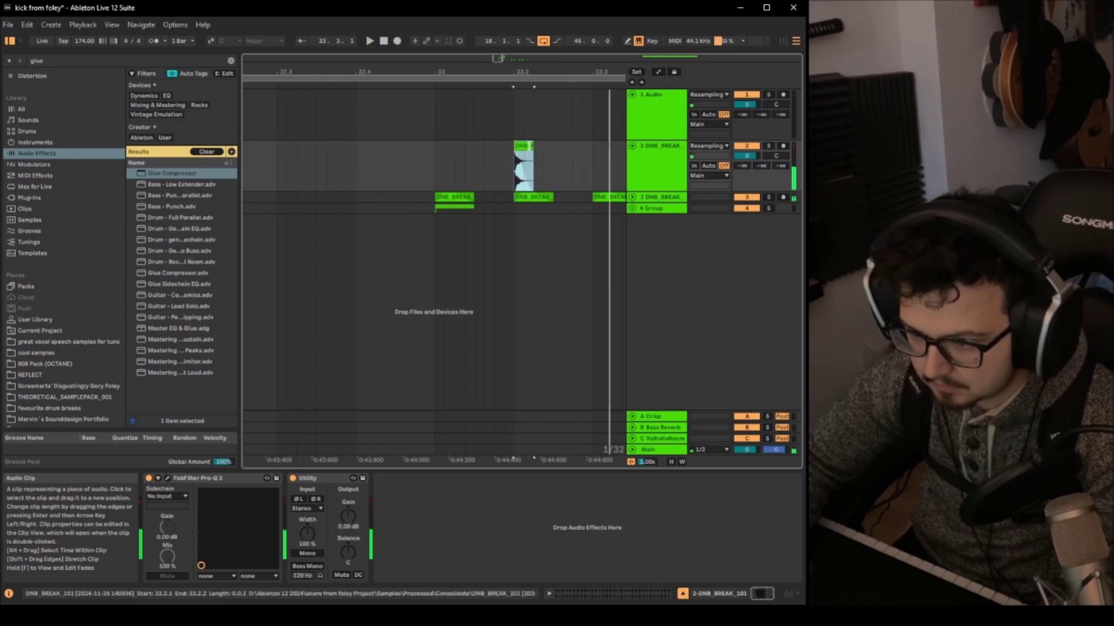
Step: Raise track 2's send to the ValhallaRoom return during playback
left_click_drag(781, 166, 781, 154)
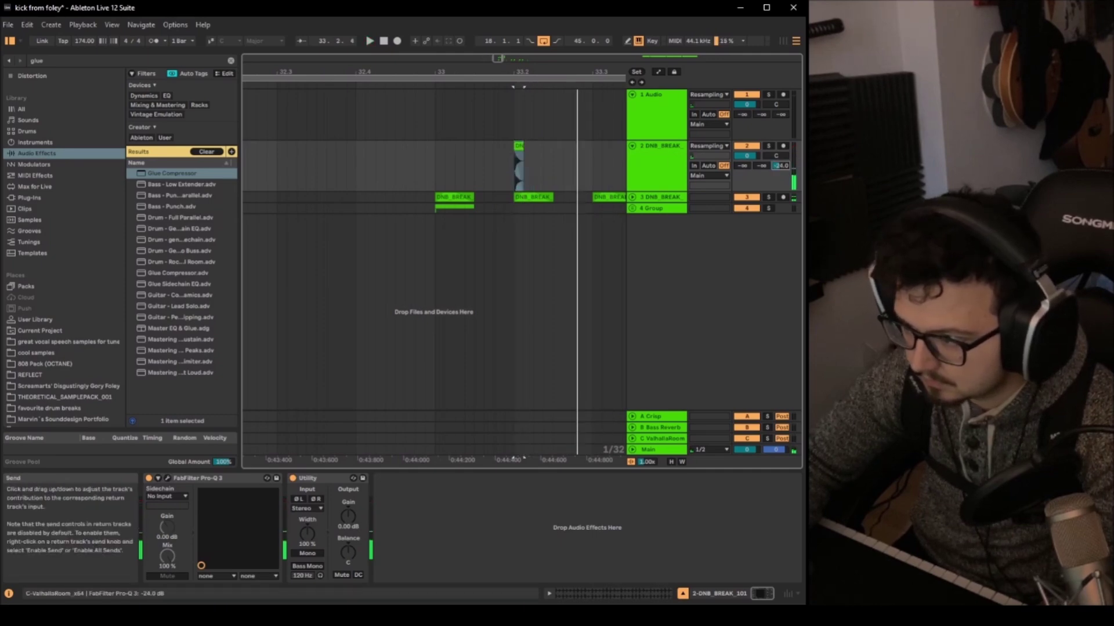
key("space")
scroll(497, 169, "down", 5)
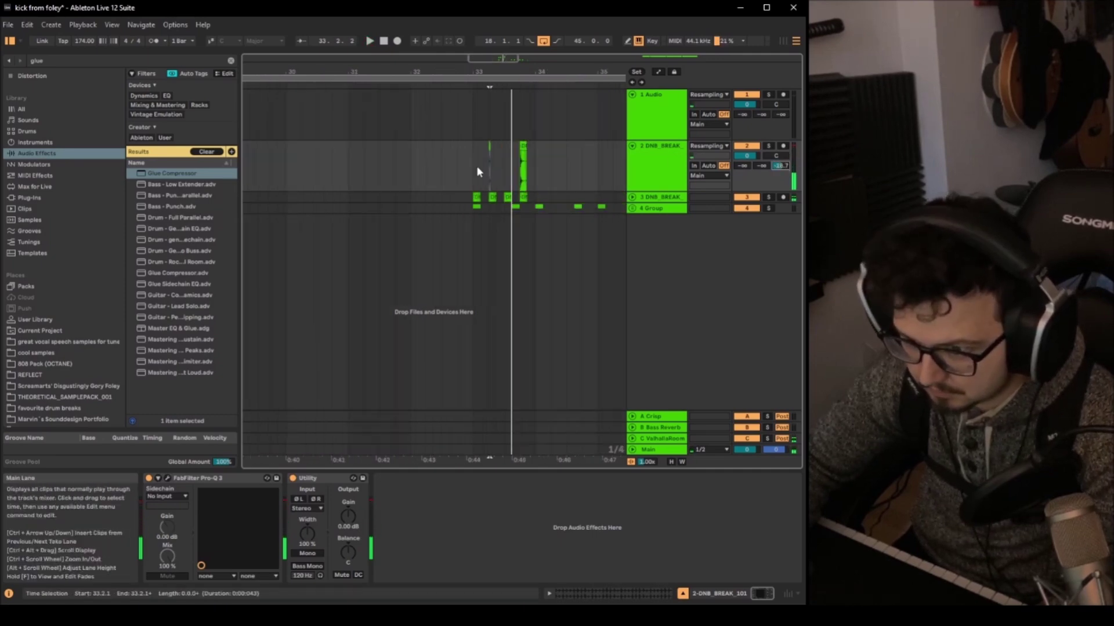
Step: Replace the hit at 33.4.1 on track 2 with a copy of the shortened hit from 33.2.1
left_click_drag(489, 166, 472, 194)
key("Delete")
left_click(472, 167)
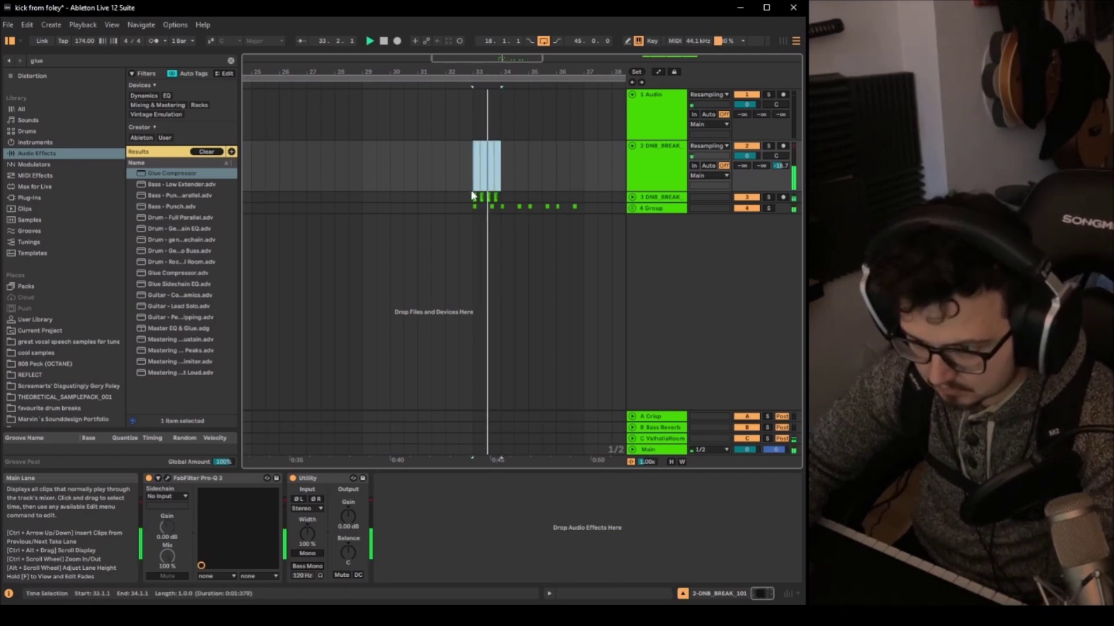
Step: Duplicate bar 33 of tracks 2 and 3 three times to fill bars 34 to 36, and play from bar 33
key("space")
key("ctrl+d")
key("ctrl+d")
key("ctrl+d")
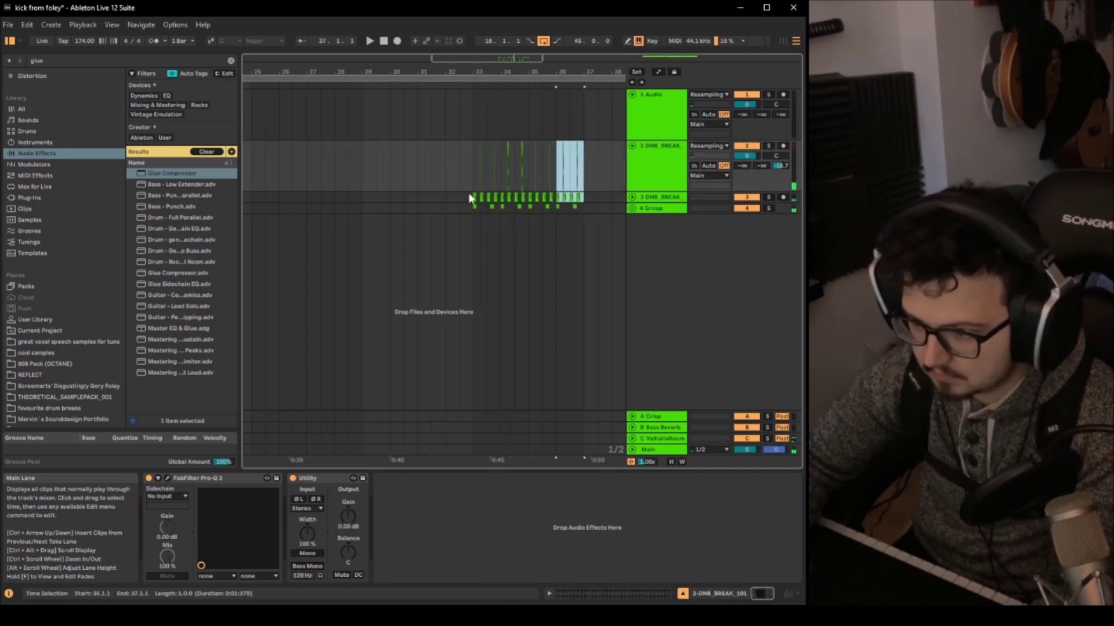
left_click(469, 196)
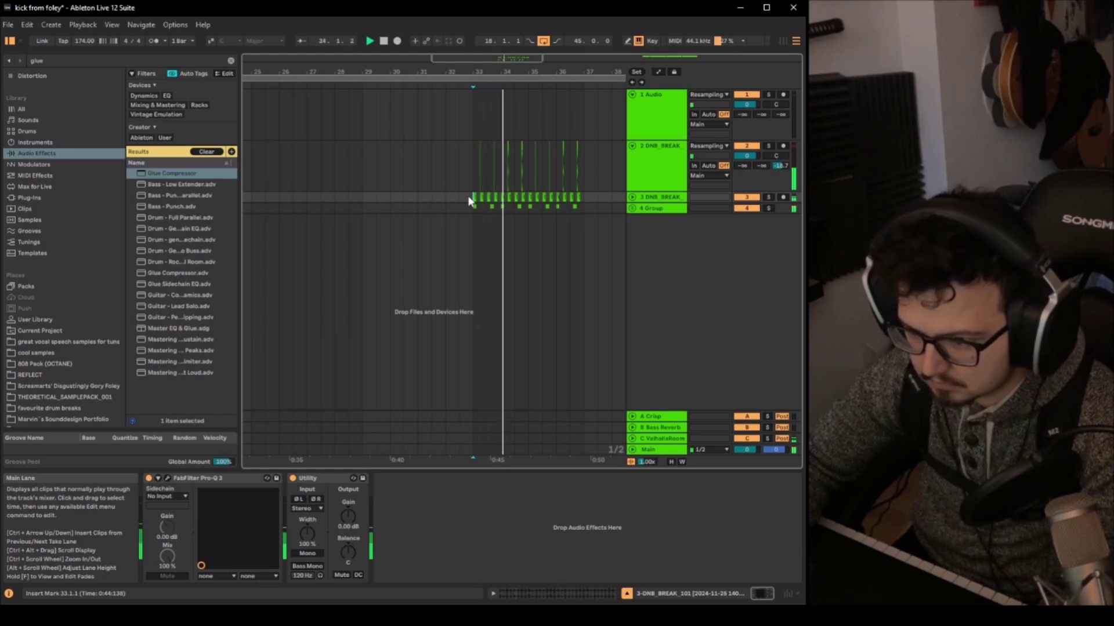
Step: Unfold group 4 and examine the transient clip at 33.1.1 on track 6 during playback
left_click(632, 208)
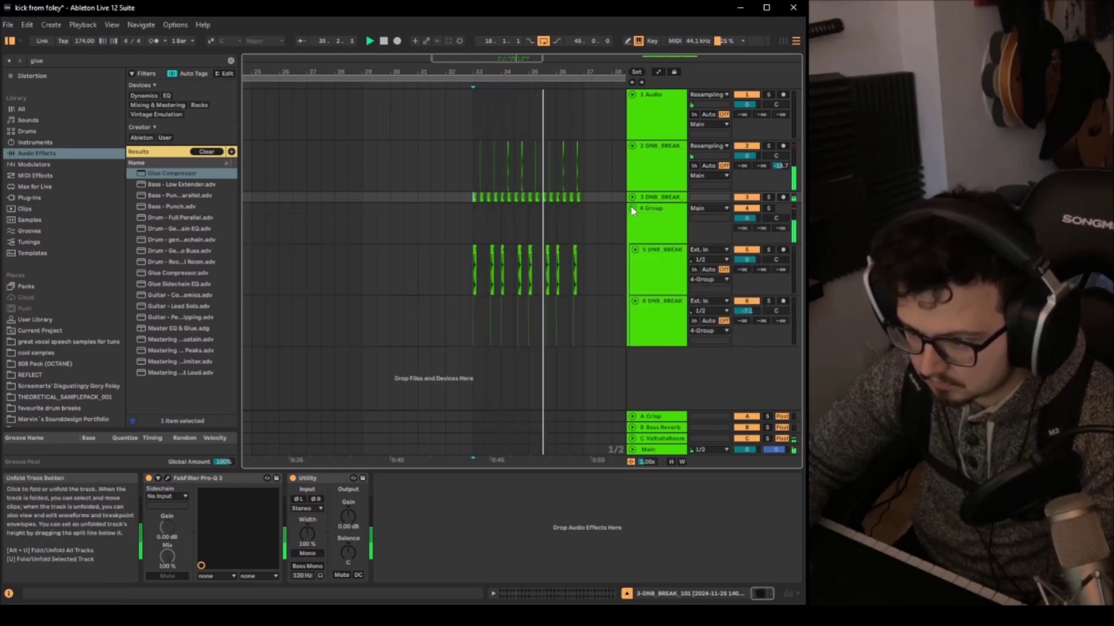
left_click(677, 319)
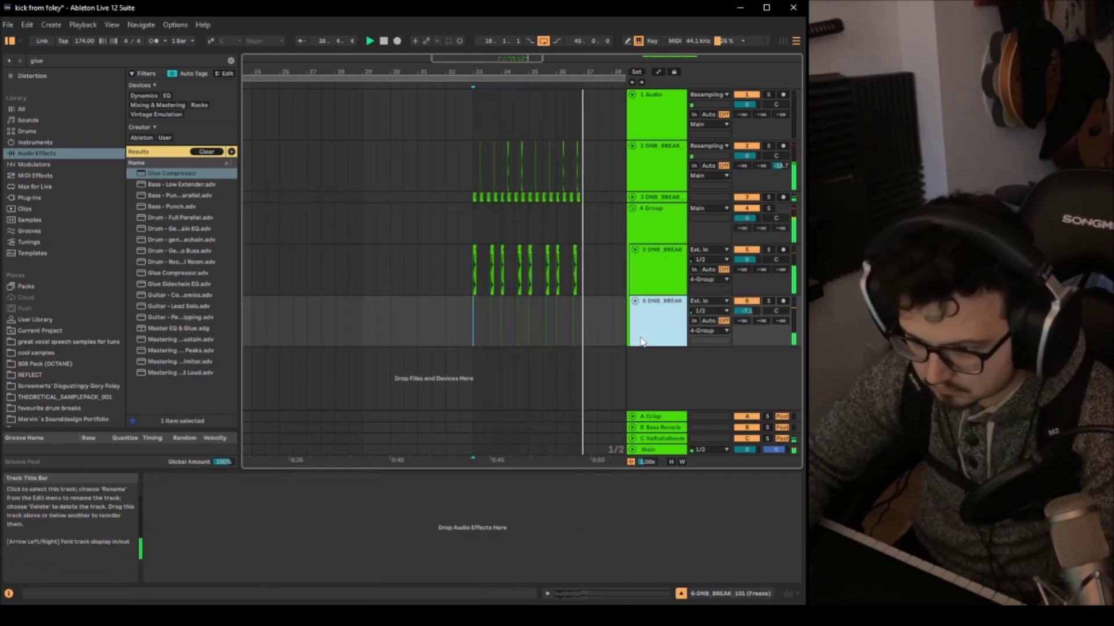
scroll(471, 311, "up", 10)
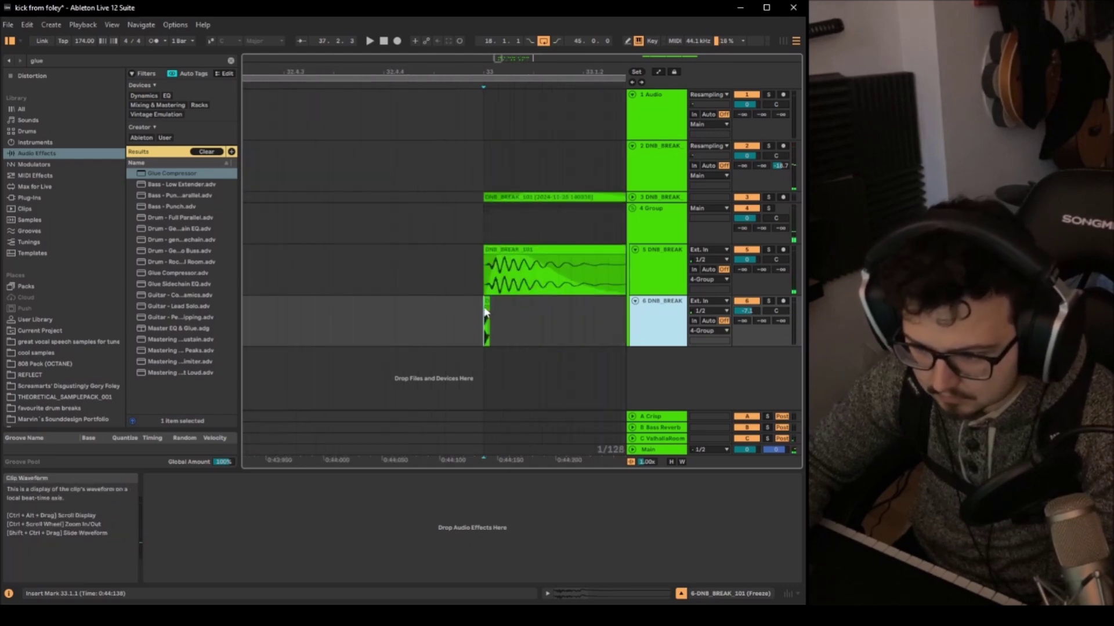
left_click(485, 302)
scroll(487, 301, "up", 5)
left_click(423, 308)
scroll(422, 309, "down", 3)
key("space")
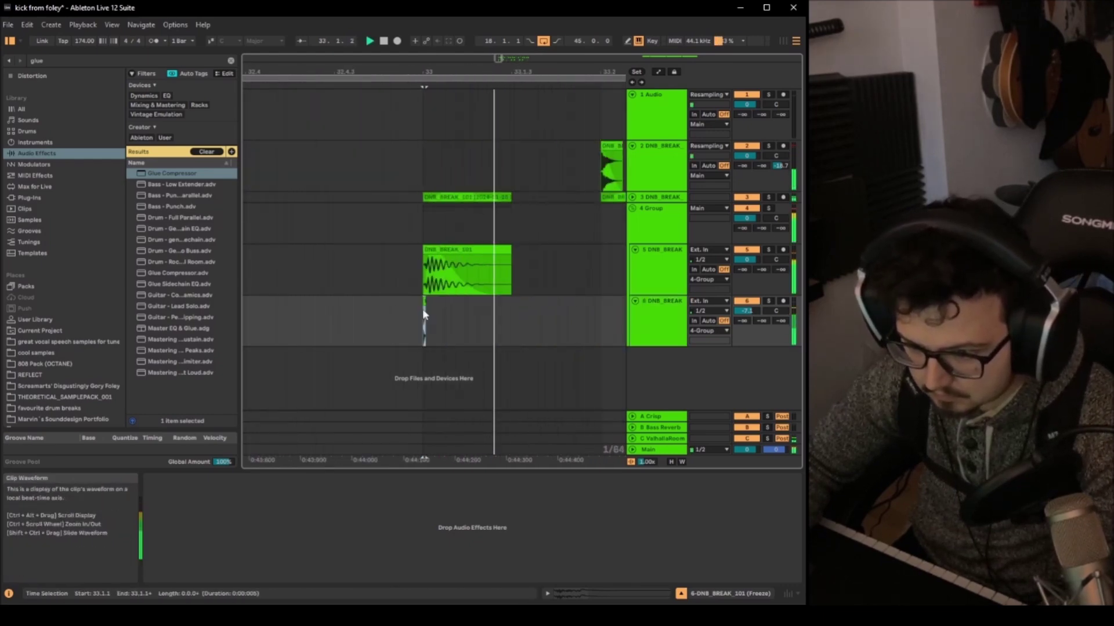
Step: Replace the kick and transient clips on tracks 5 and 6 in bars 34 to 36 with copies of bar 33
scroll(422, 308, "down", 5)
scroll(464, 290, "up", 10)
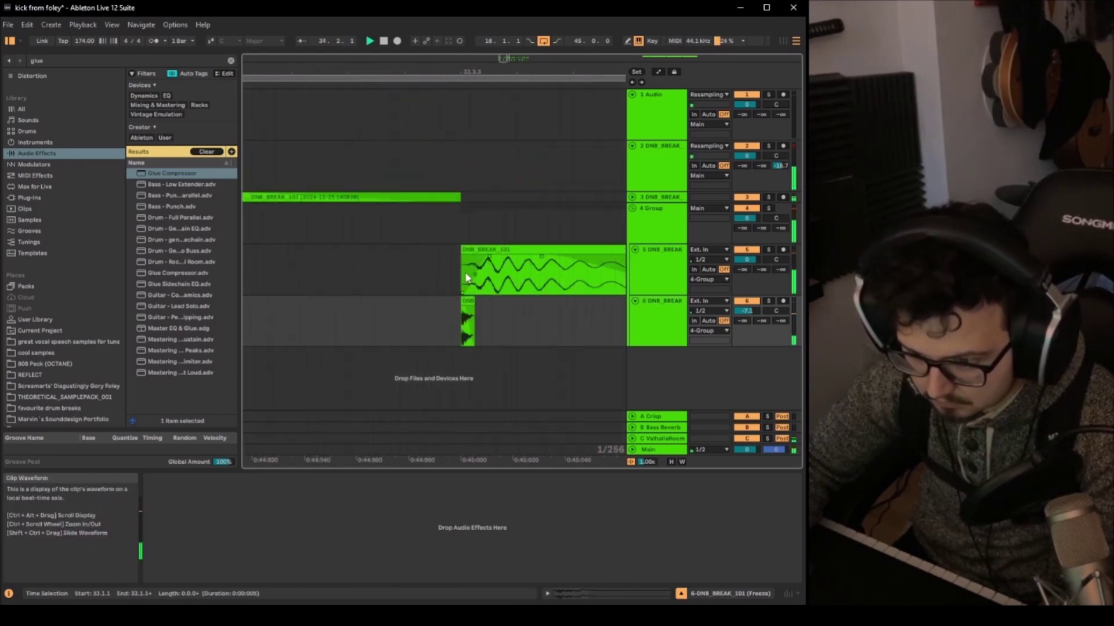
left_click_drag(474, 276, 474, 293)
left_click(458, 304)
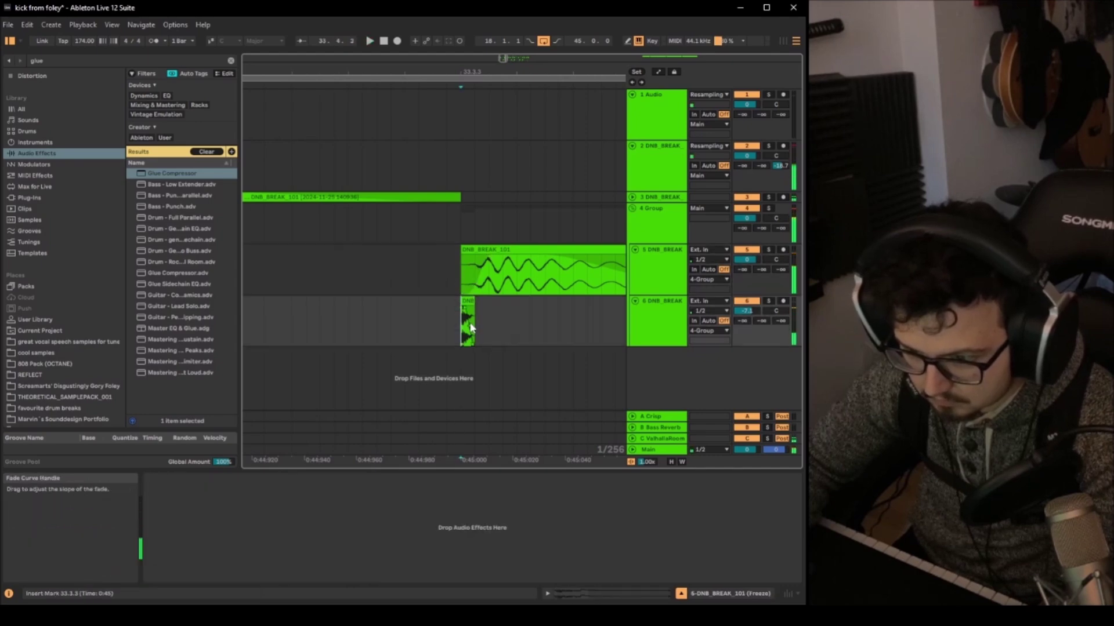
scroll(387, 329, "down", 10)
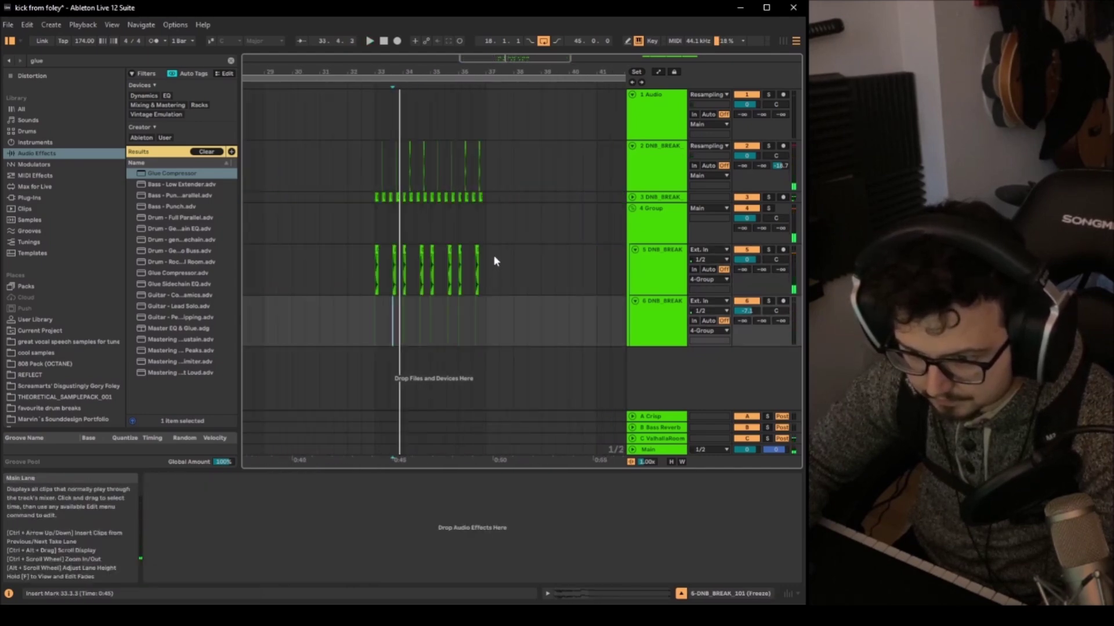
left_click_drag(497, 255, 398, 340)
key("Delete")
left_click_drag(398, 256, 375, 324)
key("ctrl+d")
key("ctrl+d")
key("ctrl+d")
left_click(374, 322)
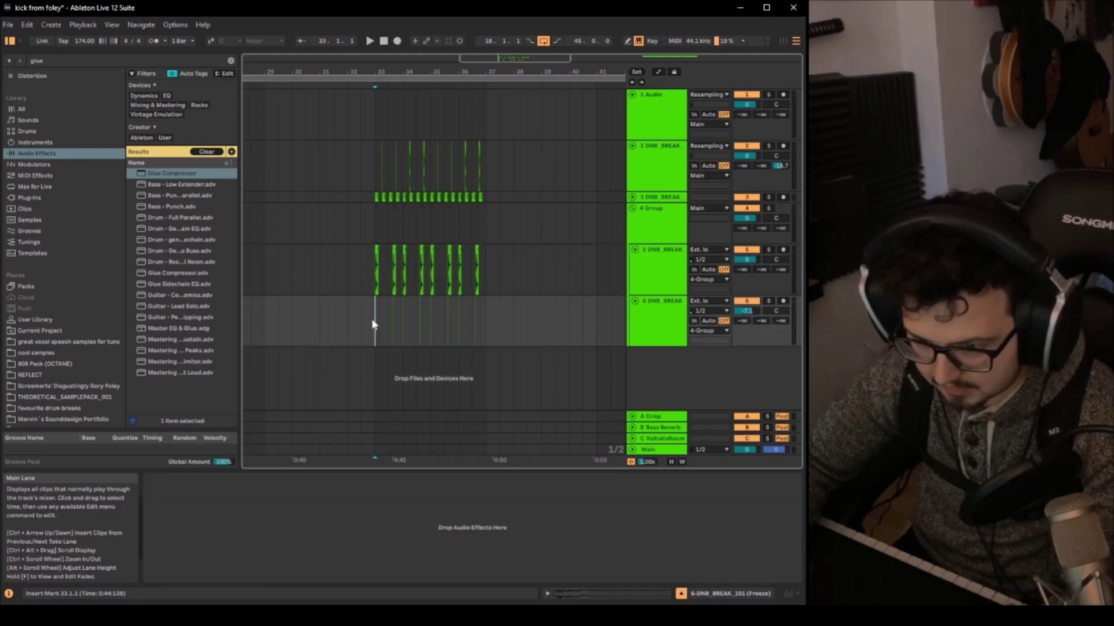
Step: Fold group 4 and set the ValhallaRoom decay on return C to 0.18 s during playback
left_click(632, 208)
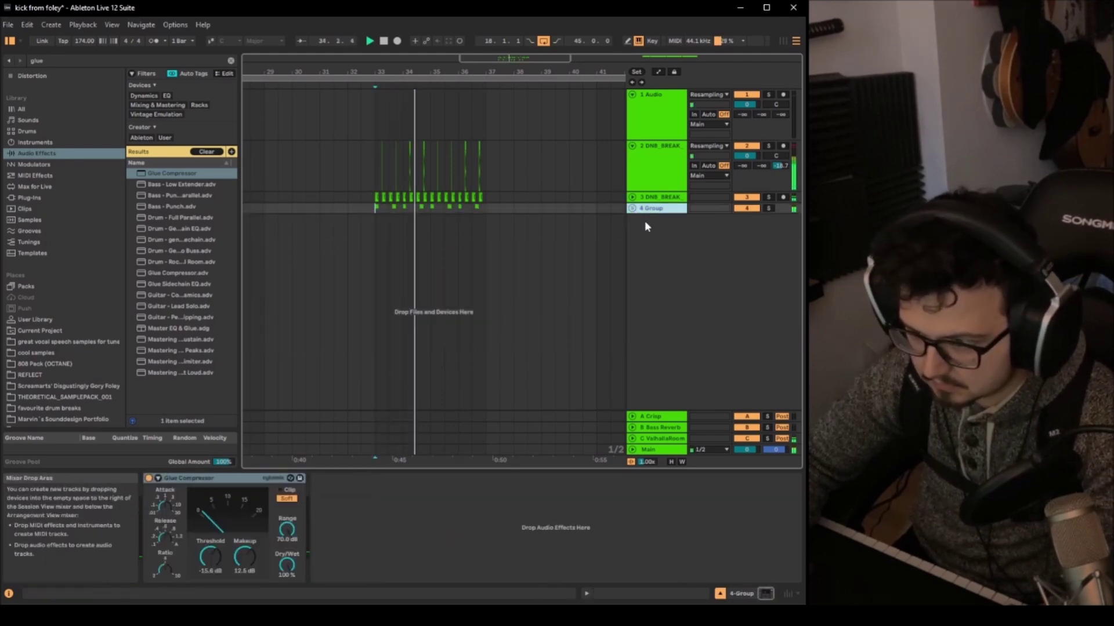
left_click(655, 168, "shift")
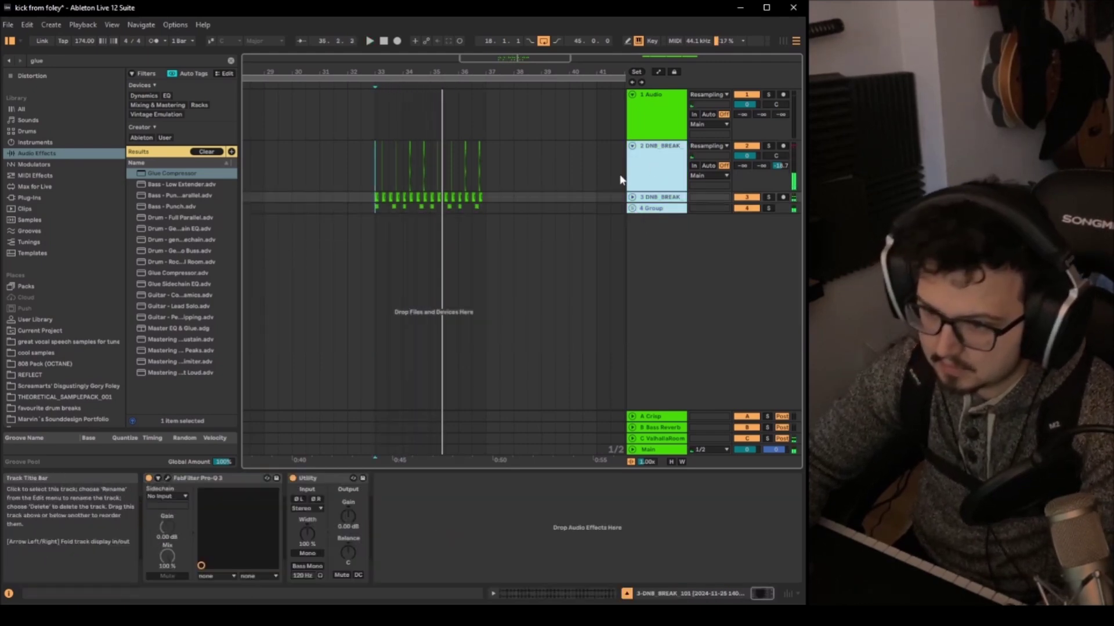
left_click(644, 439)
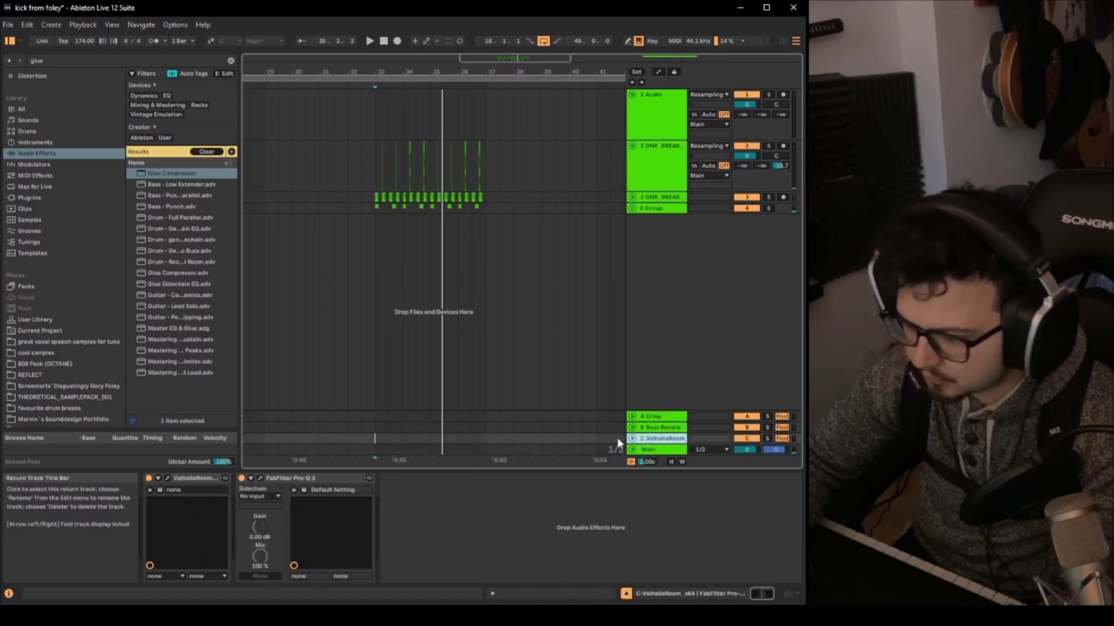
left_click(167, 478)
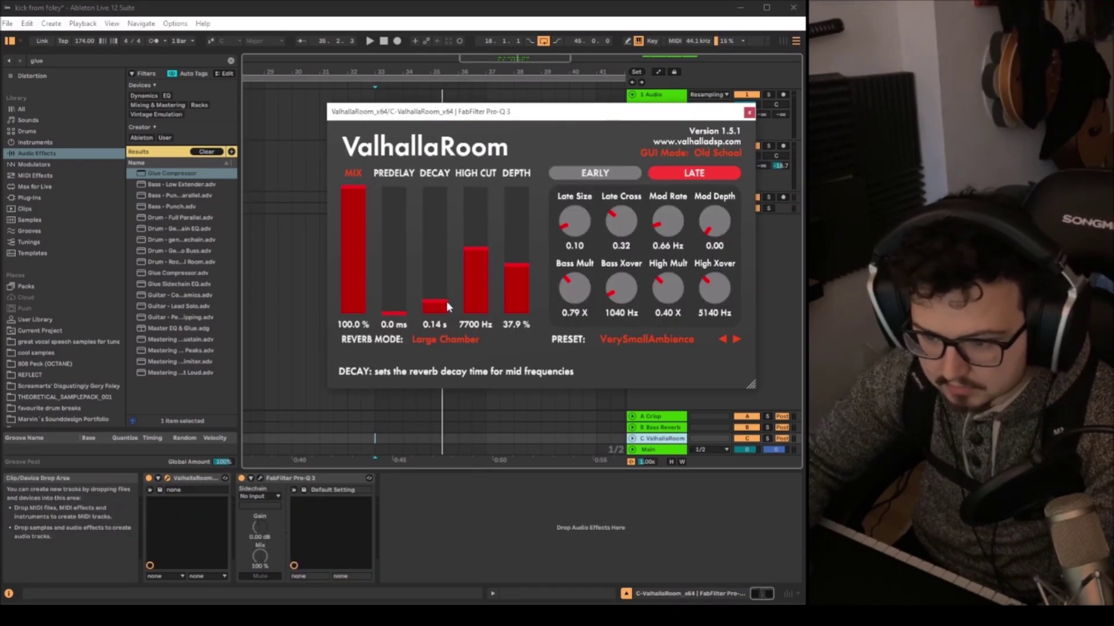
key("space")
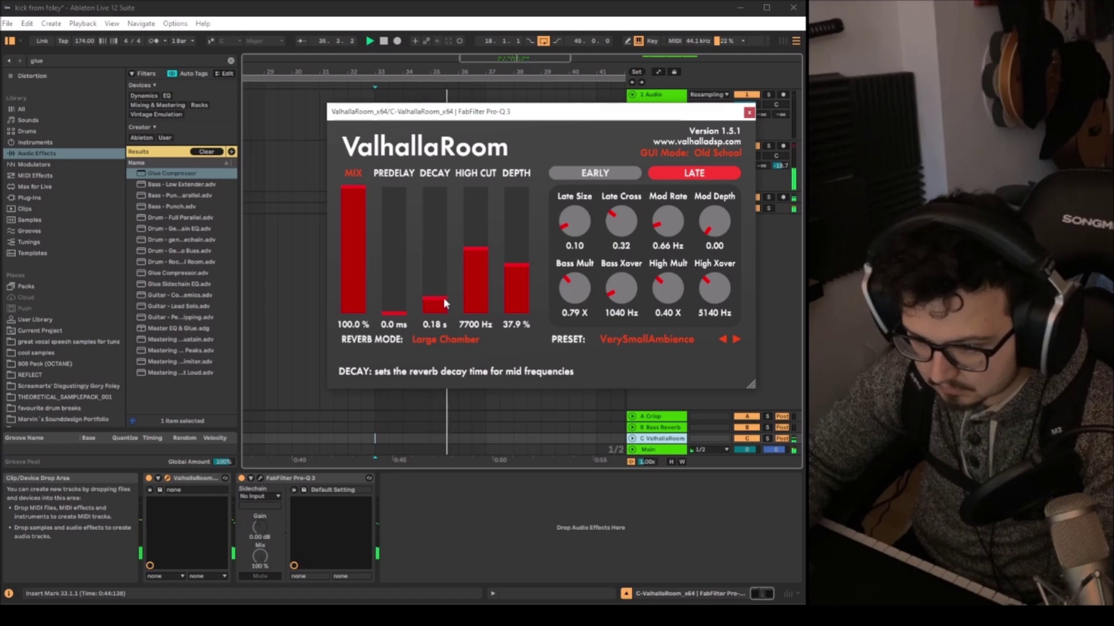
left_click(748, 112)
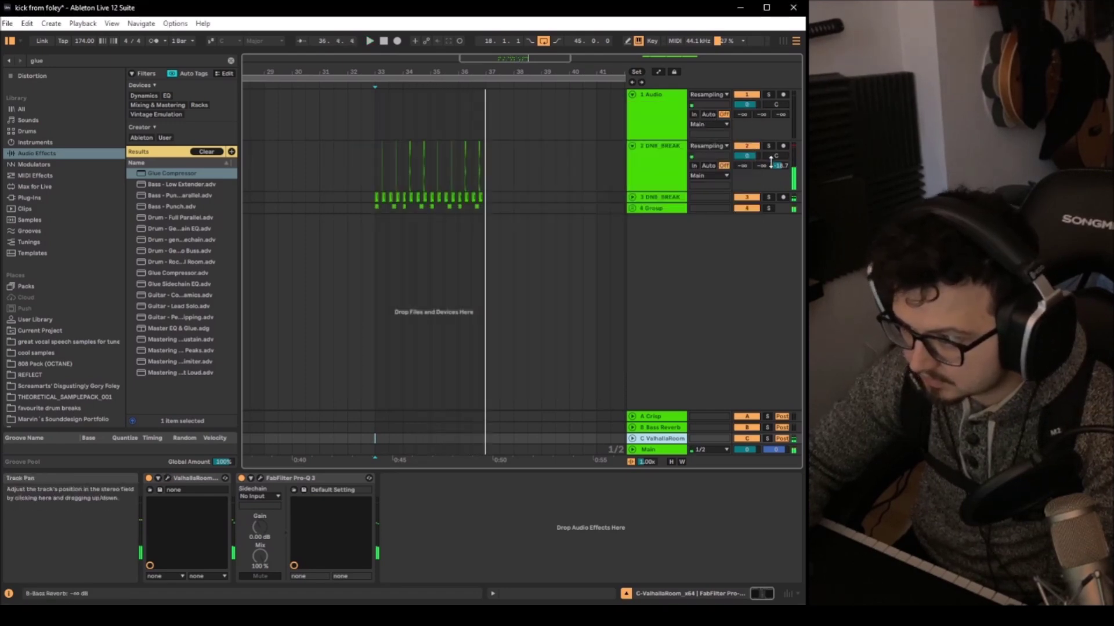
Step: Compare track 2 with its ValhallaRoom send fully down, and set the send to -15.3 dB
left_click_drag(780, 166, 780, 200)
key("space")
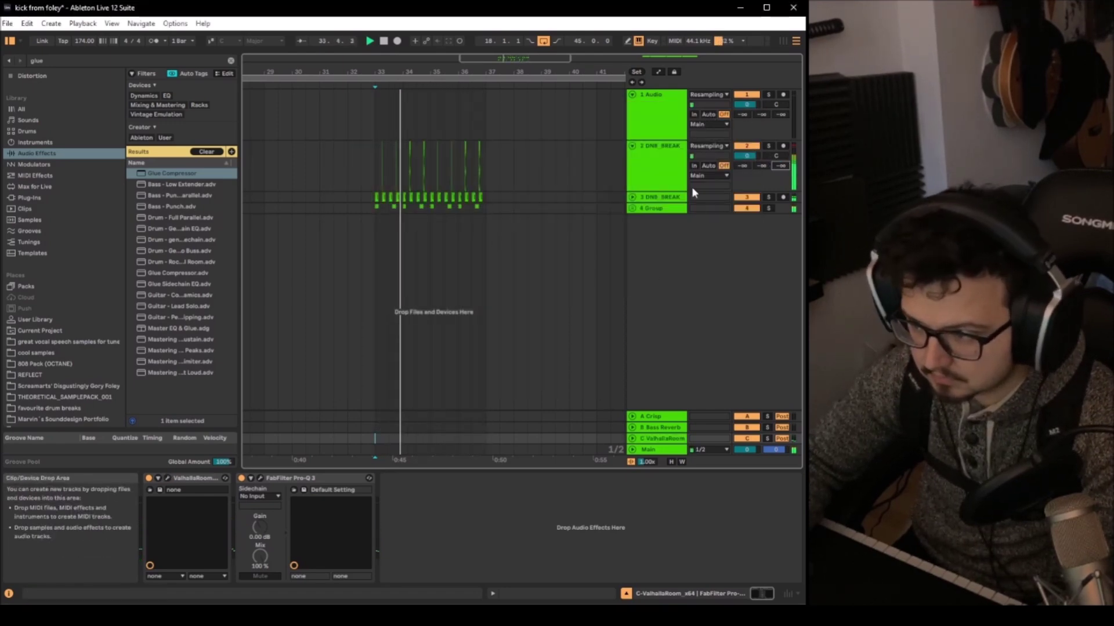
mouse_move(775, 171)
left_mouse_down()
mouse_move(779, 159)
mouse_move(780, 169)
left_mouse_up()
key("space")
key("space")
Step: Group tracks 2 to 4 and add a Glue Compressor to the new group
left_click(659, 166)
left_click(654, 210, "shift")
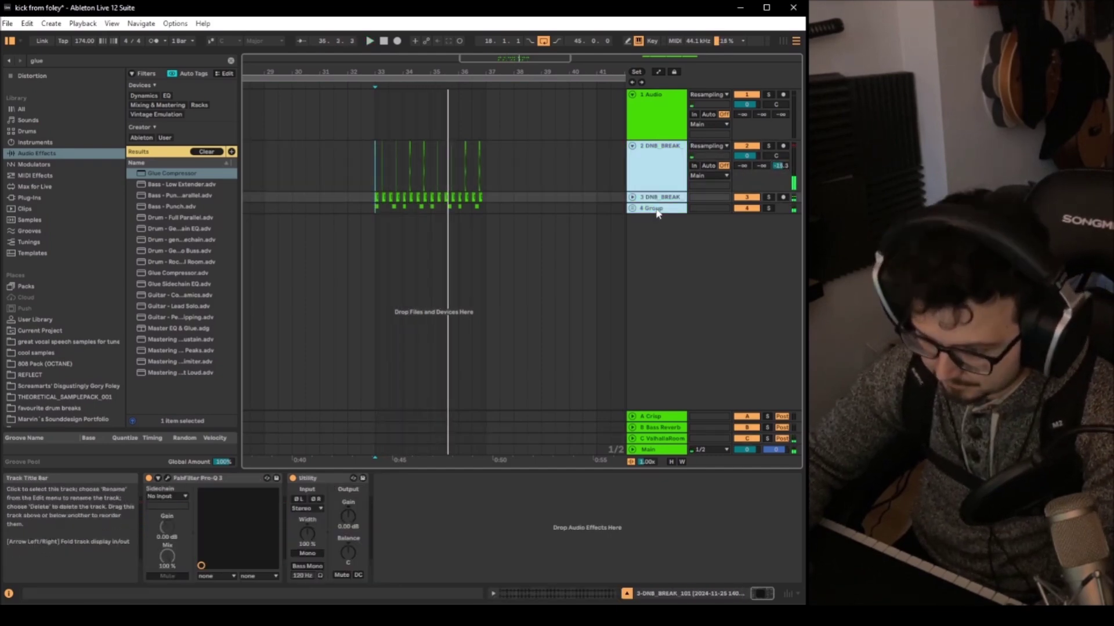
key("ctrl+g")
key("space")
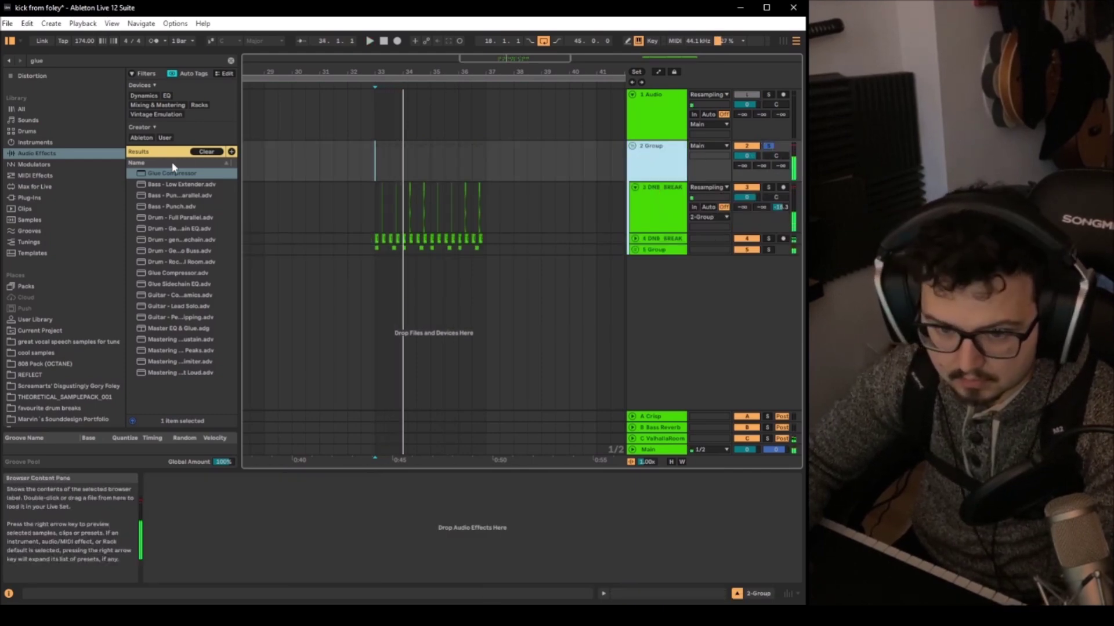
left_click(165, 173)
double_click(166, 173)
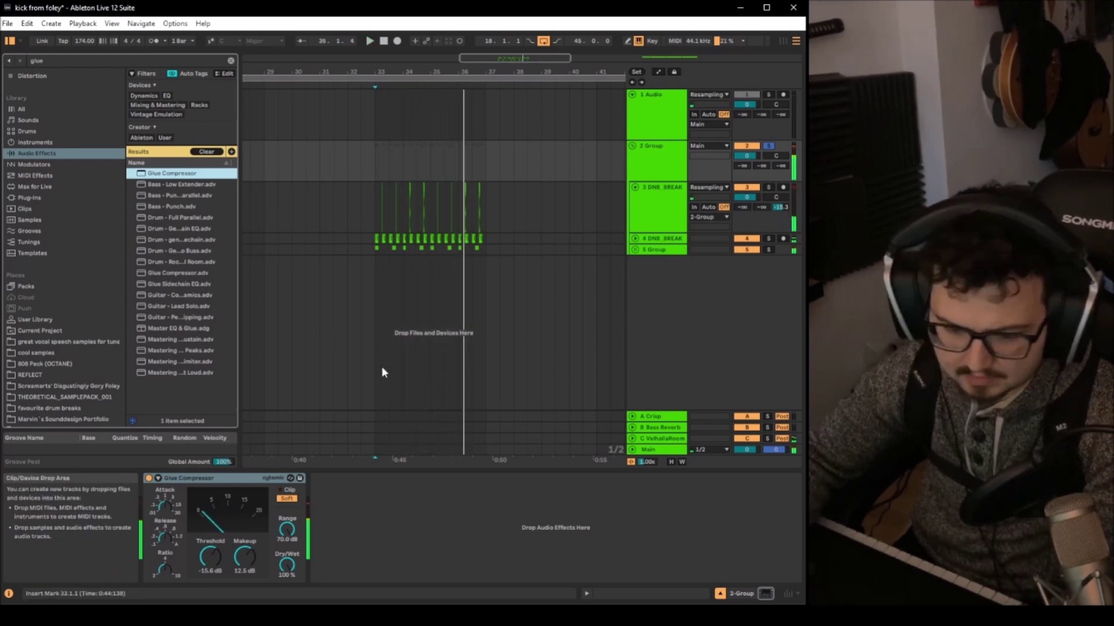
Step: Set group 2's send to the ValhallaRoom return to -17.8 dB and play the loop
left_click(629, 167)
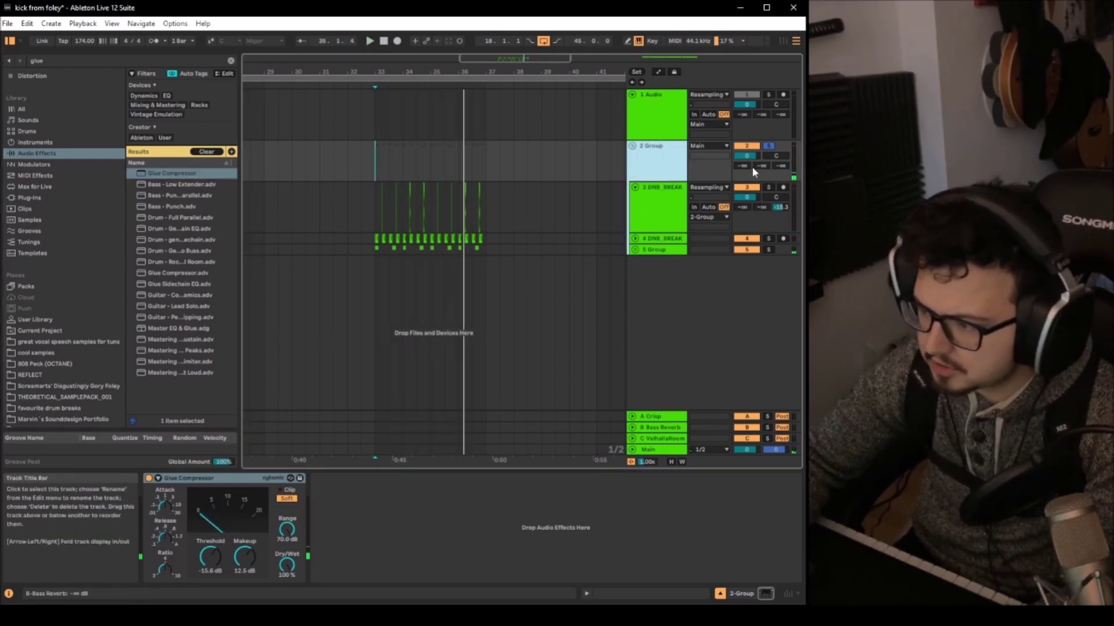
left_click_drag(778, 165, 777, 164)
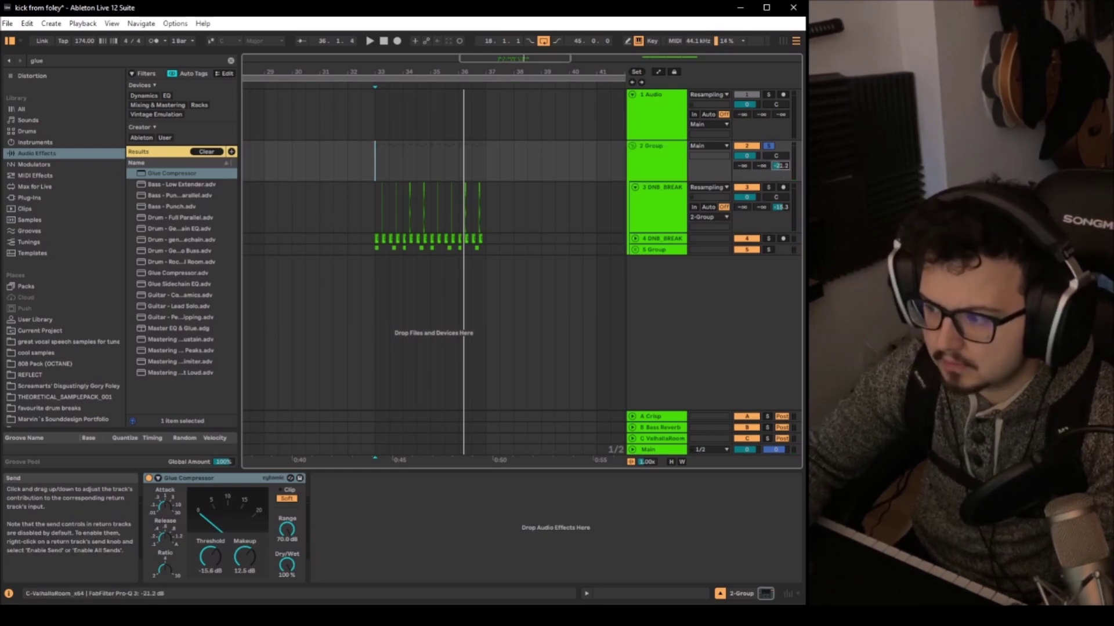
key("space")
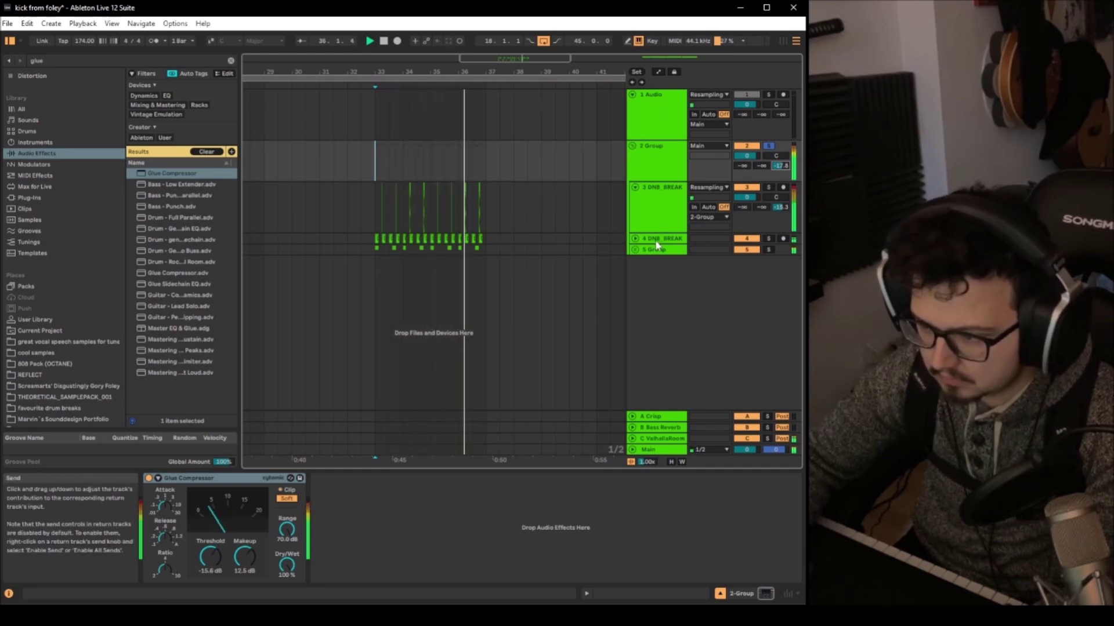
Step: Unfold group 5 and copy track 4's hit from 33.1.1 to 33.3.3, in line with the second kick
left_click(635, 249)
key("space")
scroll(380, 338, "up", 10)
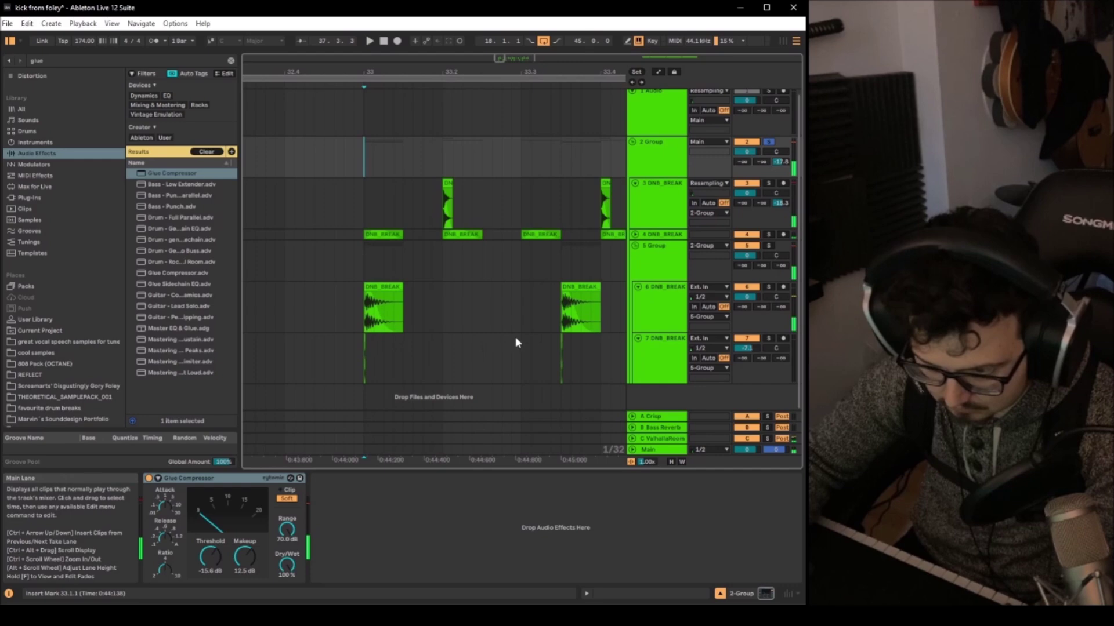
left_click(560, 336)
left_click(394, 234)
key("space")
left_click_drag(389, 234, 582, 237)
key("space")
Step: Audition track 4 soloed, and play all the layers together from 33.1.1
left_click(767, 235)
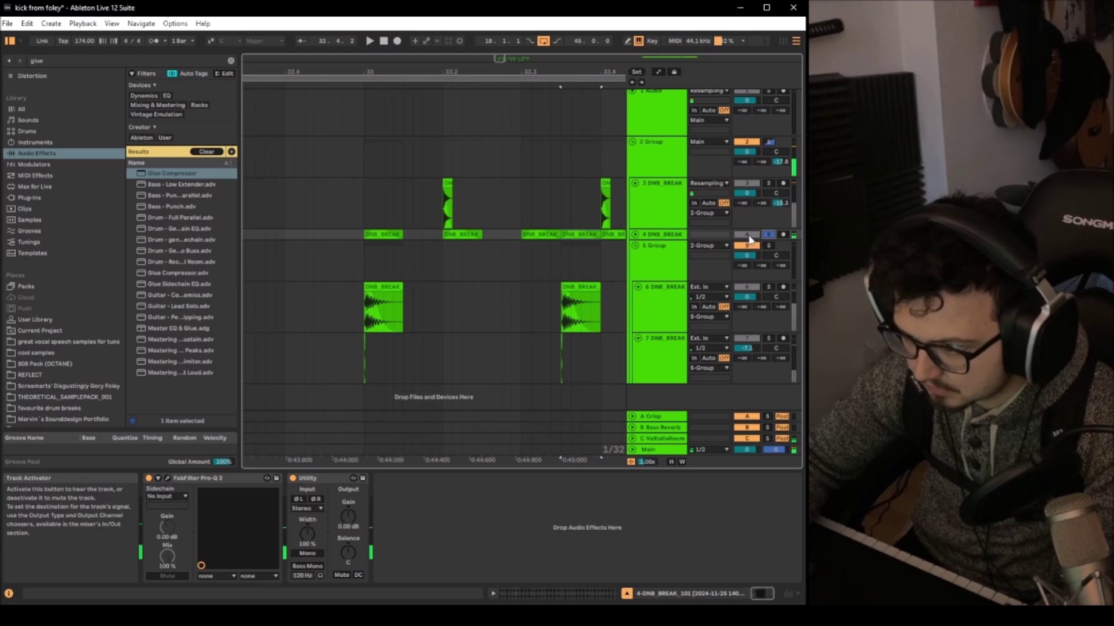
left_click(769, 234)
key("space")
scroll(477, 264, "down", 7)
left_click(476, 262)
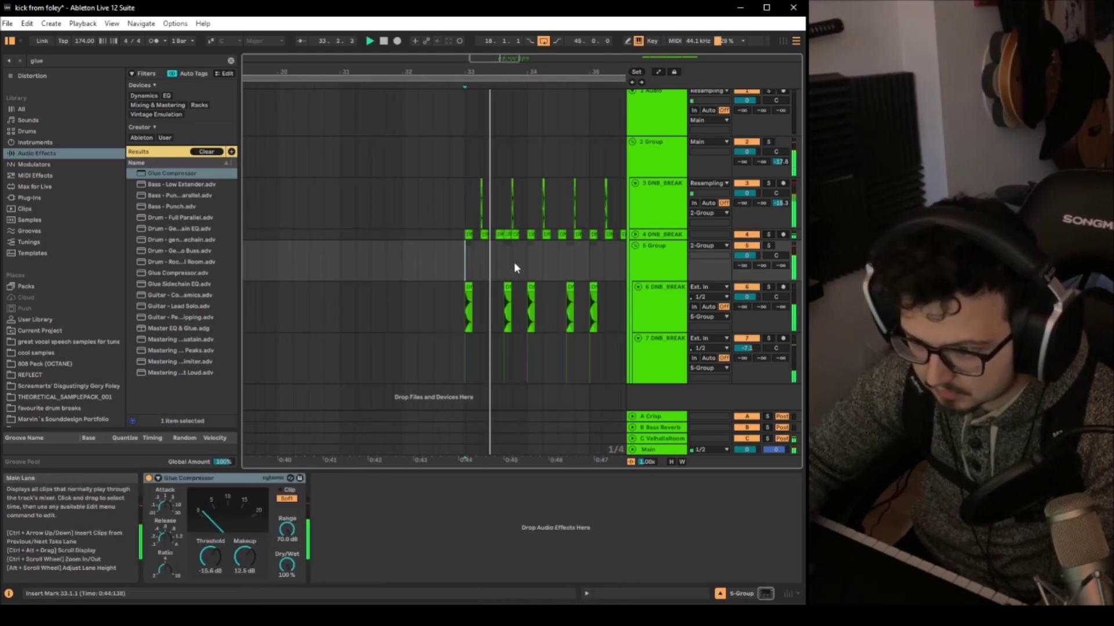
scroll(505, 257, "up", 3)
key("space")
Step: Adjust the fade of the copied hit at 33.3.3 on track 4 and check its clip gain
left_click(635, 235)
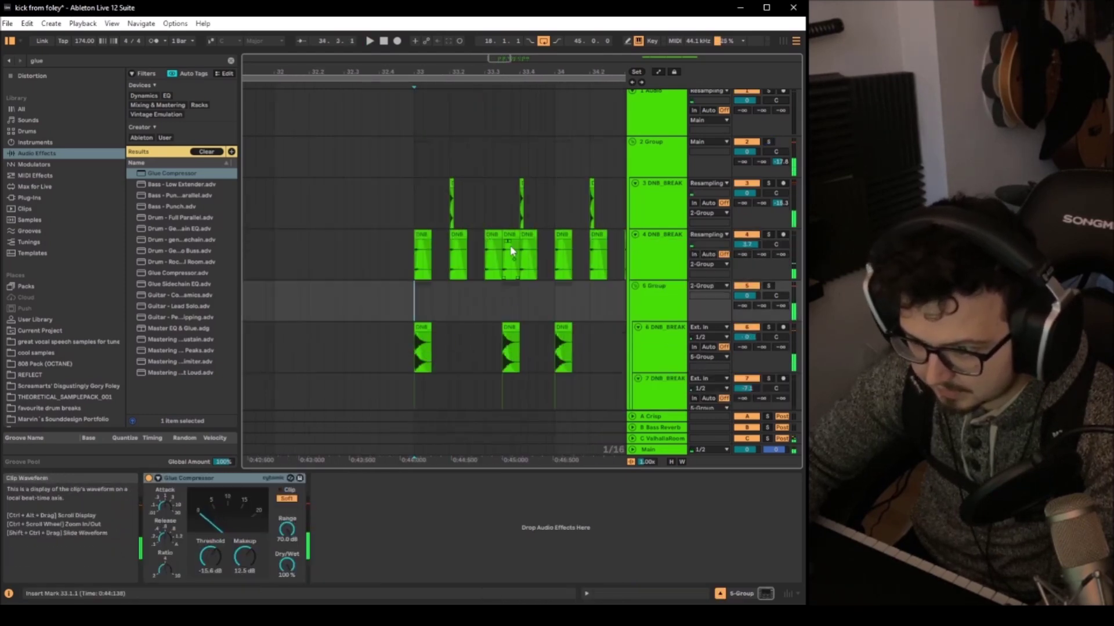
left_click_drag(511, 260, 512, 241)
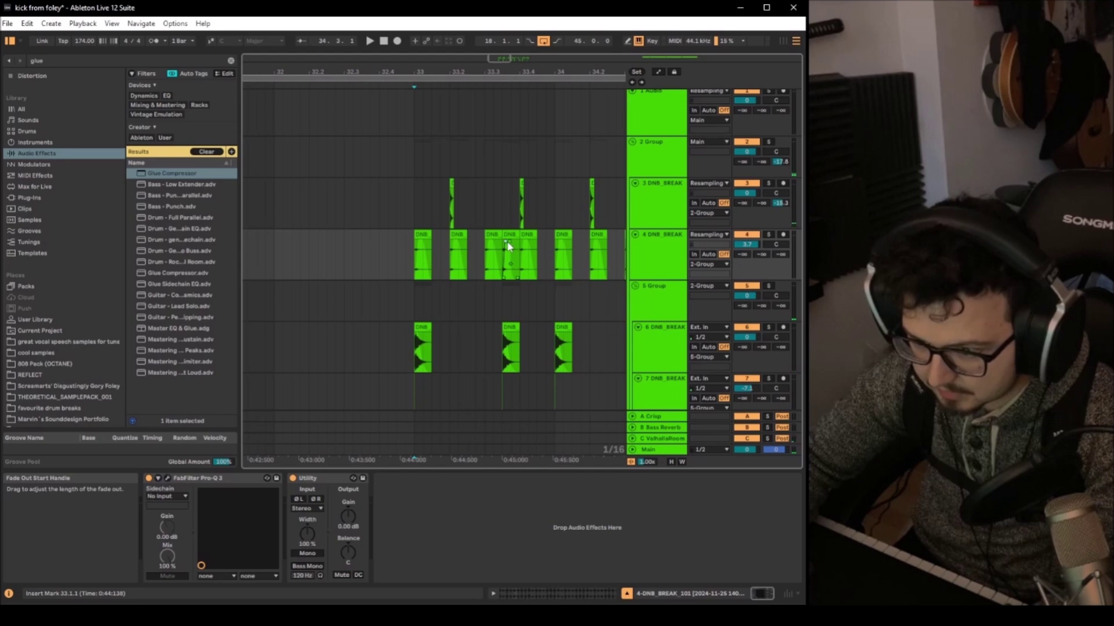
double_click(509, 236)
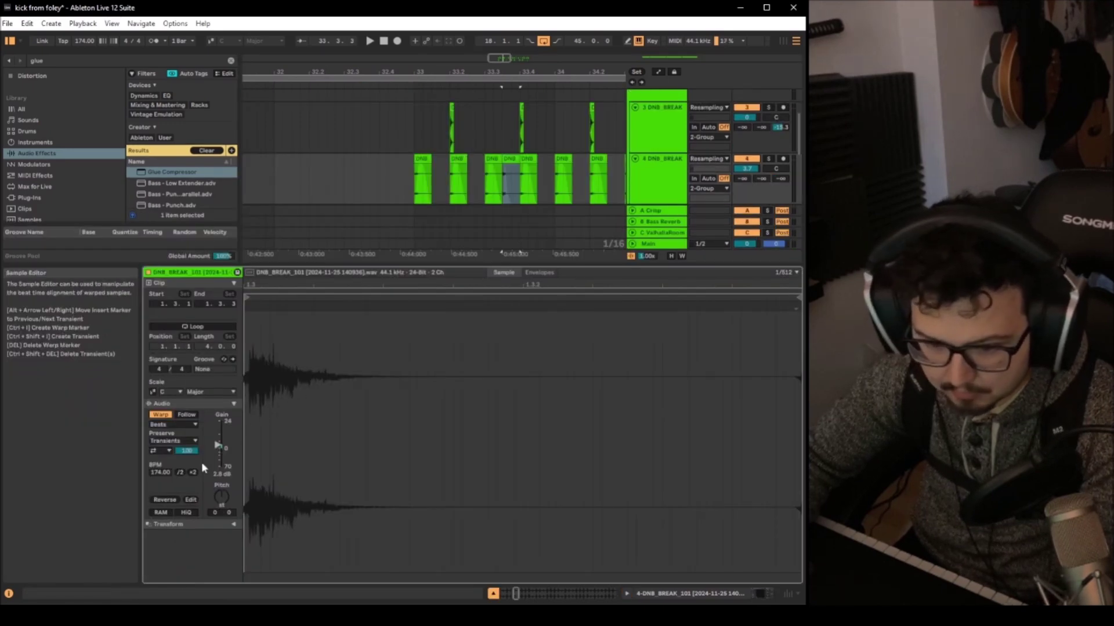
key("shift+Tab")
Step: Duplicate bar 33 of track 4 over bars 34 to 36
scroll(416, 274, "down", 5)
left_click(413, 271)
scroll(413, 271, "up", 3)
left_click_drag(413, 274, 477, 260)
key("ctrl+d")
scroll(476, 262, "down", 5)
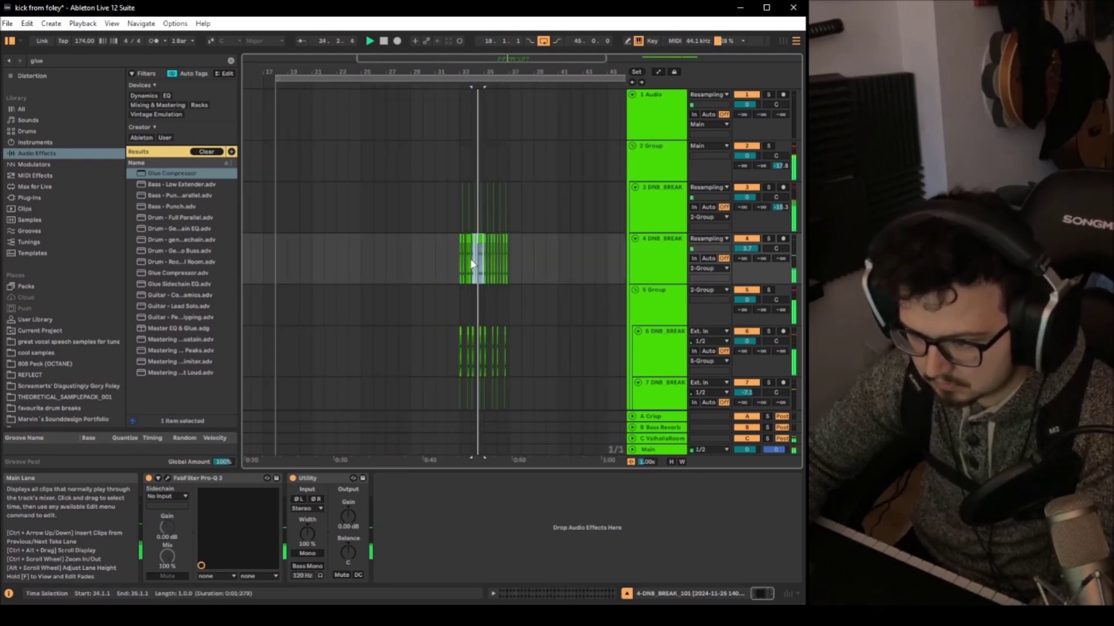
Step: Fold tracks 3 and 4 and group 5 in the arrangement
left_click(635, 239)
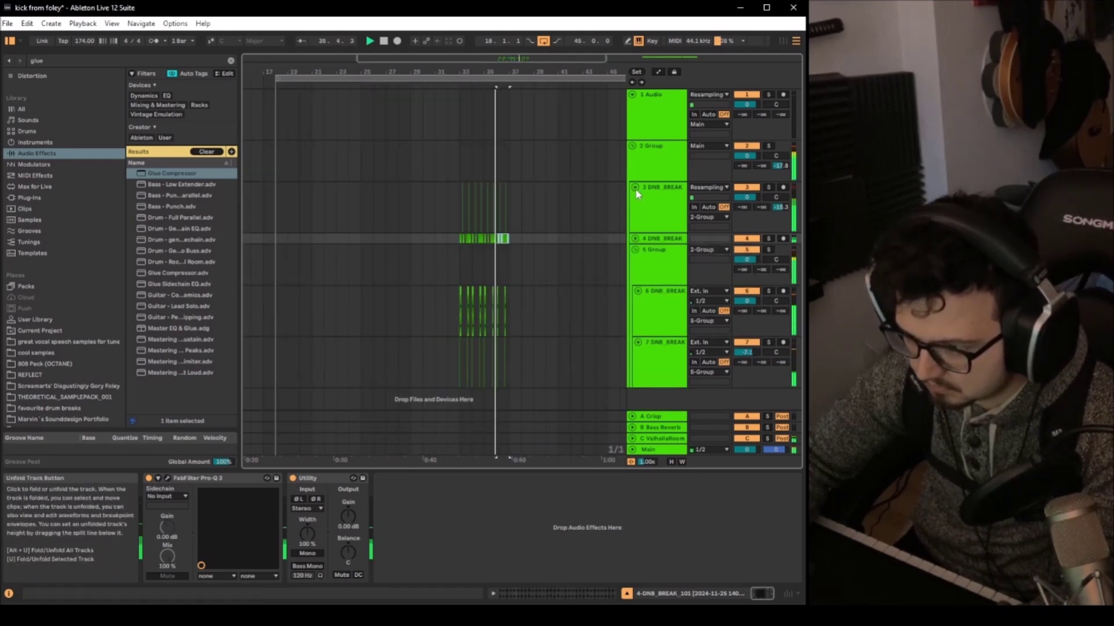
left_click(635, 187)
left_click(636, 210)
left_click(638, 168)
scroll(512, 201, "up", 5)
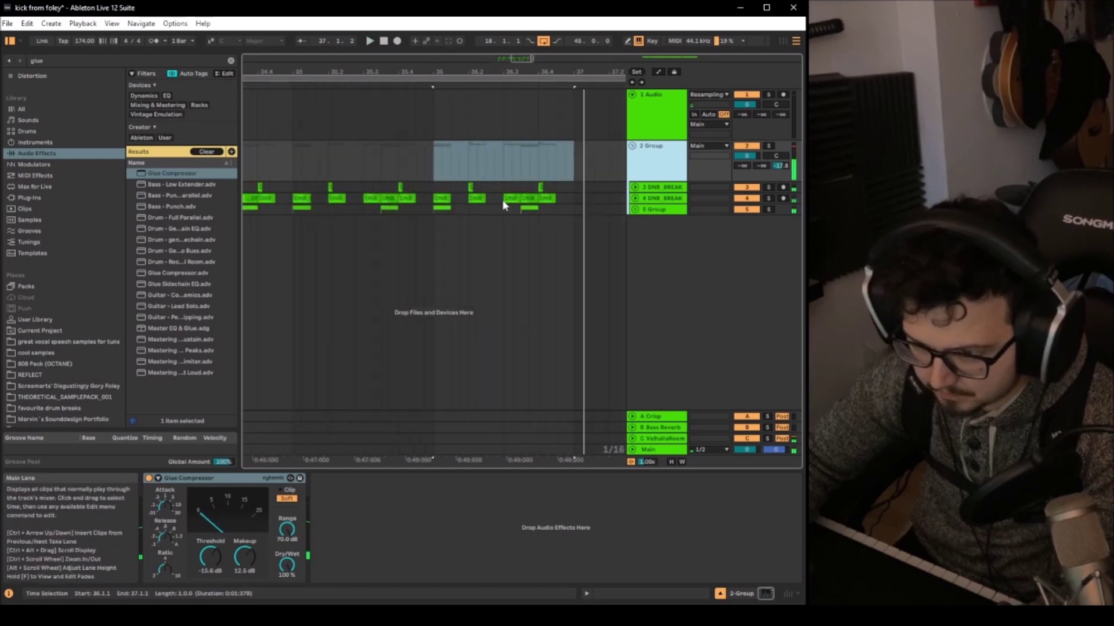
Step: Unfold group 5, insert a new audio track below it and arm that track for recording
left_click(470, 211)
left_click(634, 209)
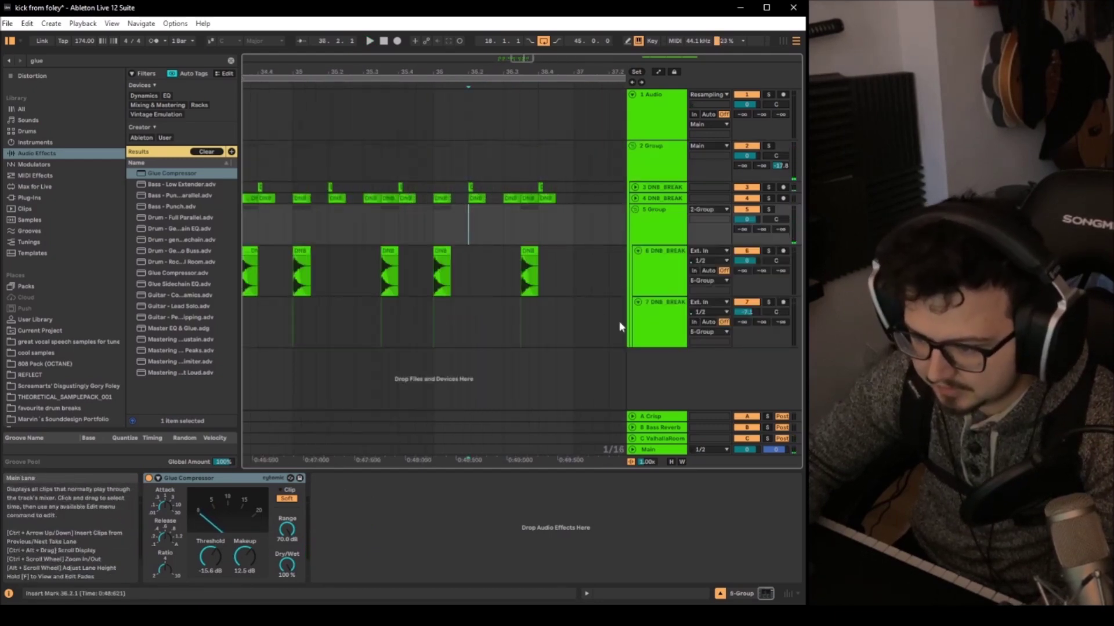
right_click(660, 356)
left_click(666, 362)
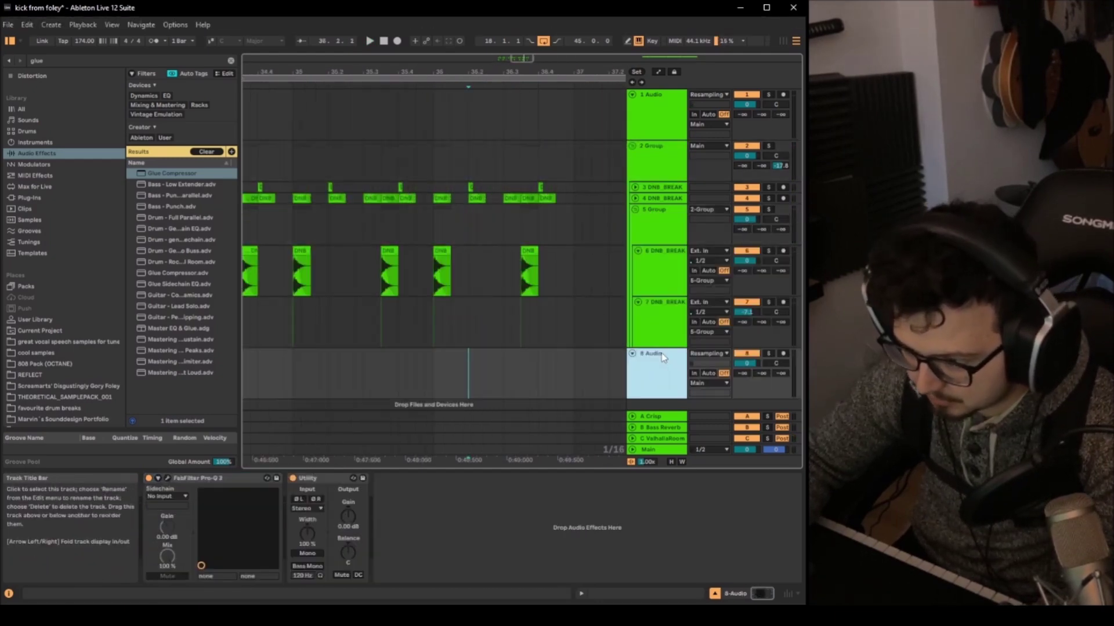
left_click(782, 354)
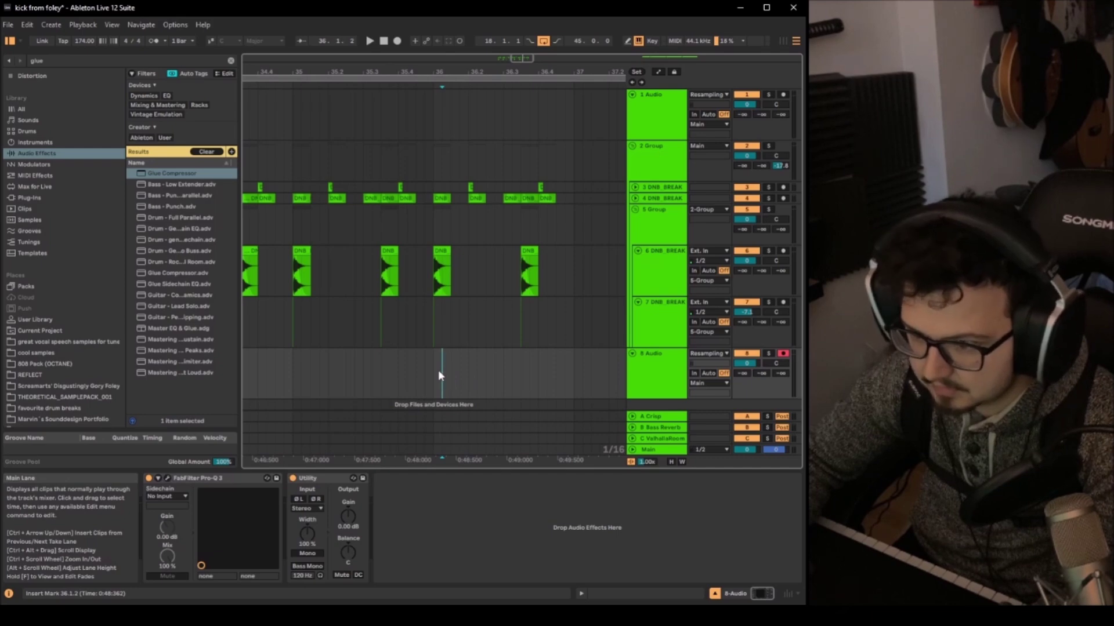
Step: Solo group 5 and record its output onto track 8 from 36.1.1
left_click(768, 209)
left_click(397, 41)
key("space")
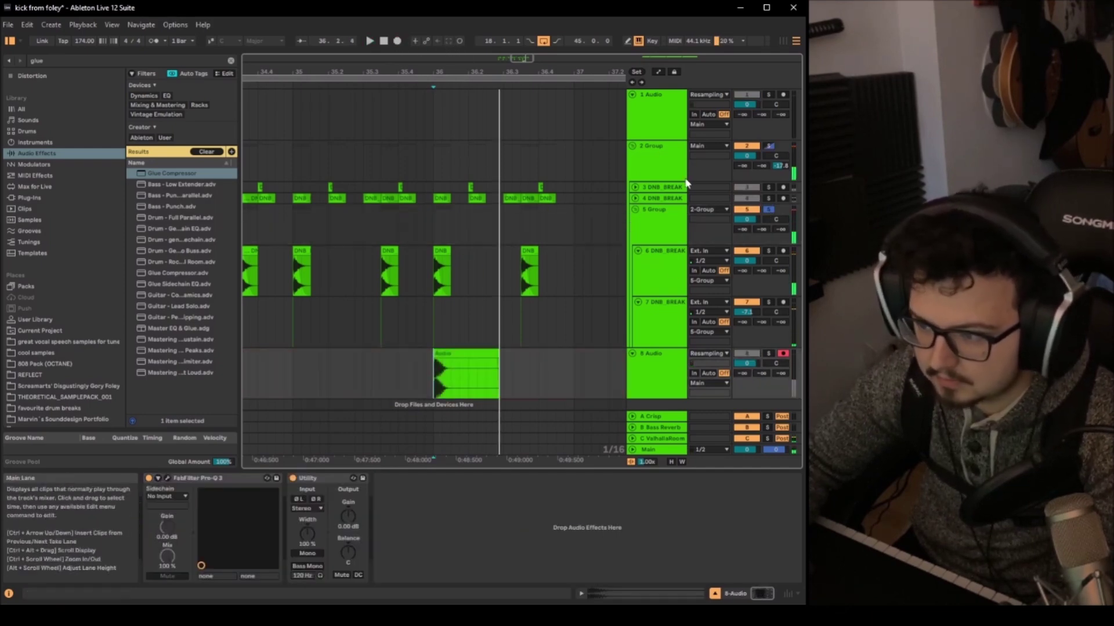
Step: Solo track 3 and record its reverberated hit onto track 8 from 36.1.1
left_click(768, 187)
left_click(397, 41)
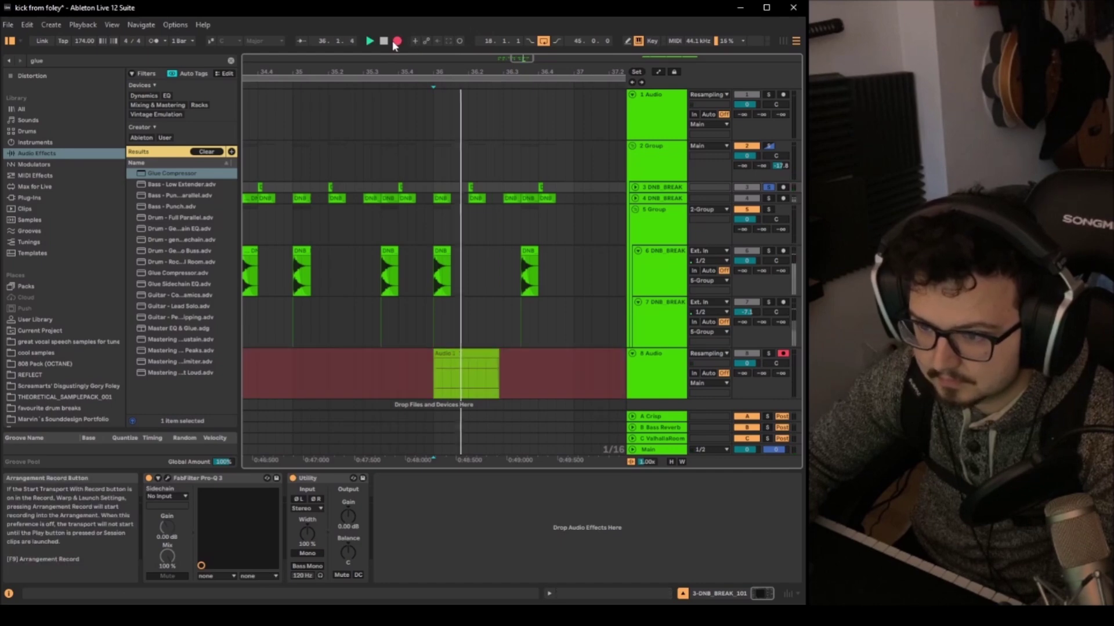
key("space")
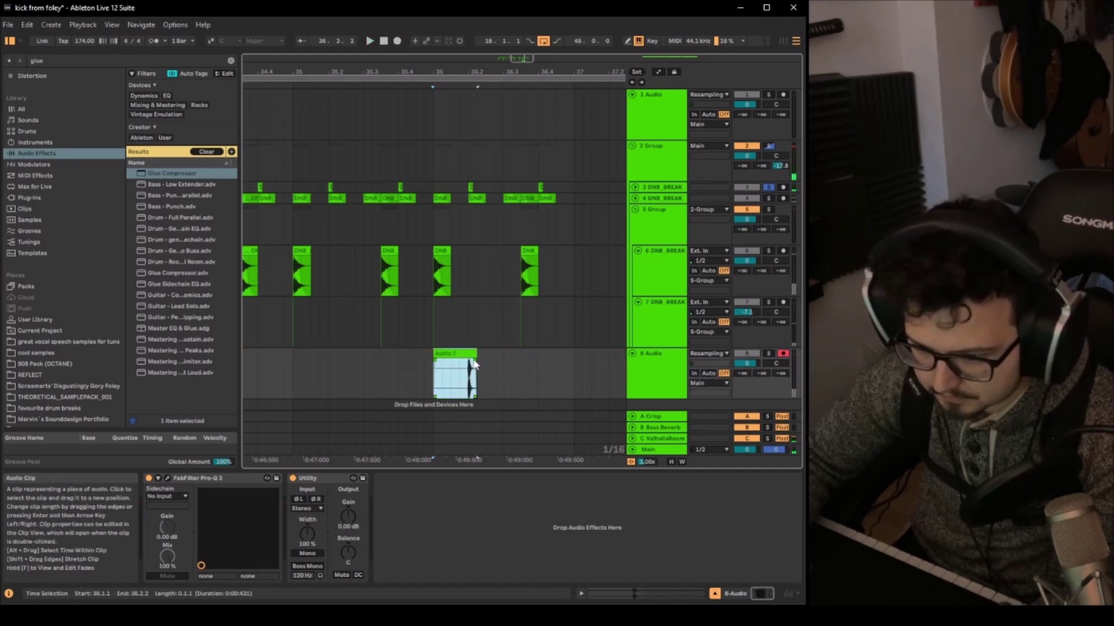
Step: Keep only the recorded hit on track 8, move it to 36.3.2 and turn off the solo
left_click_drag(434, 355, 512, 362)
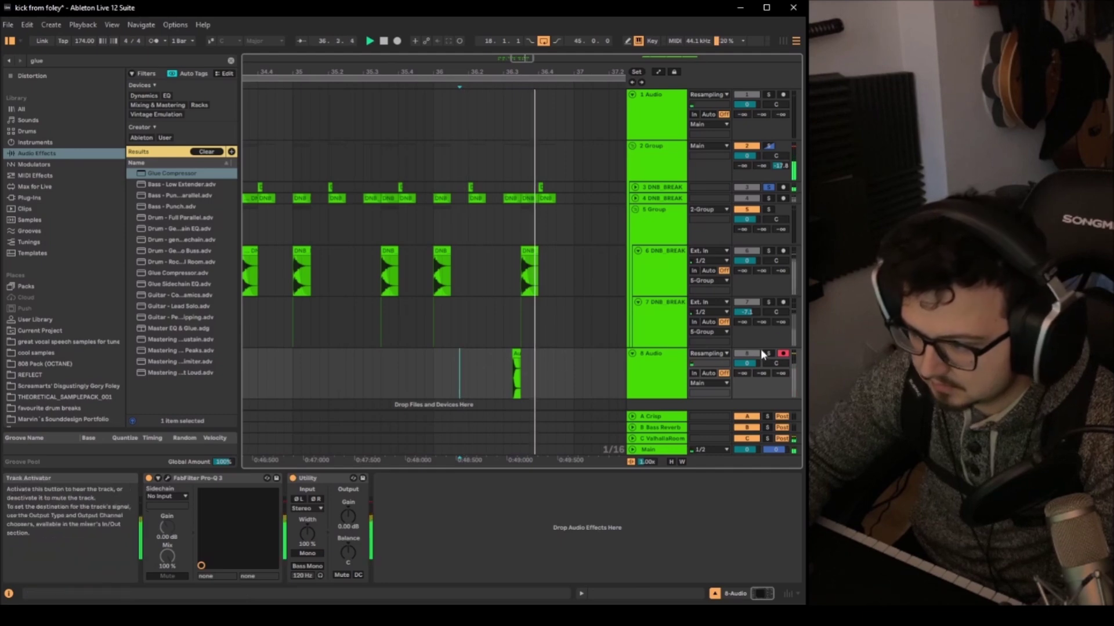
left_click(769, 145)
scroll(556, 255, "down", 1)
scroll(556, 255, "down", 1)
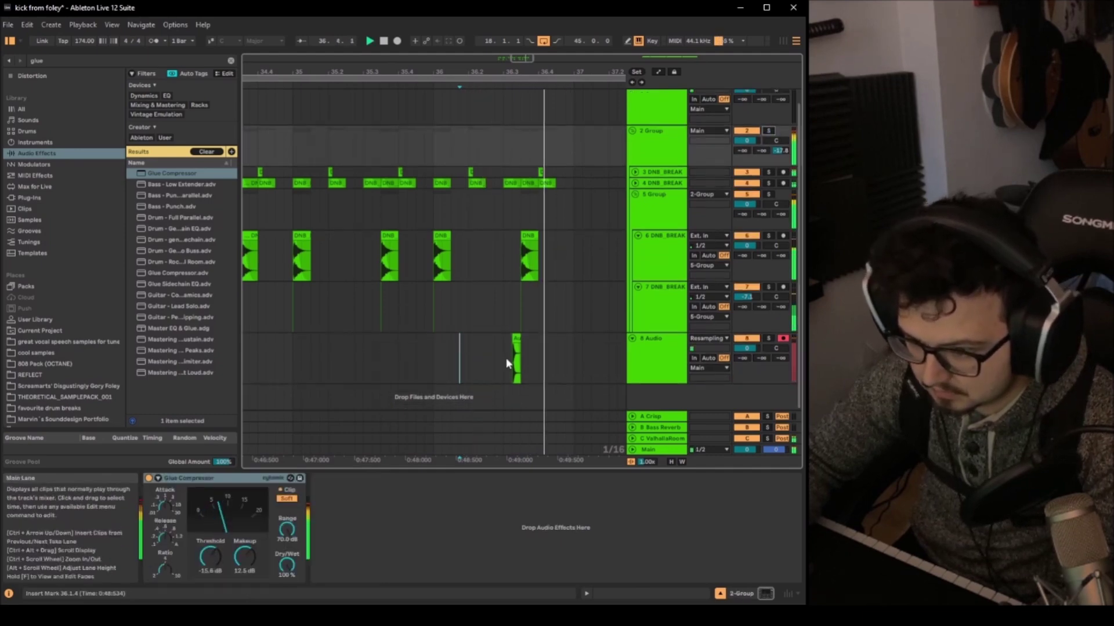
scroll(513, 358, "up", 3)
Step: Fade out the hit at 36.3.2 on track 8 and lower the track's volume slightly while auditioning it
left_click_drag(530, 345, 500, 365)
left_click(462, 360)
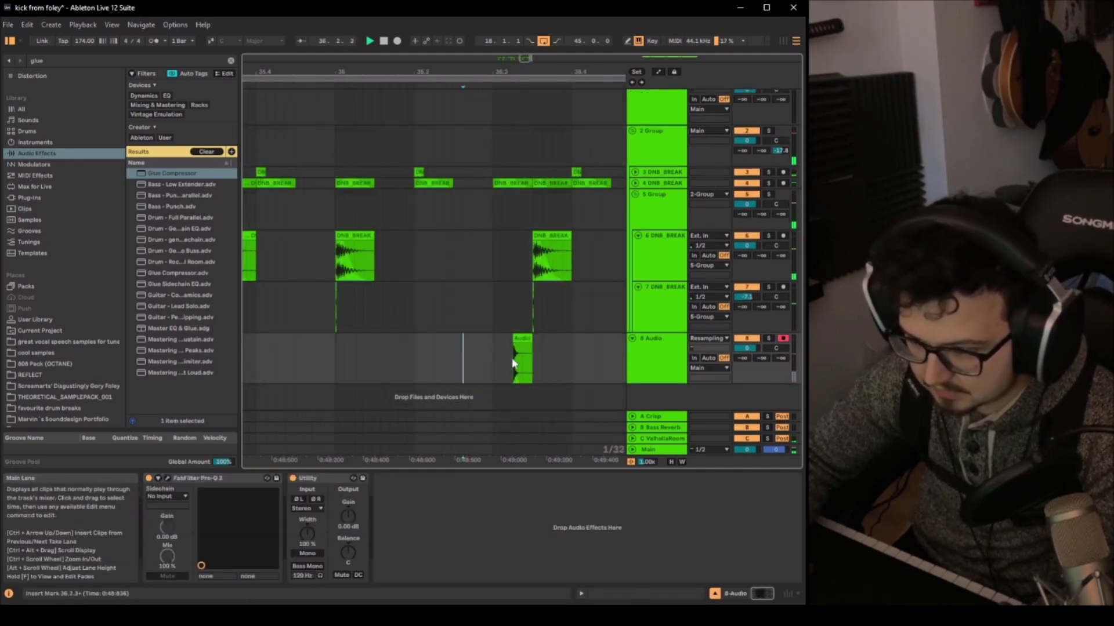
key("space")
key("space")
left_click_drag(746, 348, 746, 352)
scroll(501, 332, "down", 5)
key("space")
key("space")
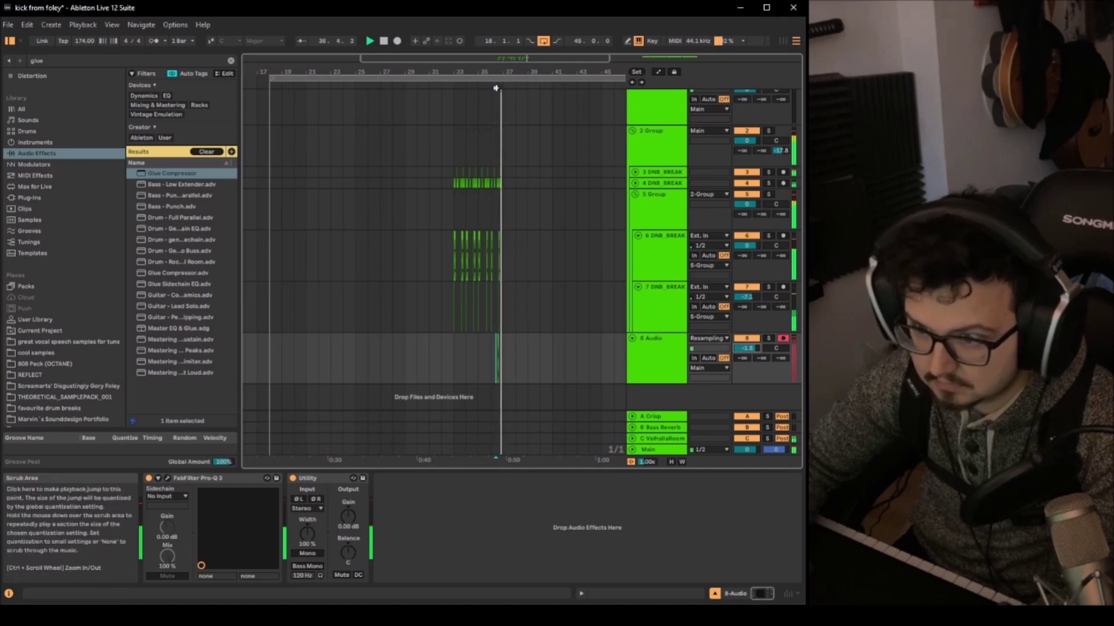
Step: Set the loop to four bars from 33.1.1, fold group 5 and track 8, and play the loop
left_click_drag(278, 78, 446, 89)
left_click_drag(630, 80, 504, 80)
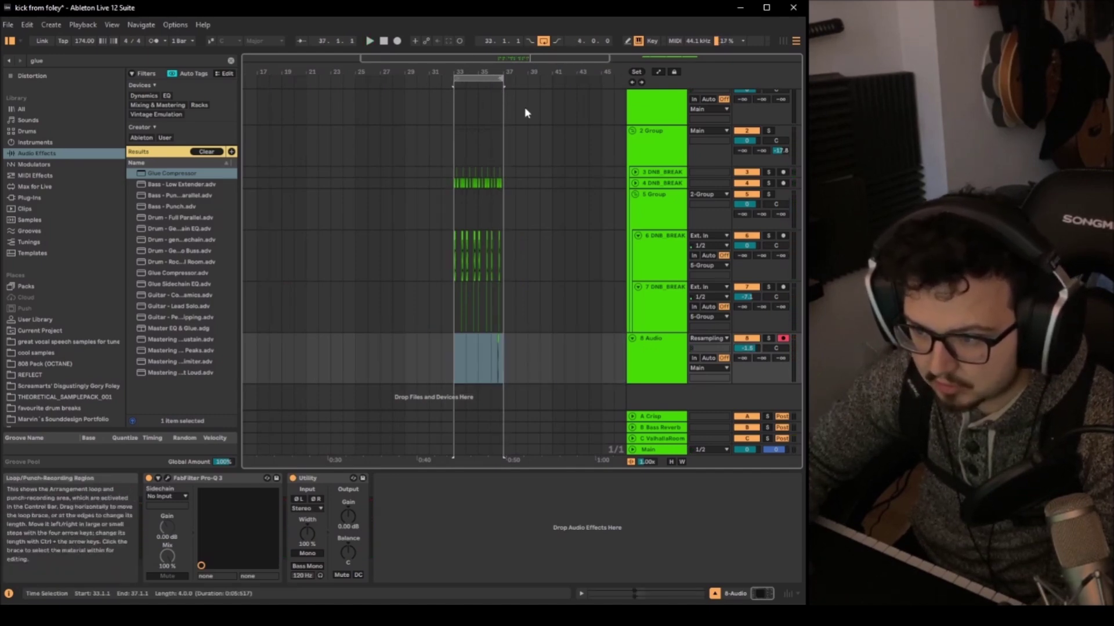
left_click(635, 194)
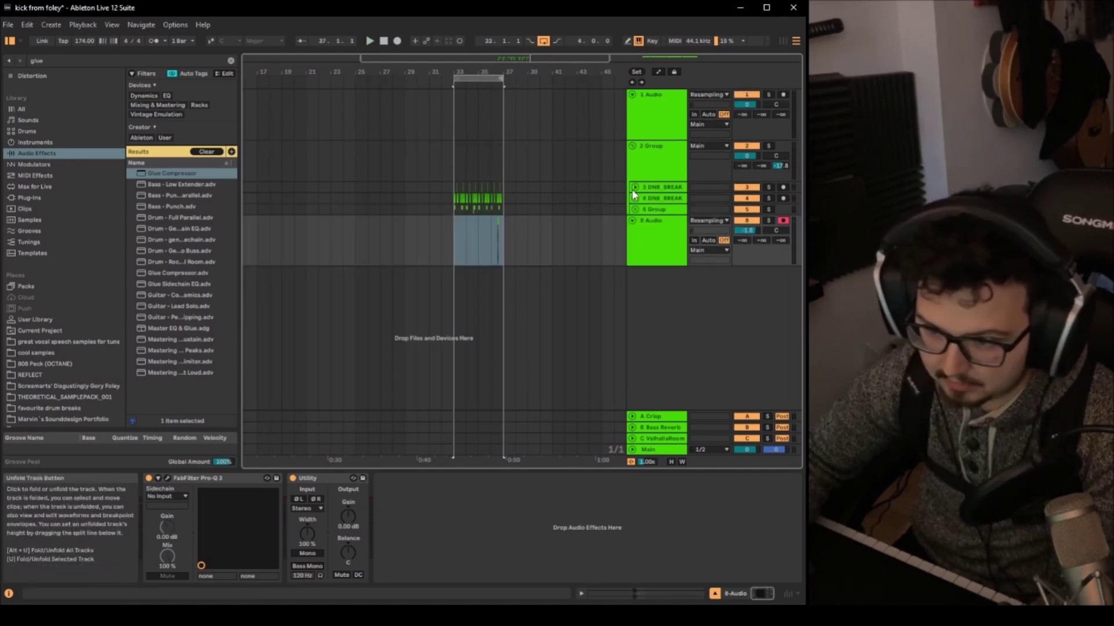
left_click(475, 78)
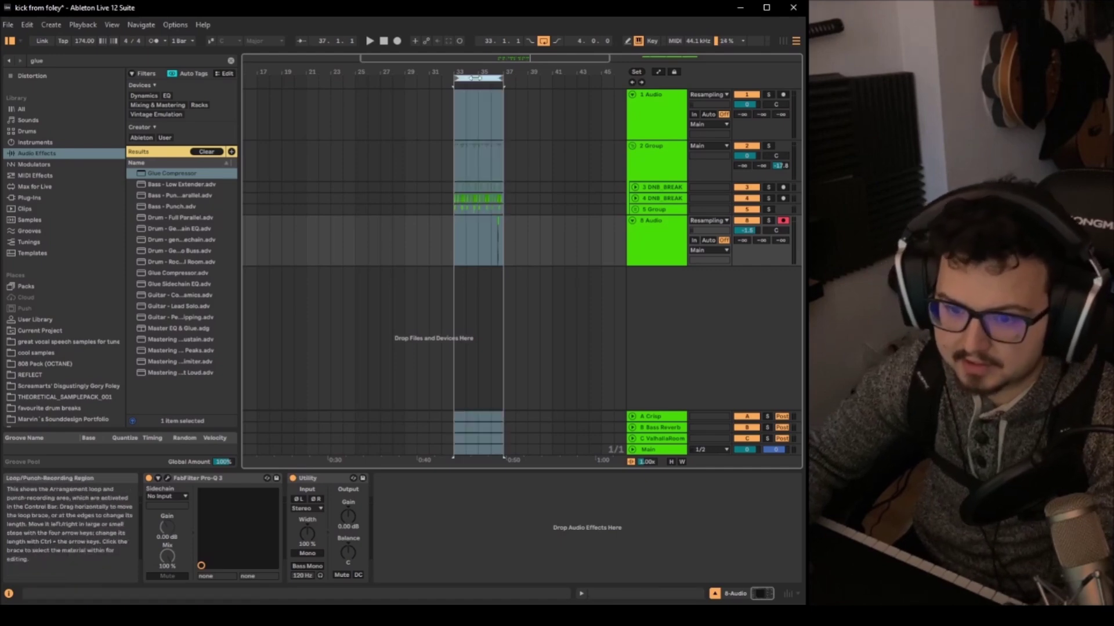
left_click(632, 221)
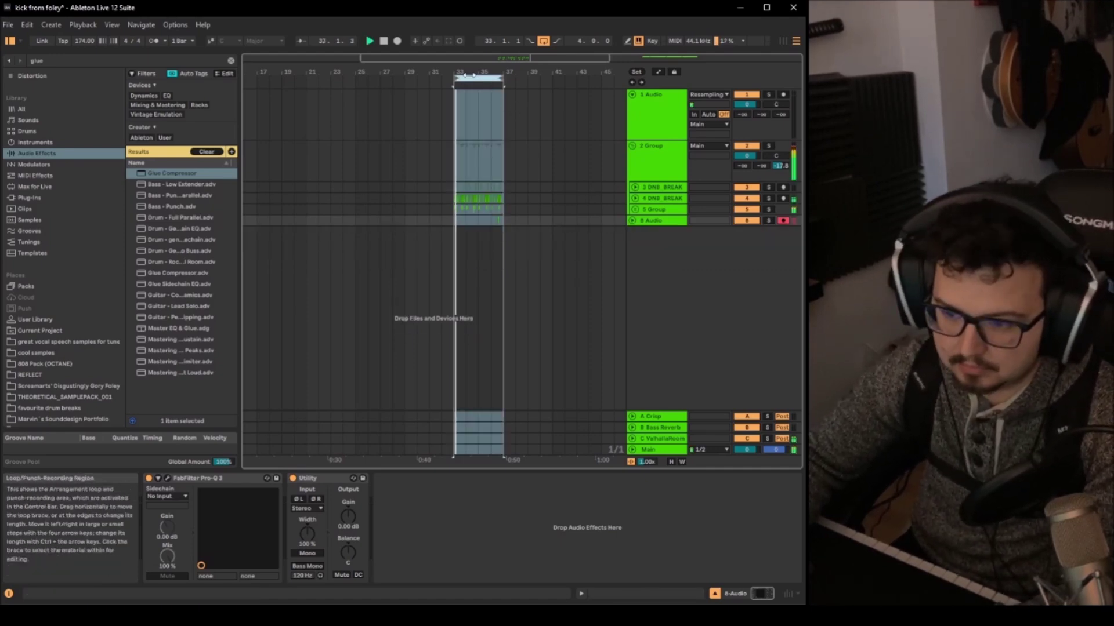